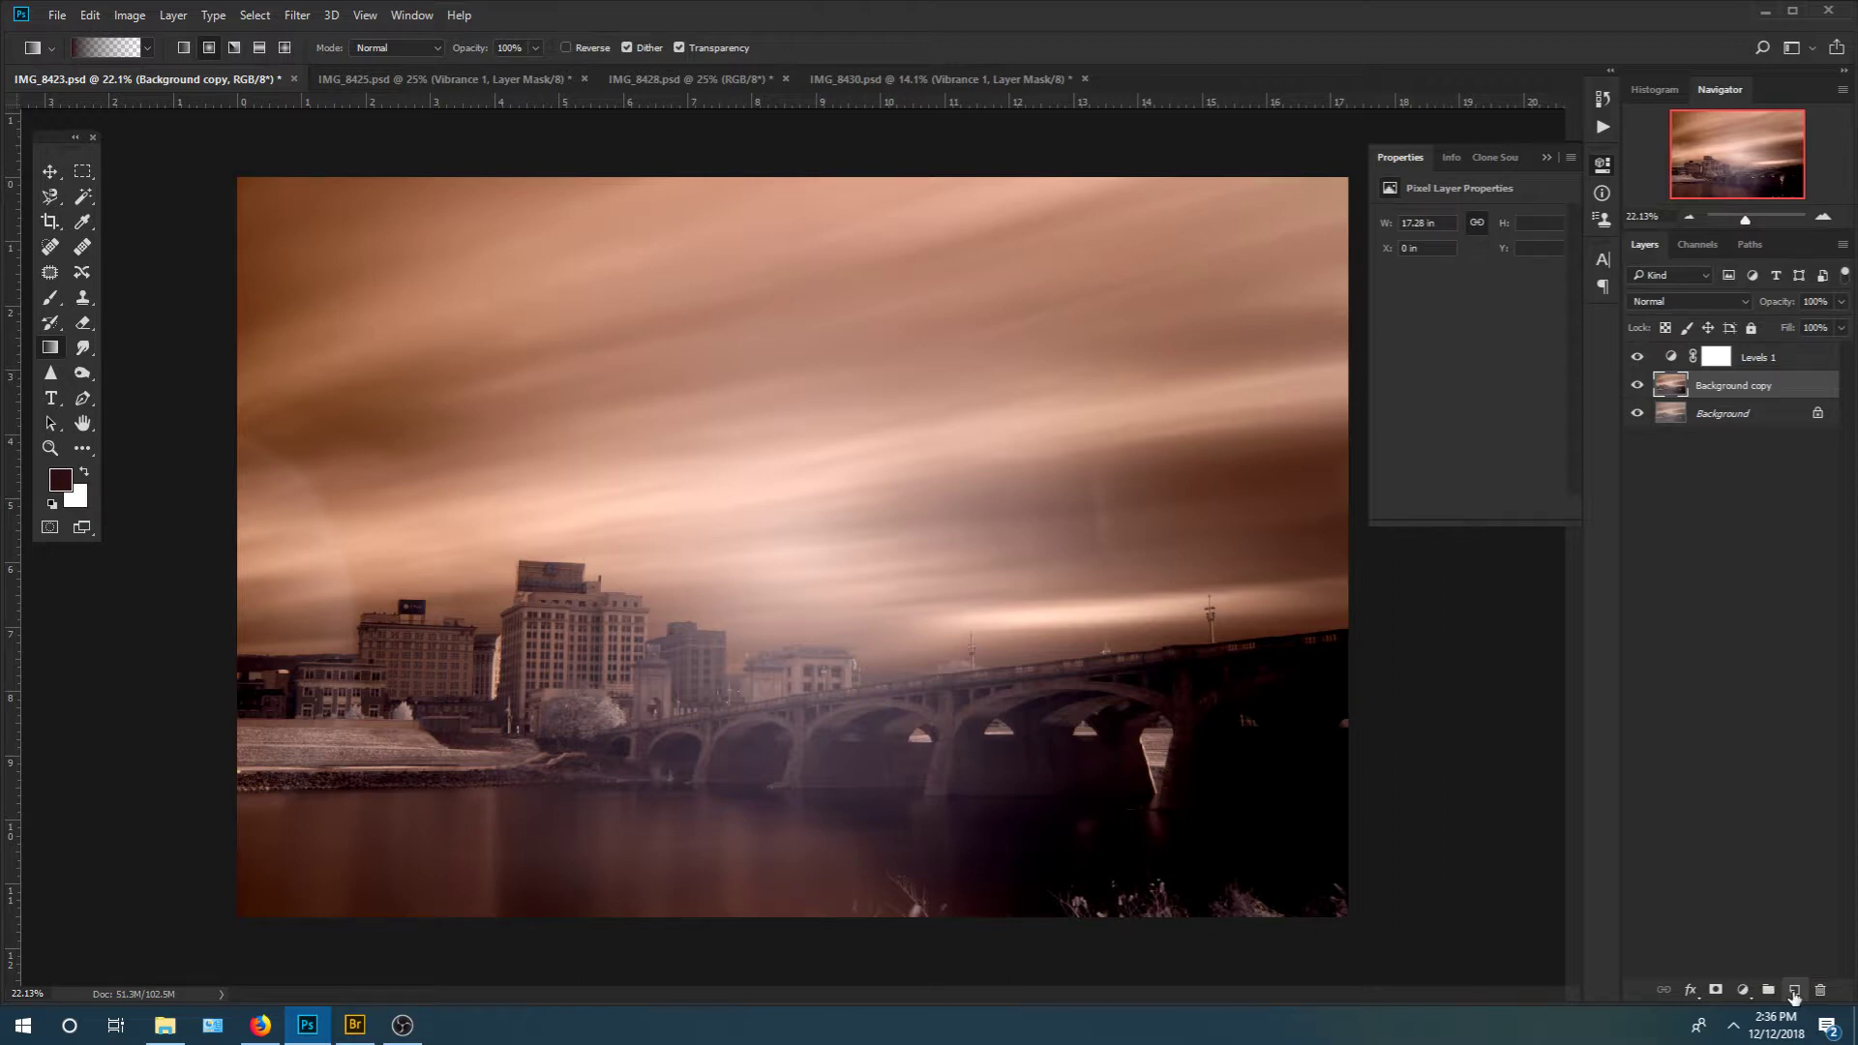
Add a new layer above Background copy and set the foreground colour to a dark reddish brown sampled from the photo
{"action": "left_click", "coordinate": [1793, 991]}
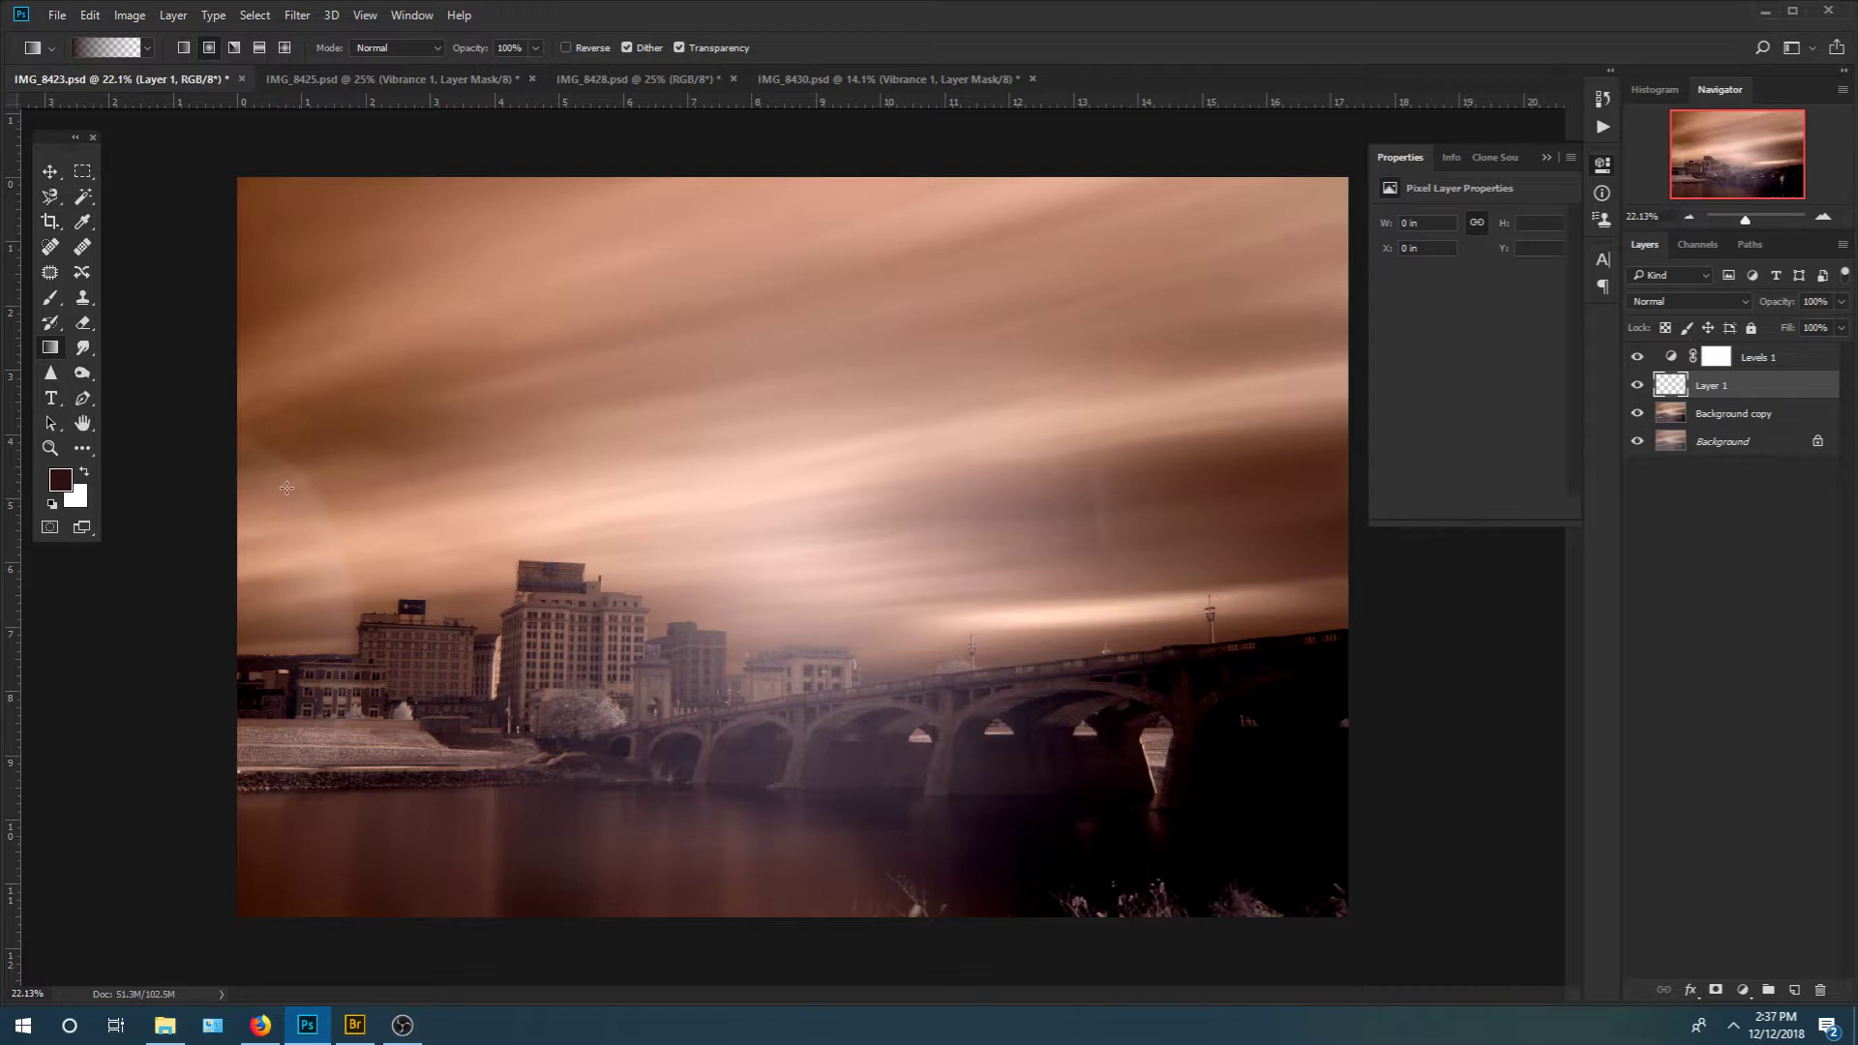
{"action": "left_click", "coordinate": [64, 481]}
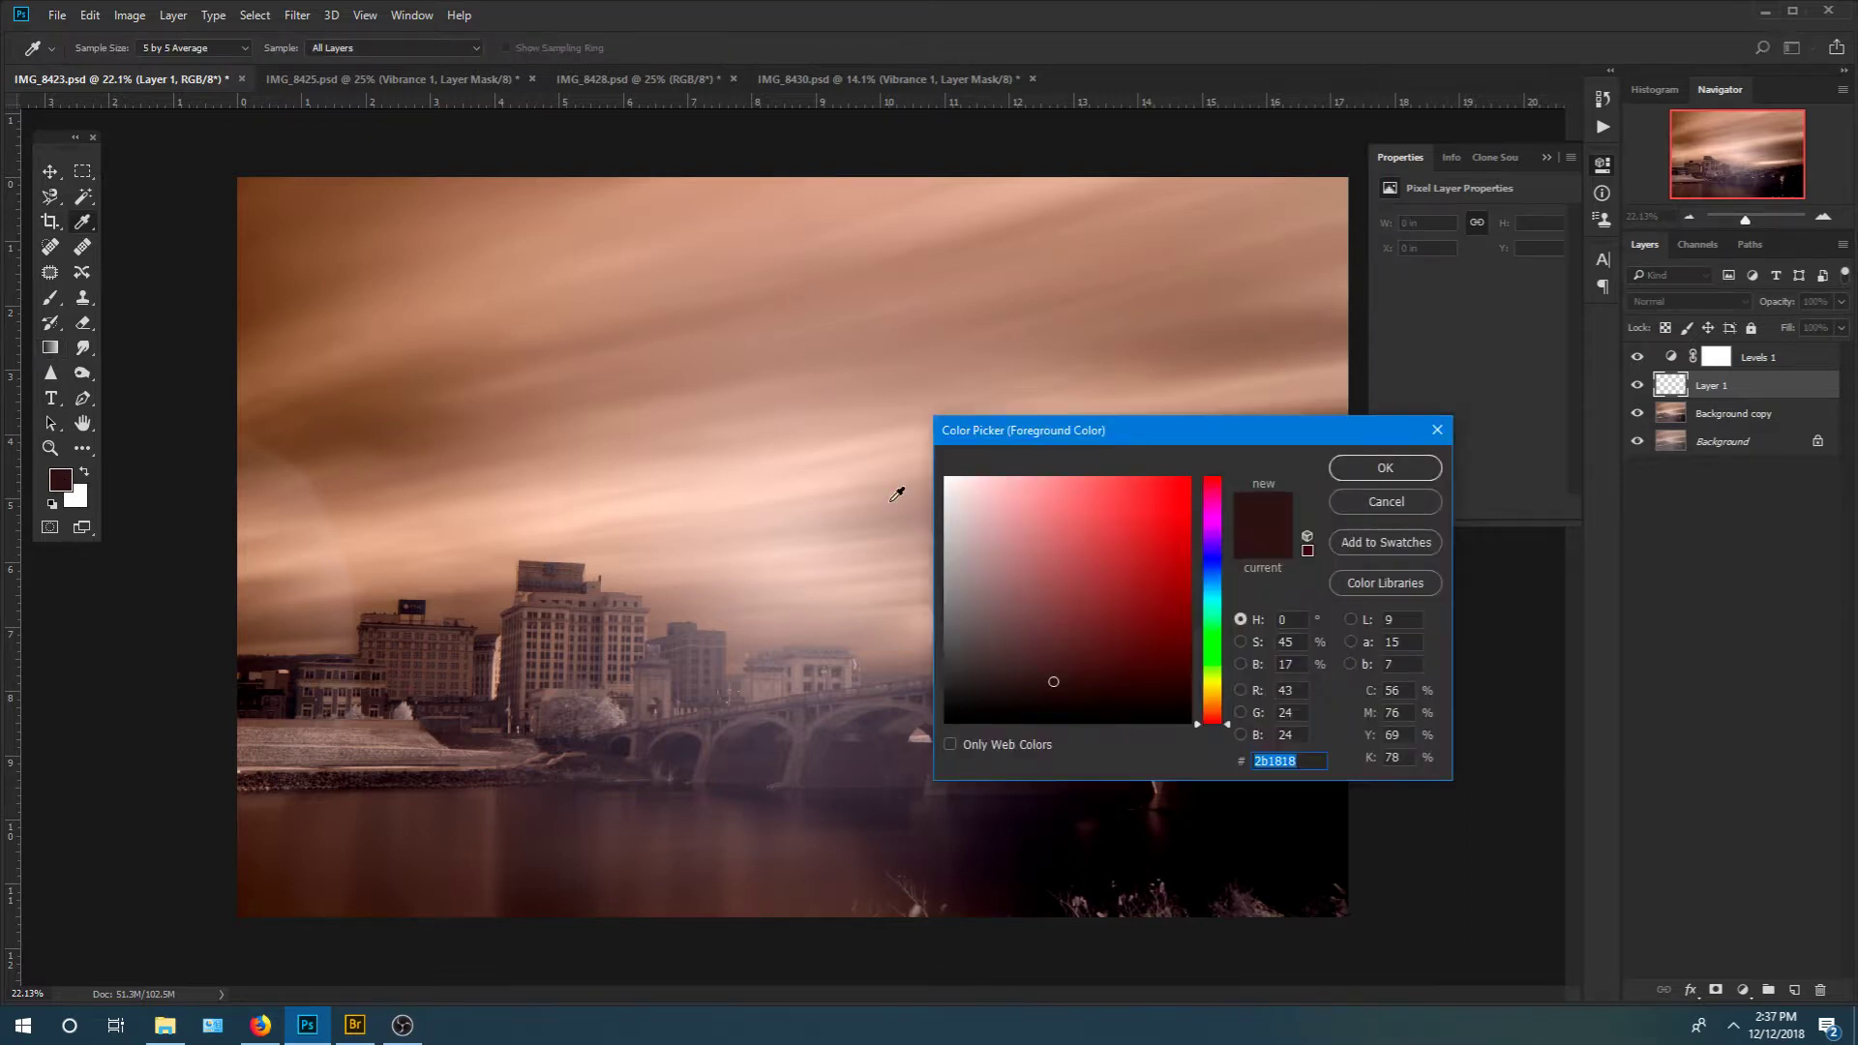
{"action": "left_click", "coordinate": [1014, 882]}
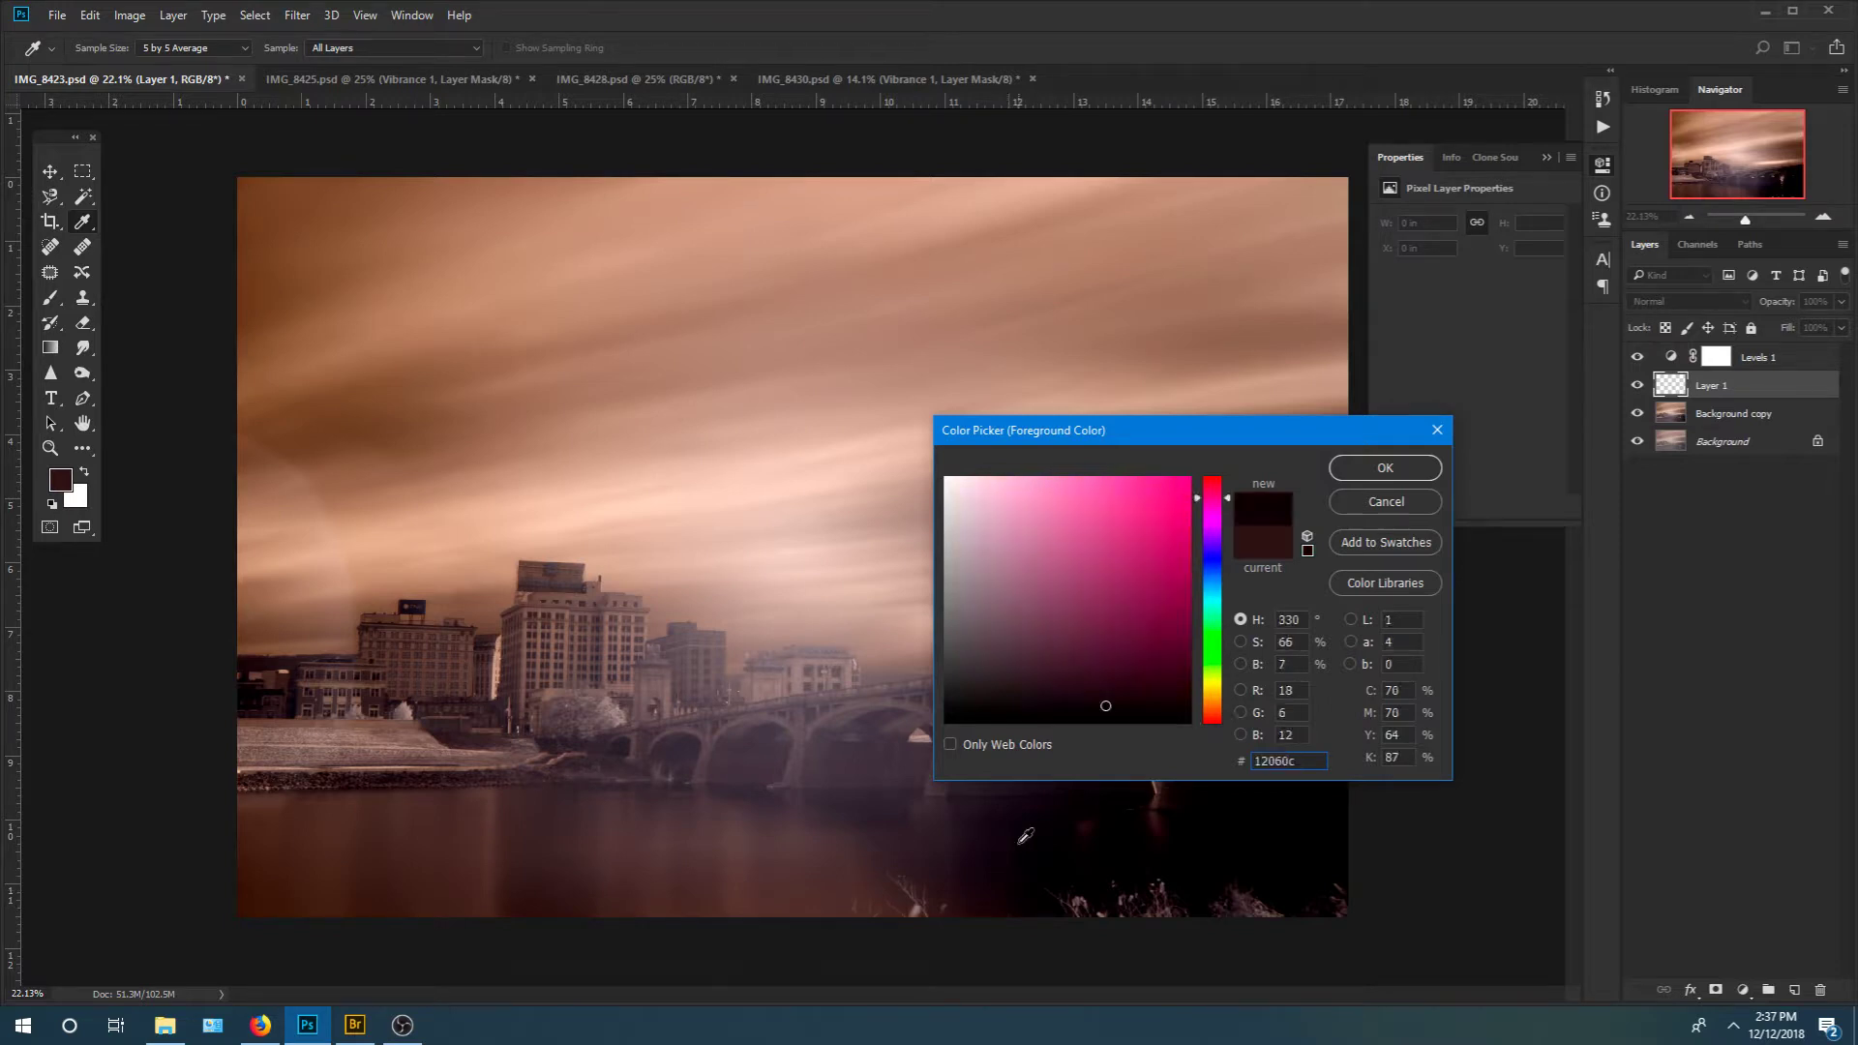
{"action": "left_click", "coordinate": [534, 896]}
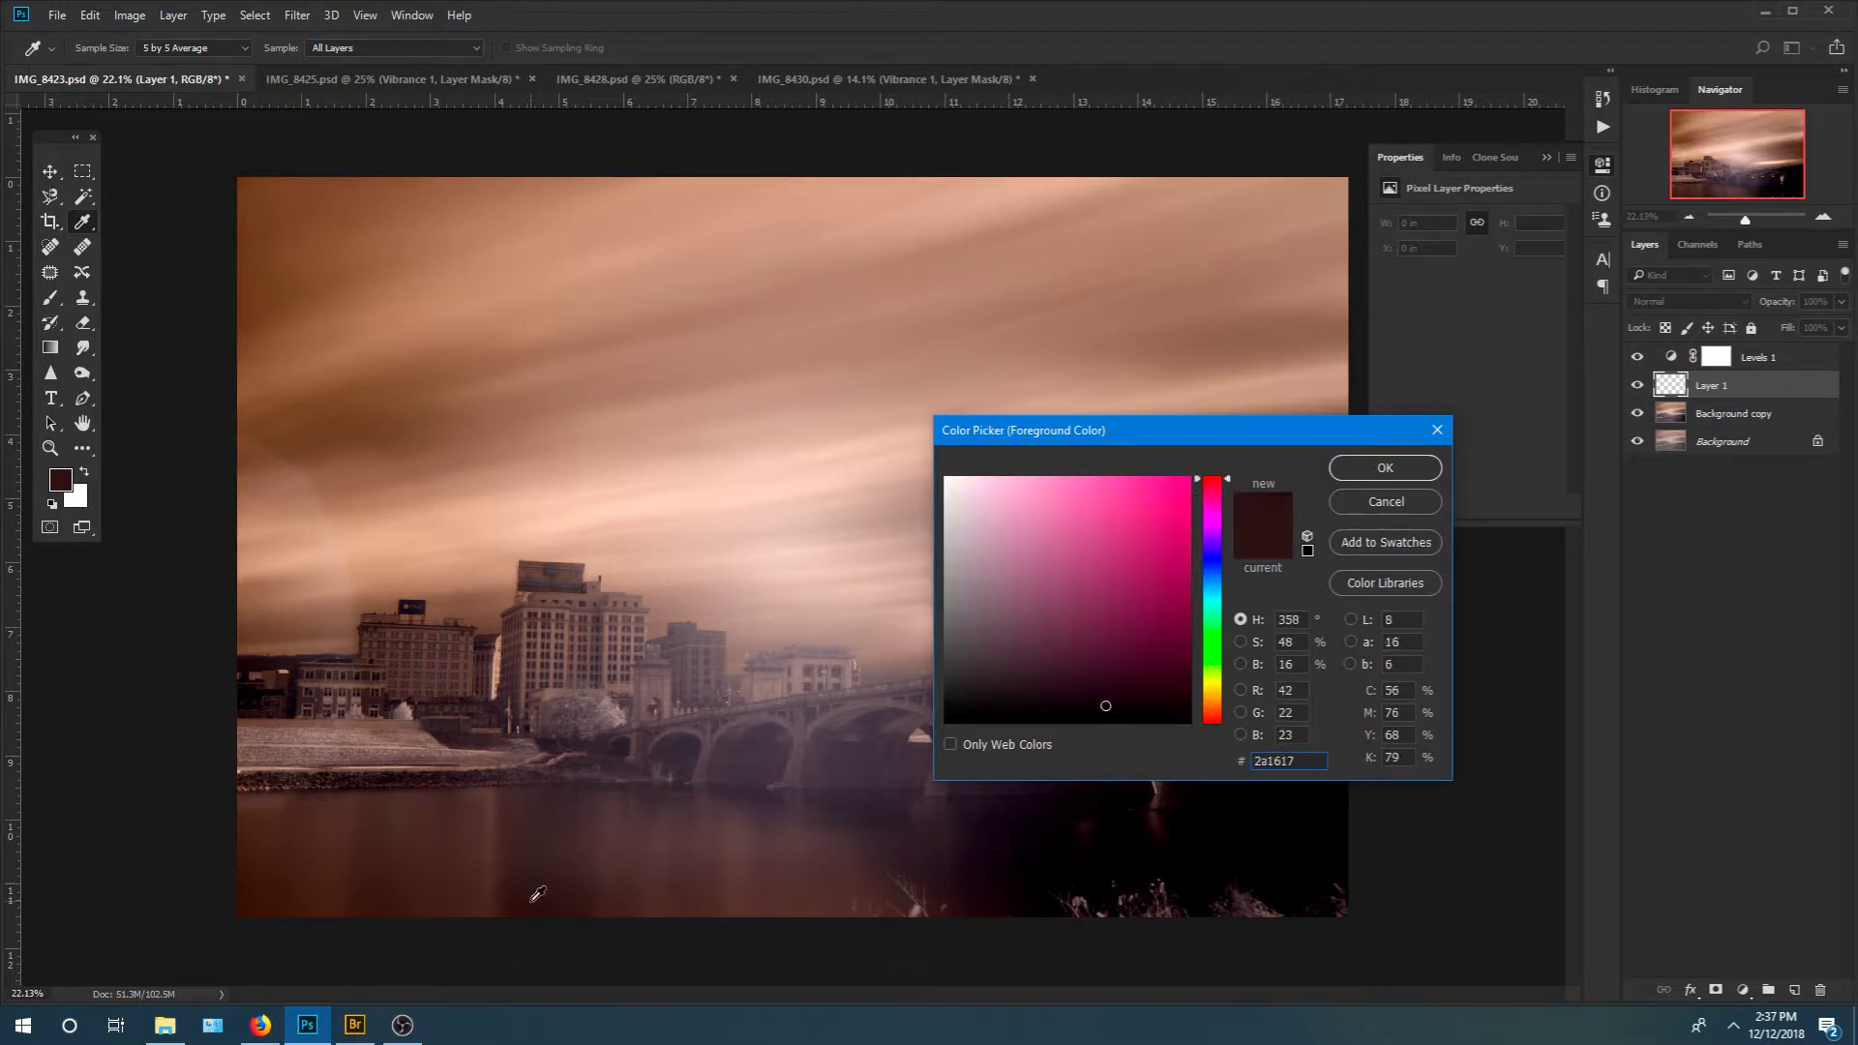
{"action": "left_click", "coordinate": [1006, 897]}
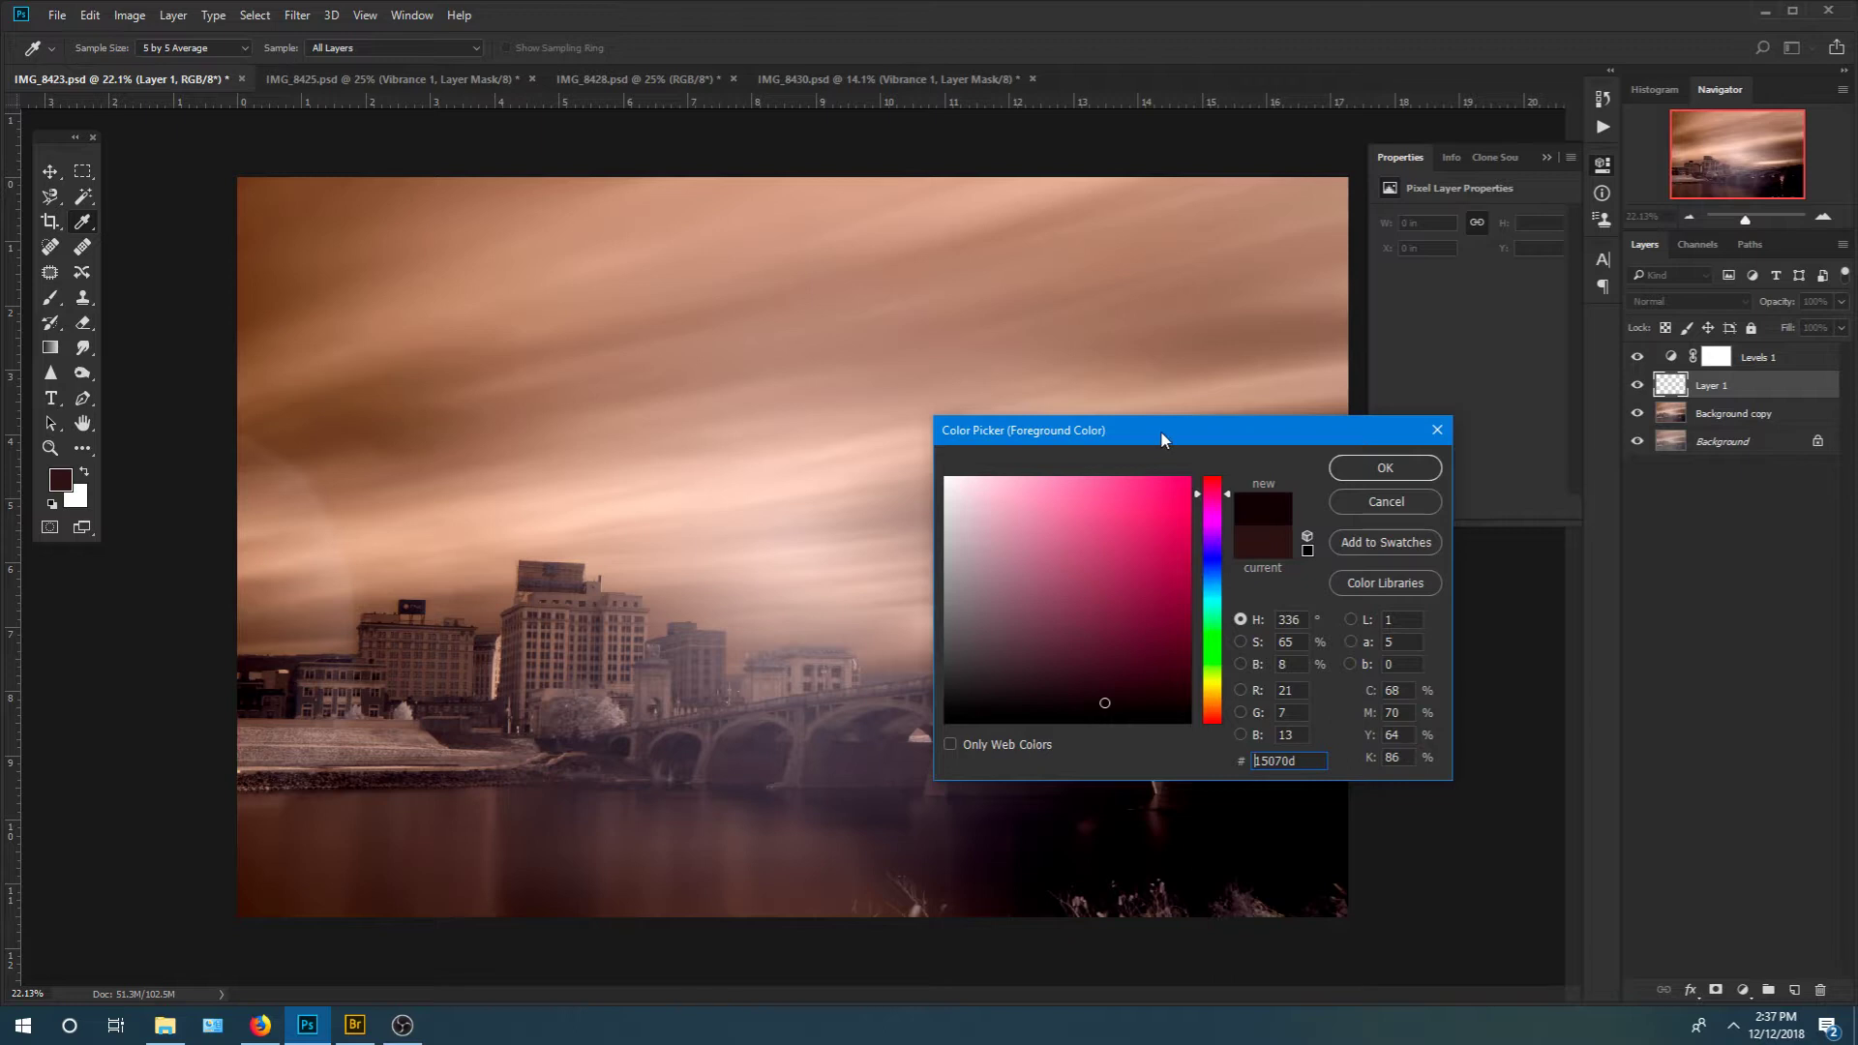
{"action": "left_click_drag", "start_coordinate": [1159, 429], "coordinate": [693, 369]}
{"action": "left_click", "coordinate": [1344, 669]}
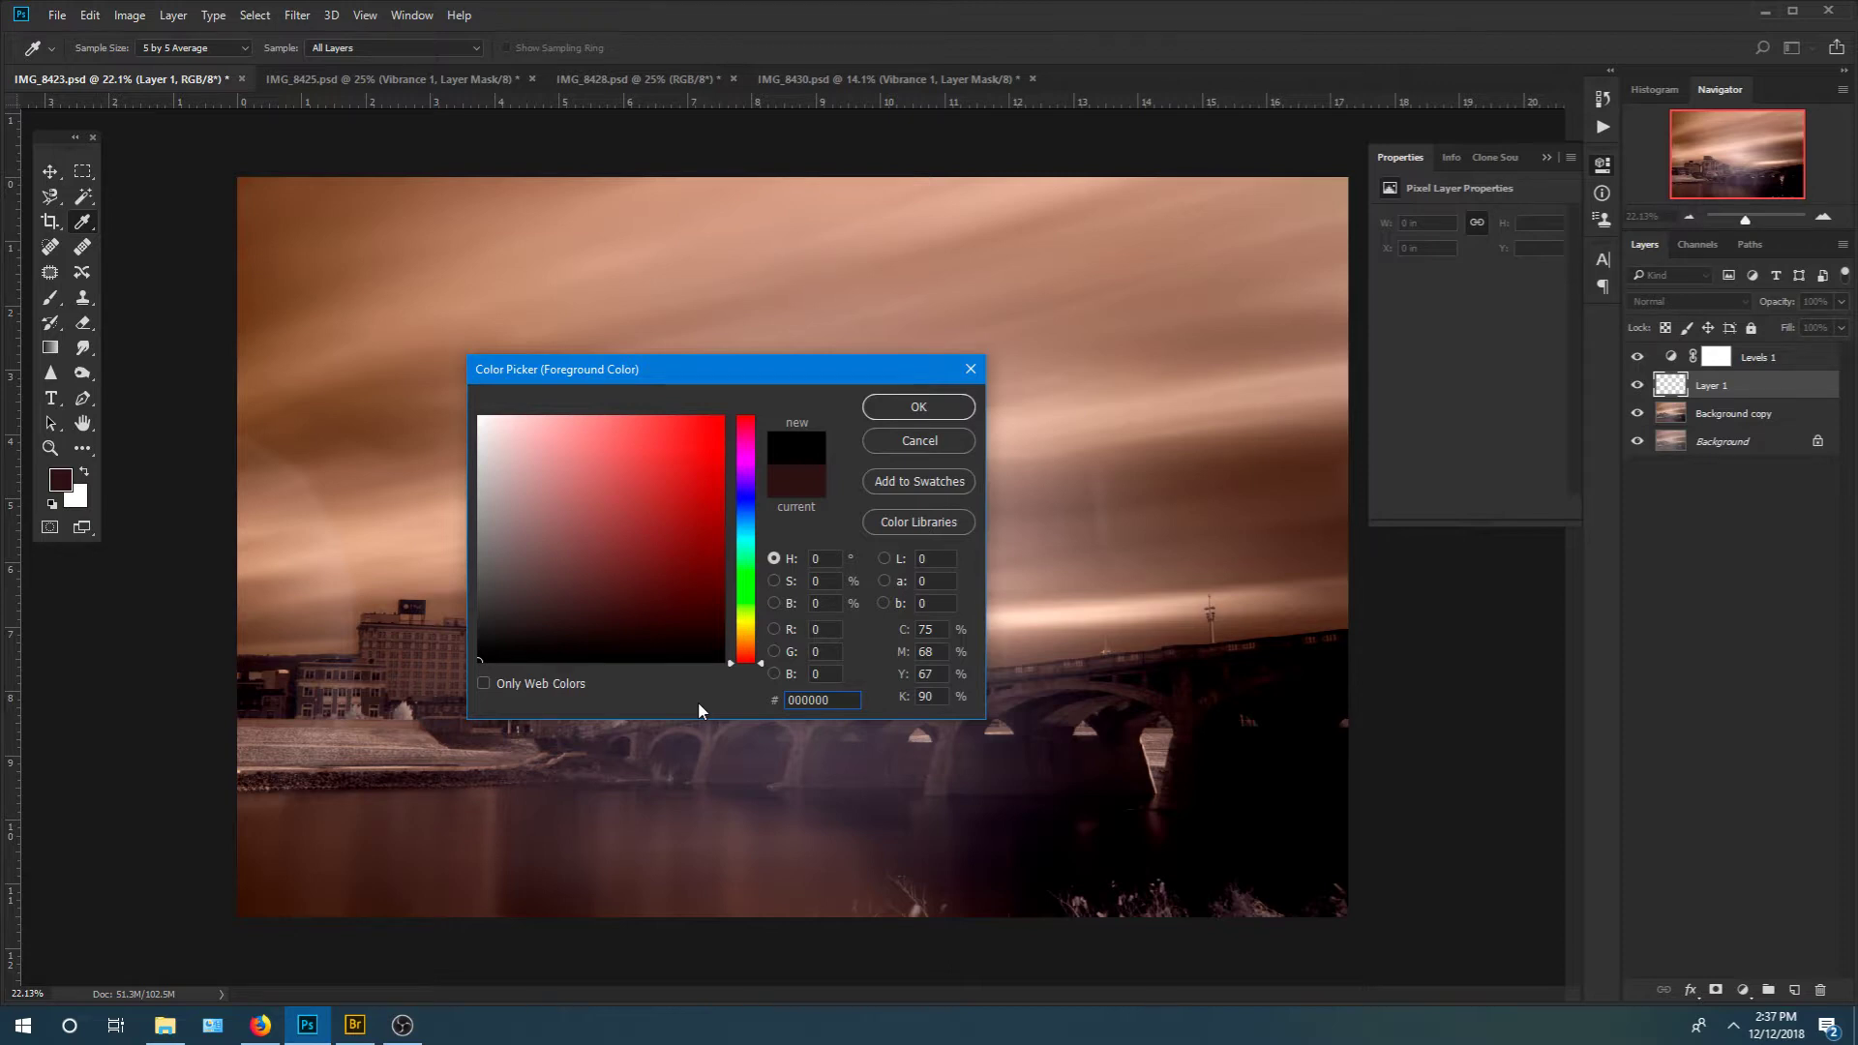
{"action": "left_click", "coordinate": [1100, 848]}
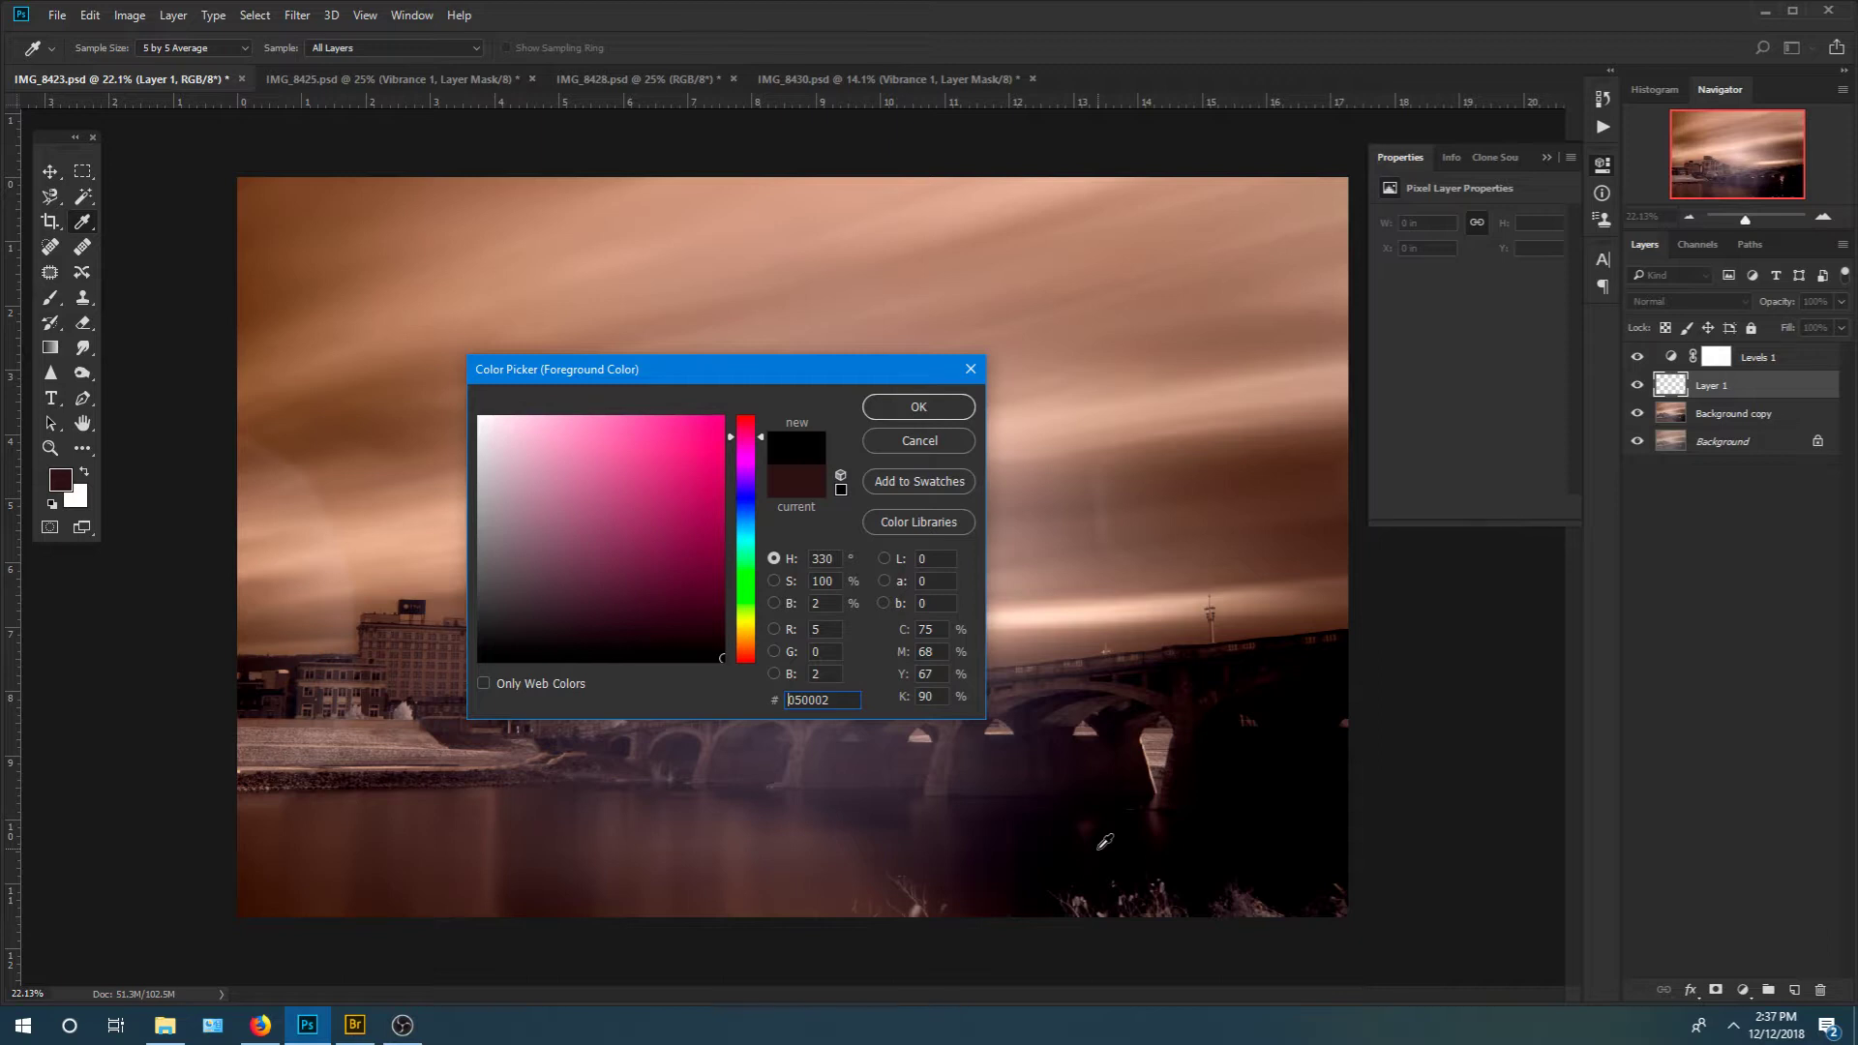
{"action": "left_click", "coordinate": [796, 481]}
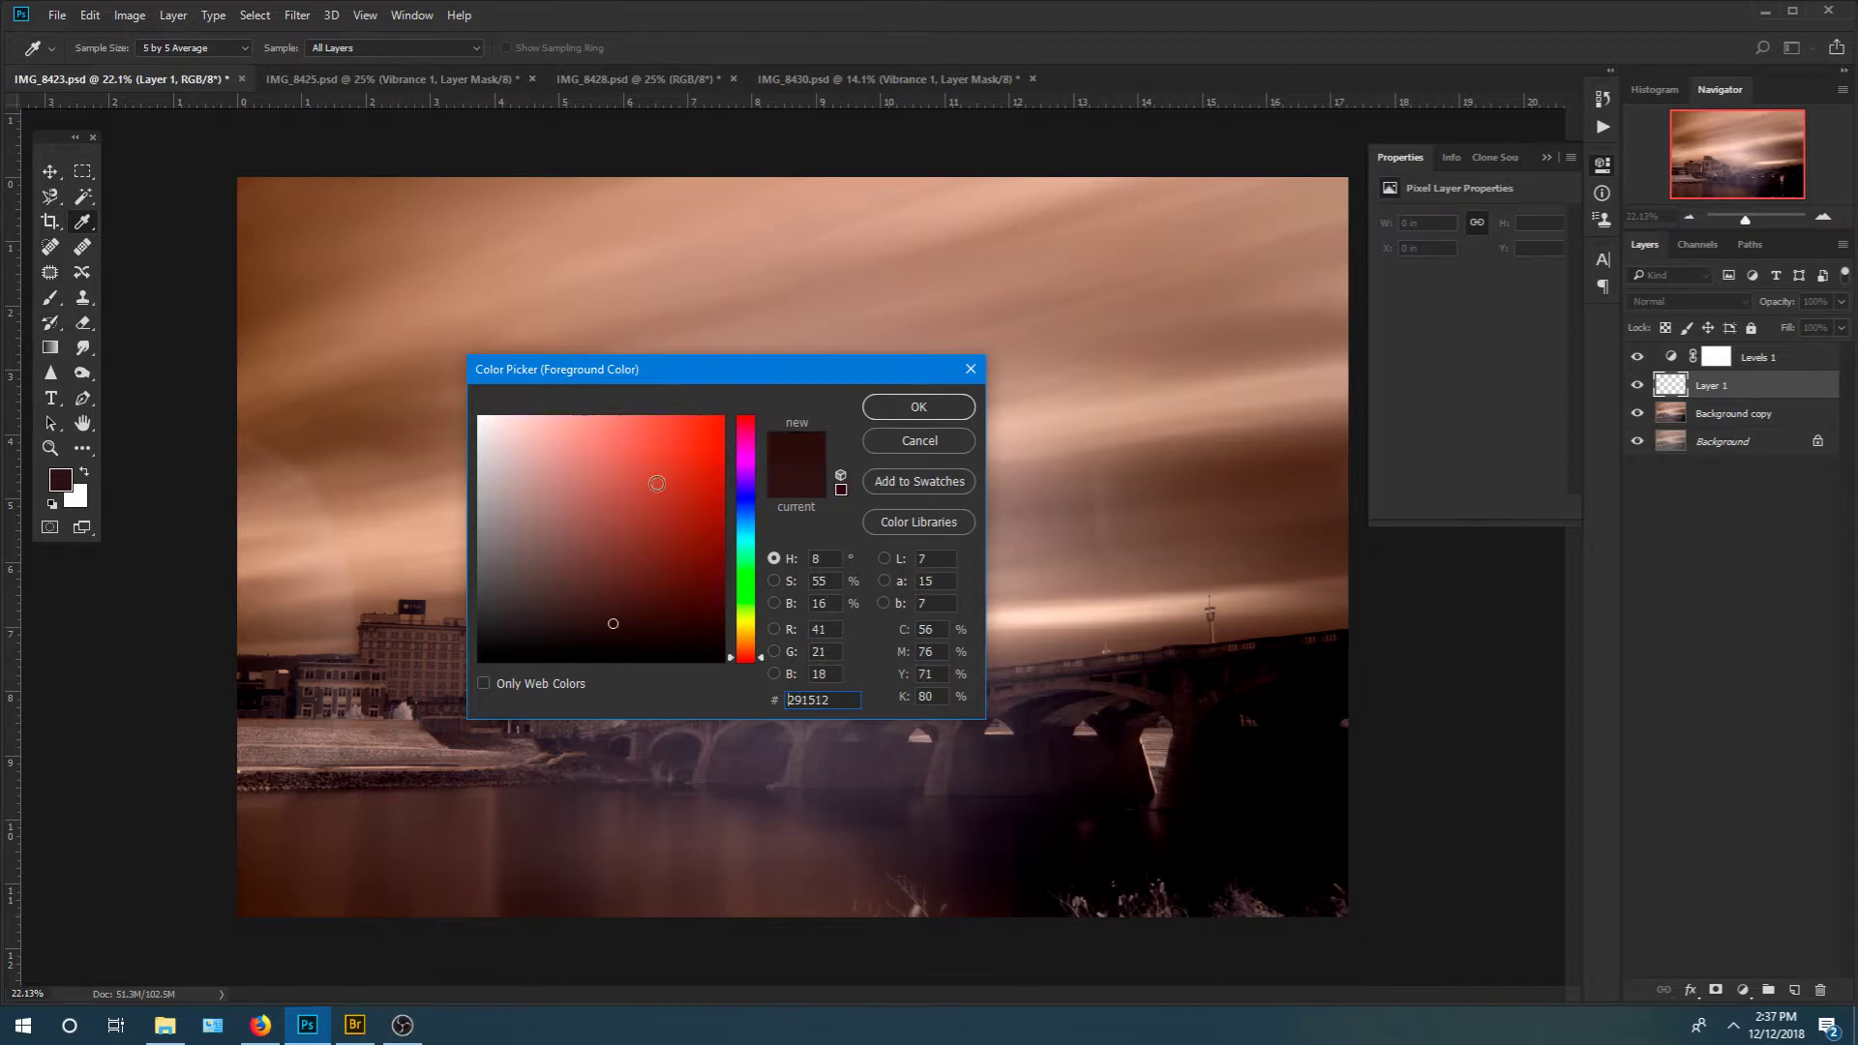
{"action": "left_click", "coordinate": [908, 408]}
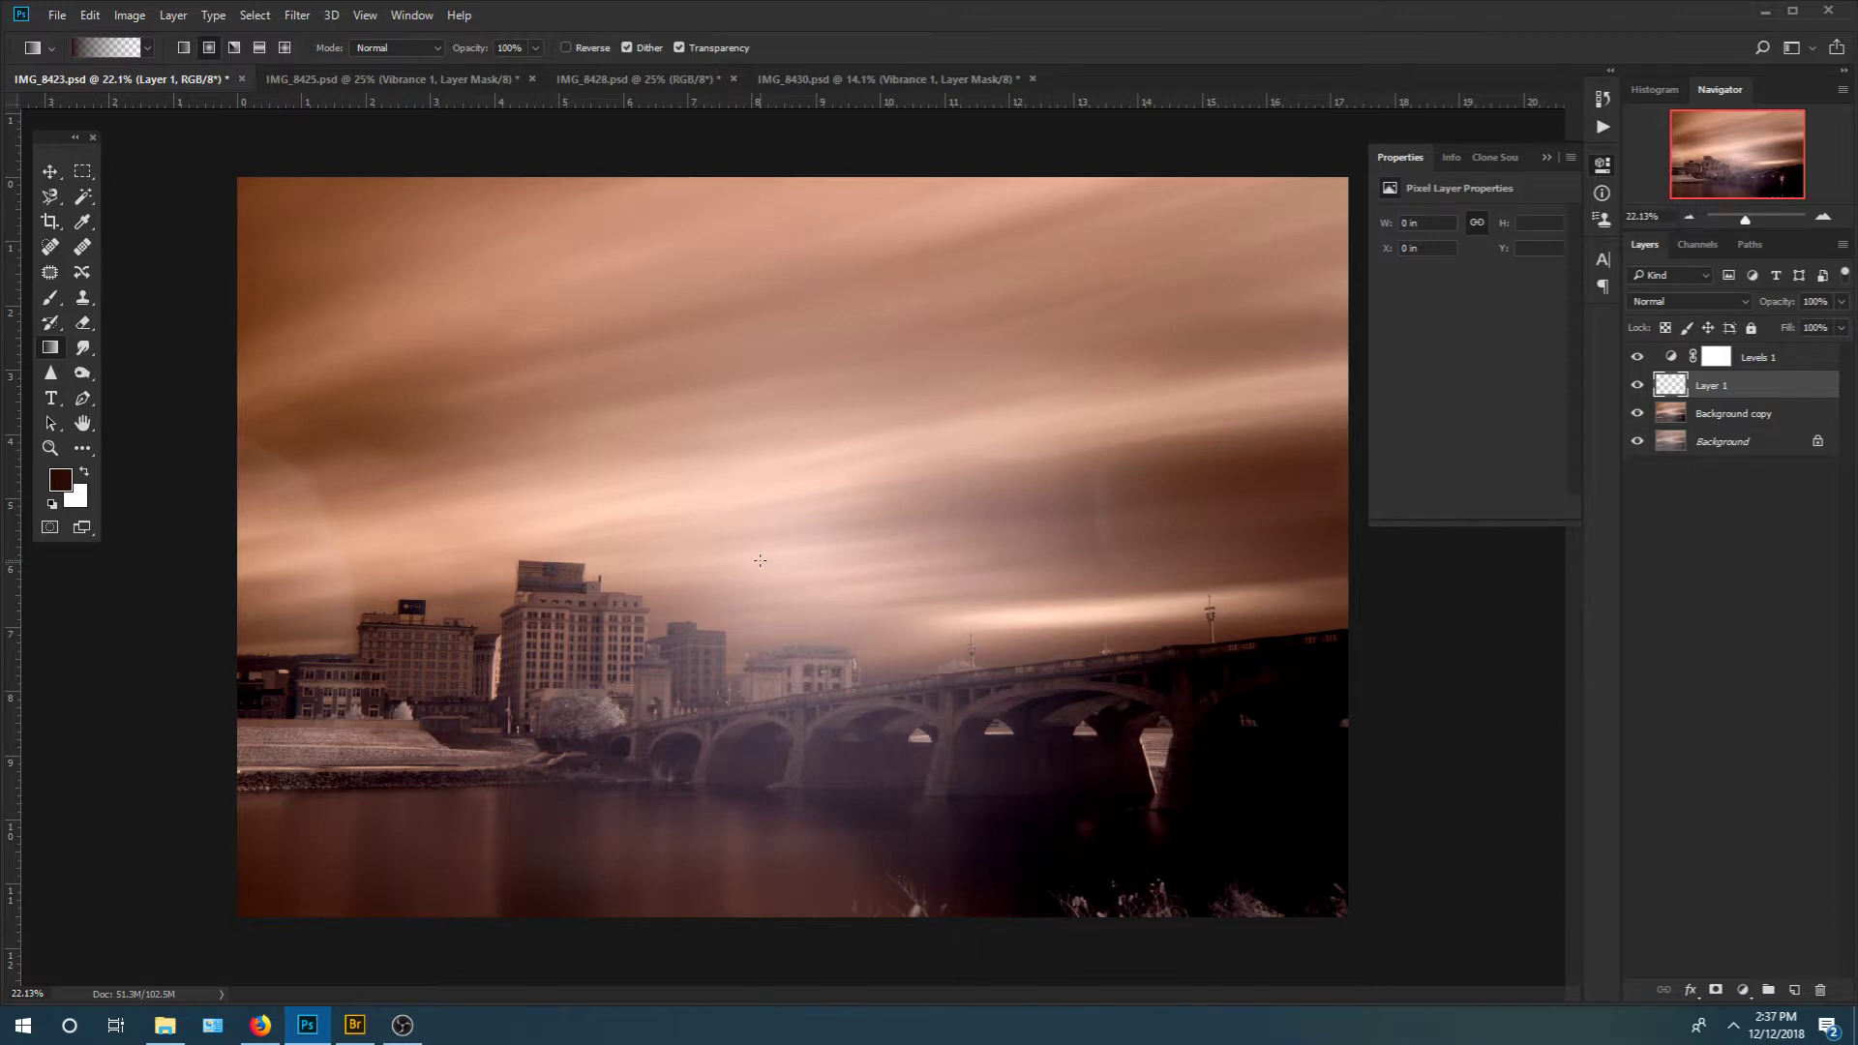
Draw a dark radial gradient centred over the low sky on Layer 1 and set the layer's blend mode to Soft Light
{"action": "left_click_drag", "start_coordinate": [775, 178], "coordinate": [759, 560]}
{"action": "left_click_drag", "start_coordinate": [760, 560], "coordinate": [760, 560]}
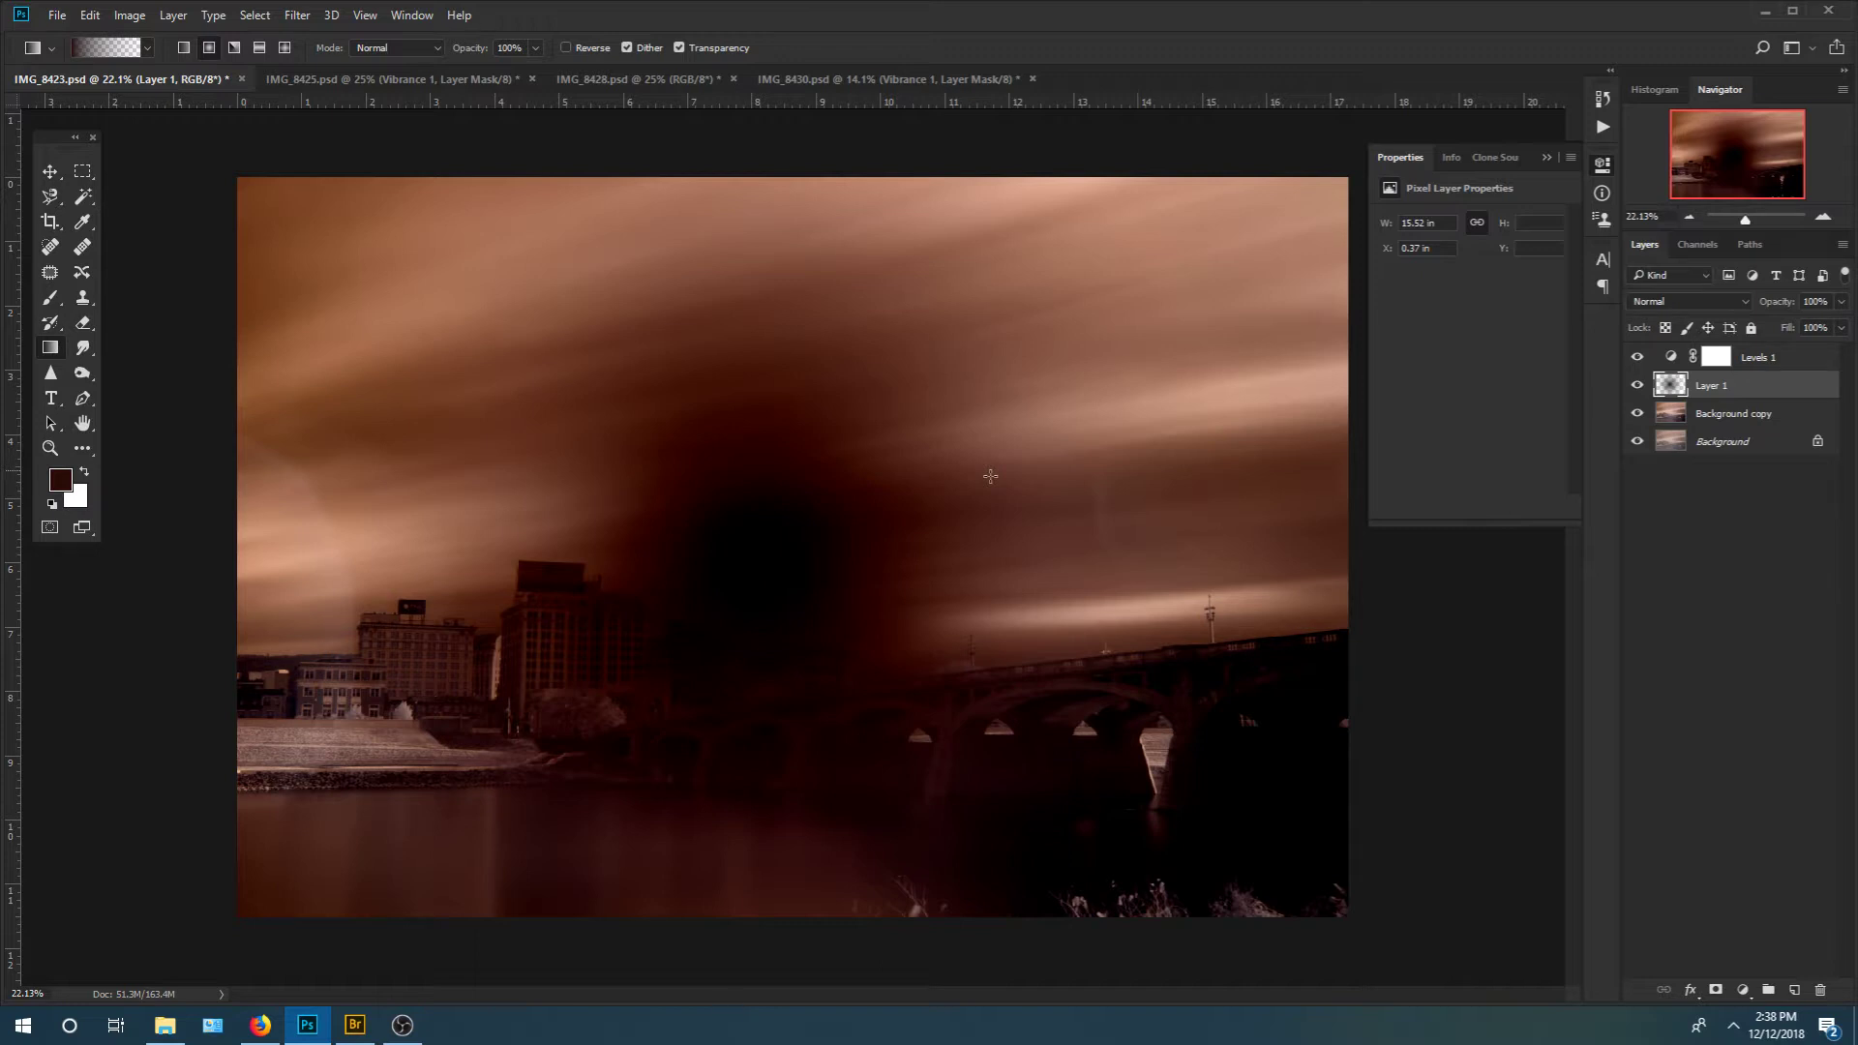
{"action": "left_click", "coordinate": [1688, 301]}
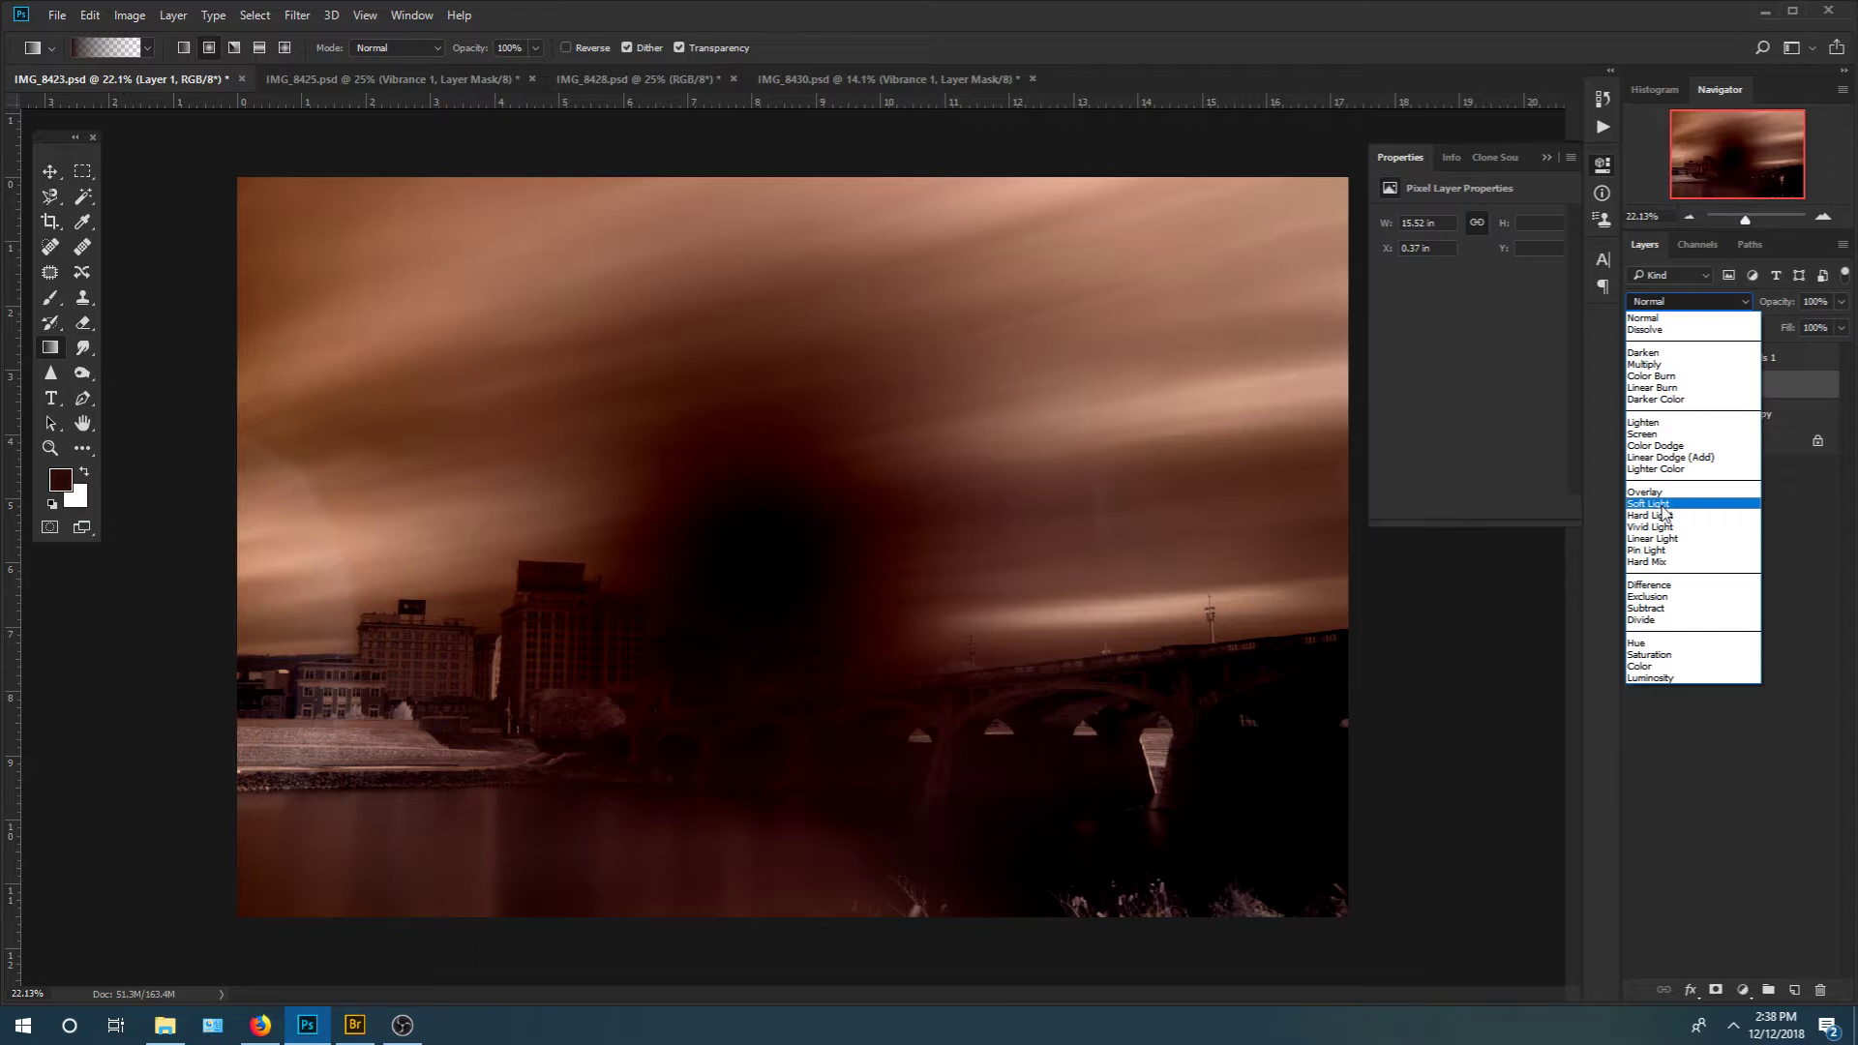
{"action": "left_click", "coordinate": [1662, 504]}
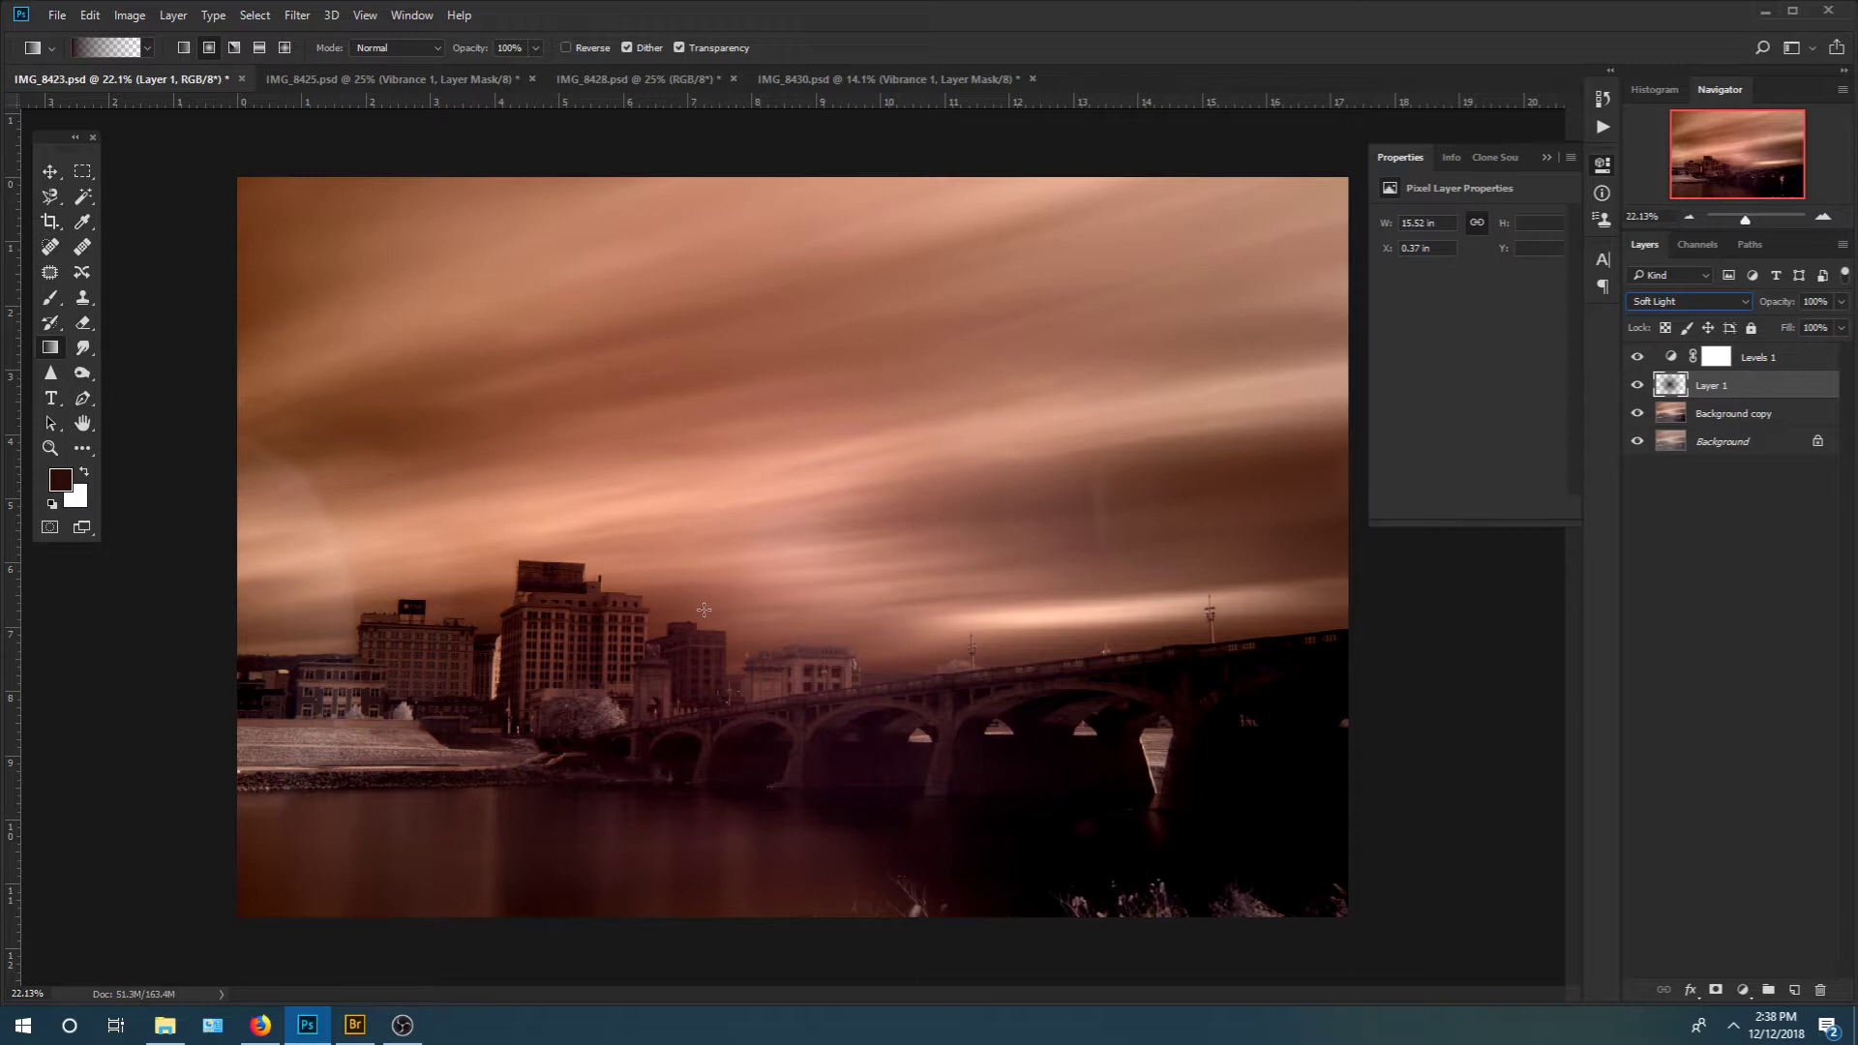
Try Layer 1 at 66% opacity and return it to 100%
{"action": "left_click", "coordinate": [1842, 301]}
{"action": "left_click_drag", "start_coordinate": [1841, 325], "coordinate": [1811, 329]}
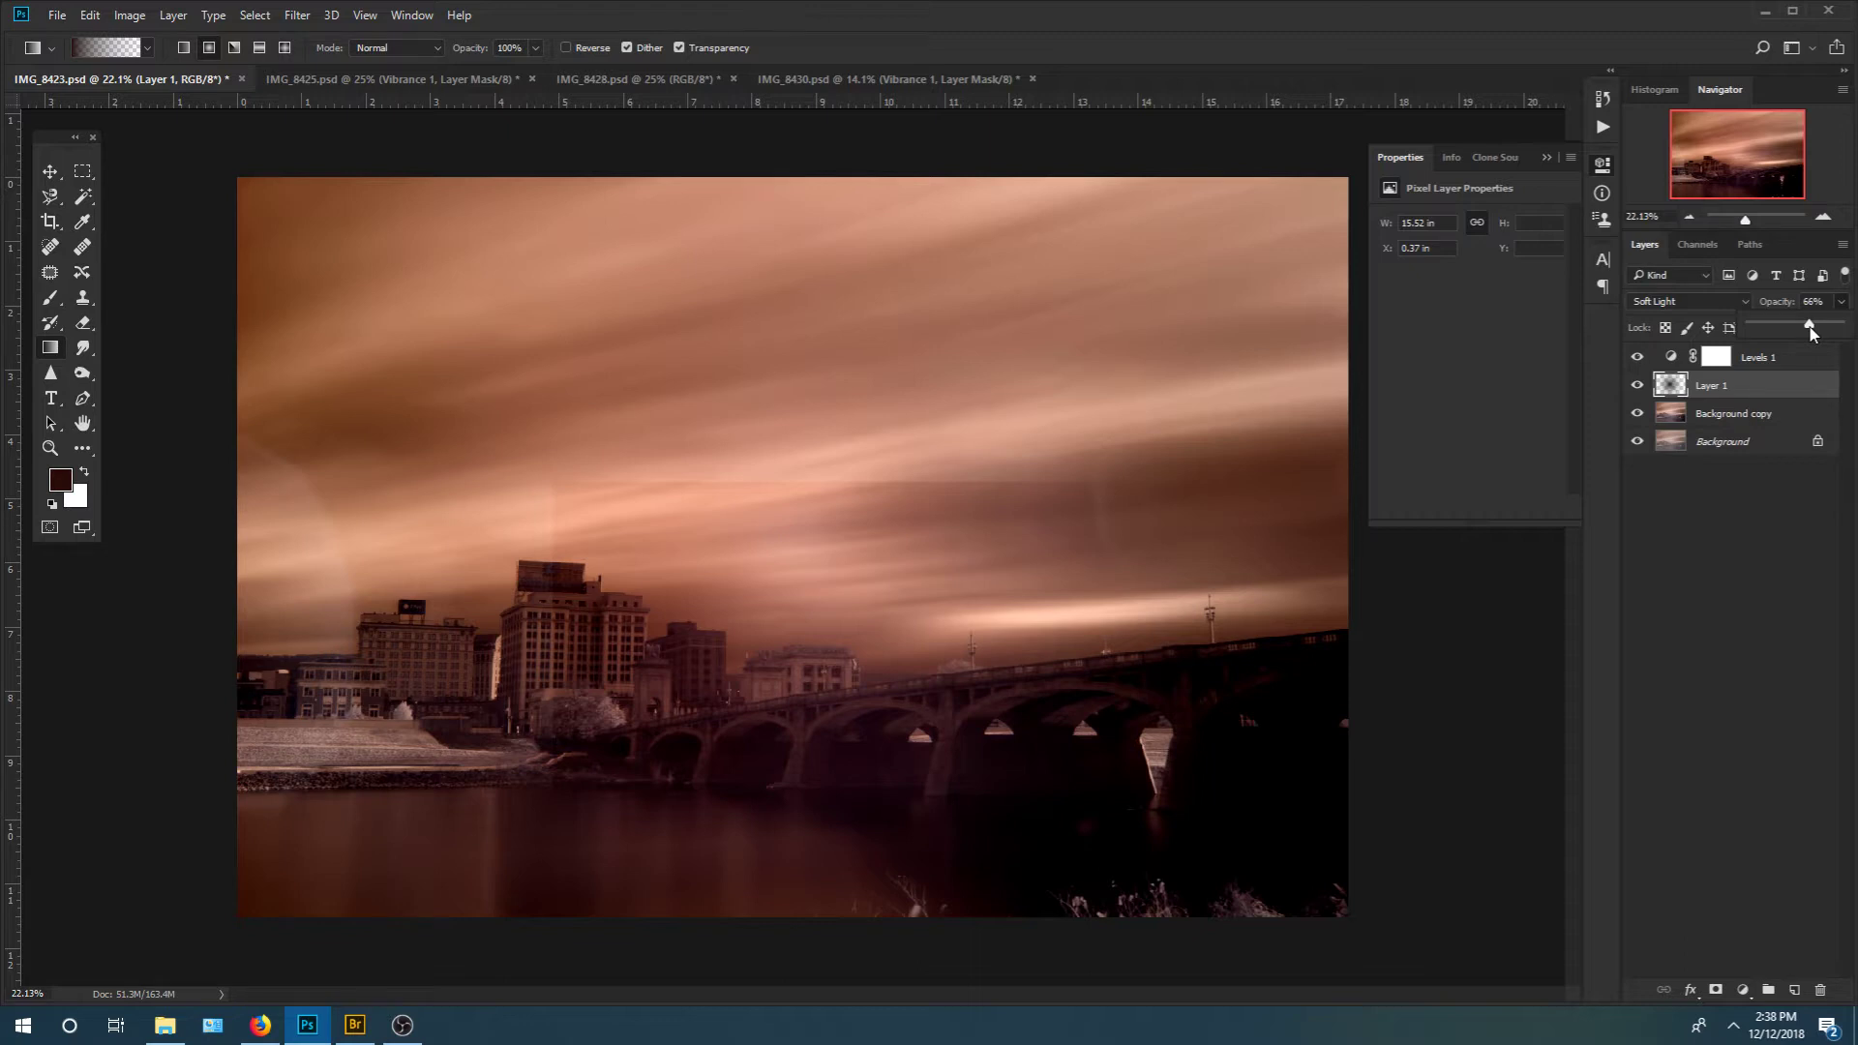
{"action": "left_click_drag", "start_coordinate": [1809, 326], "coordinate": [1838, 326]}
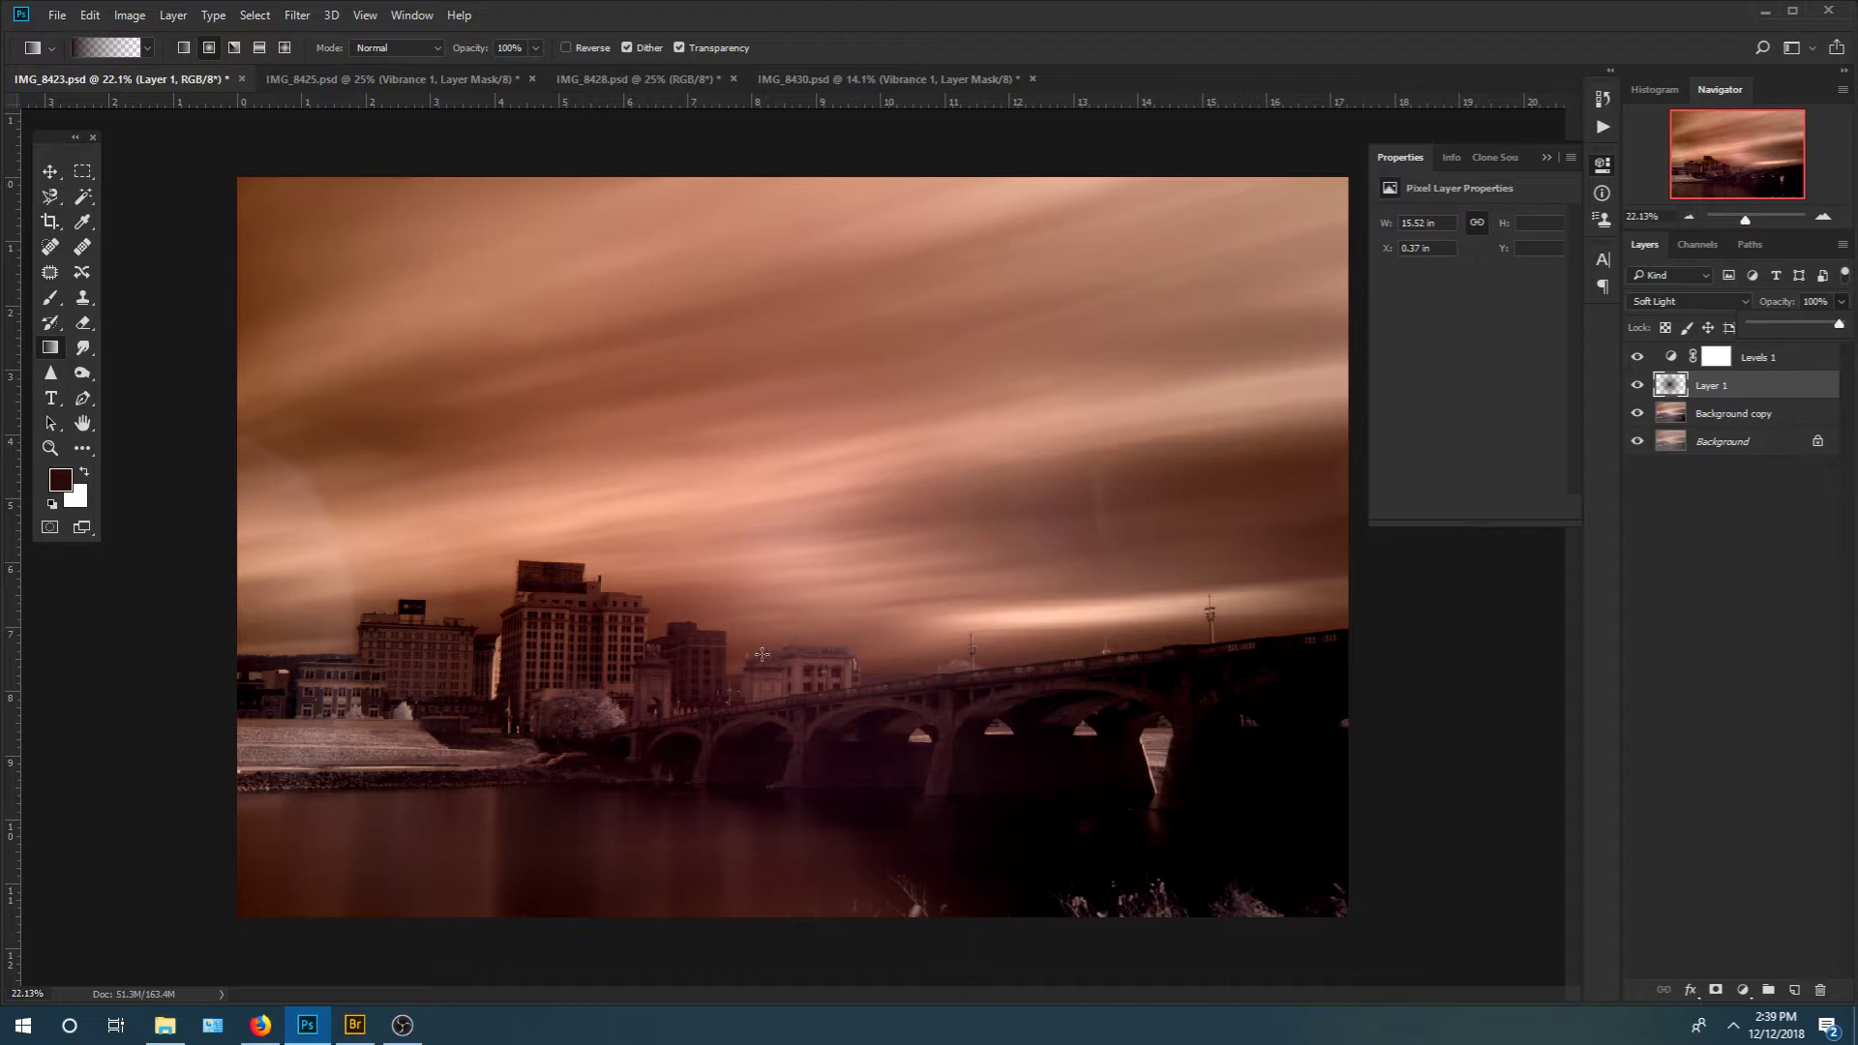
Merge the Soft Light gradient layer down into Background copy
{"action": "right_click", "coordinate": [1765, 385]}
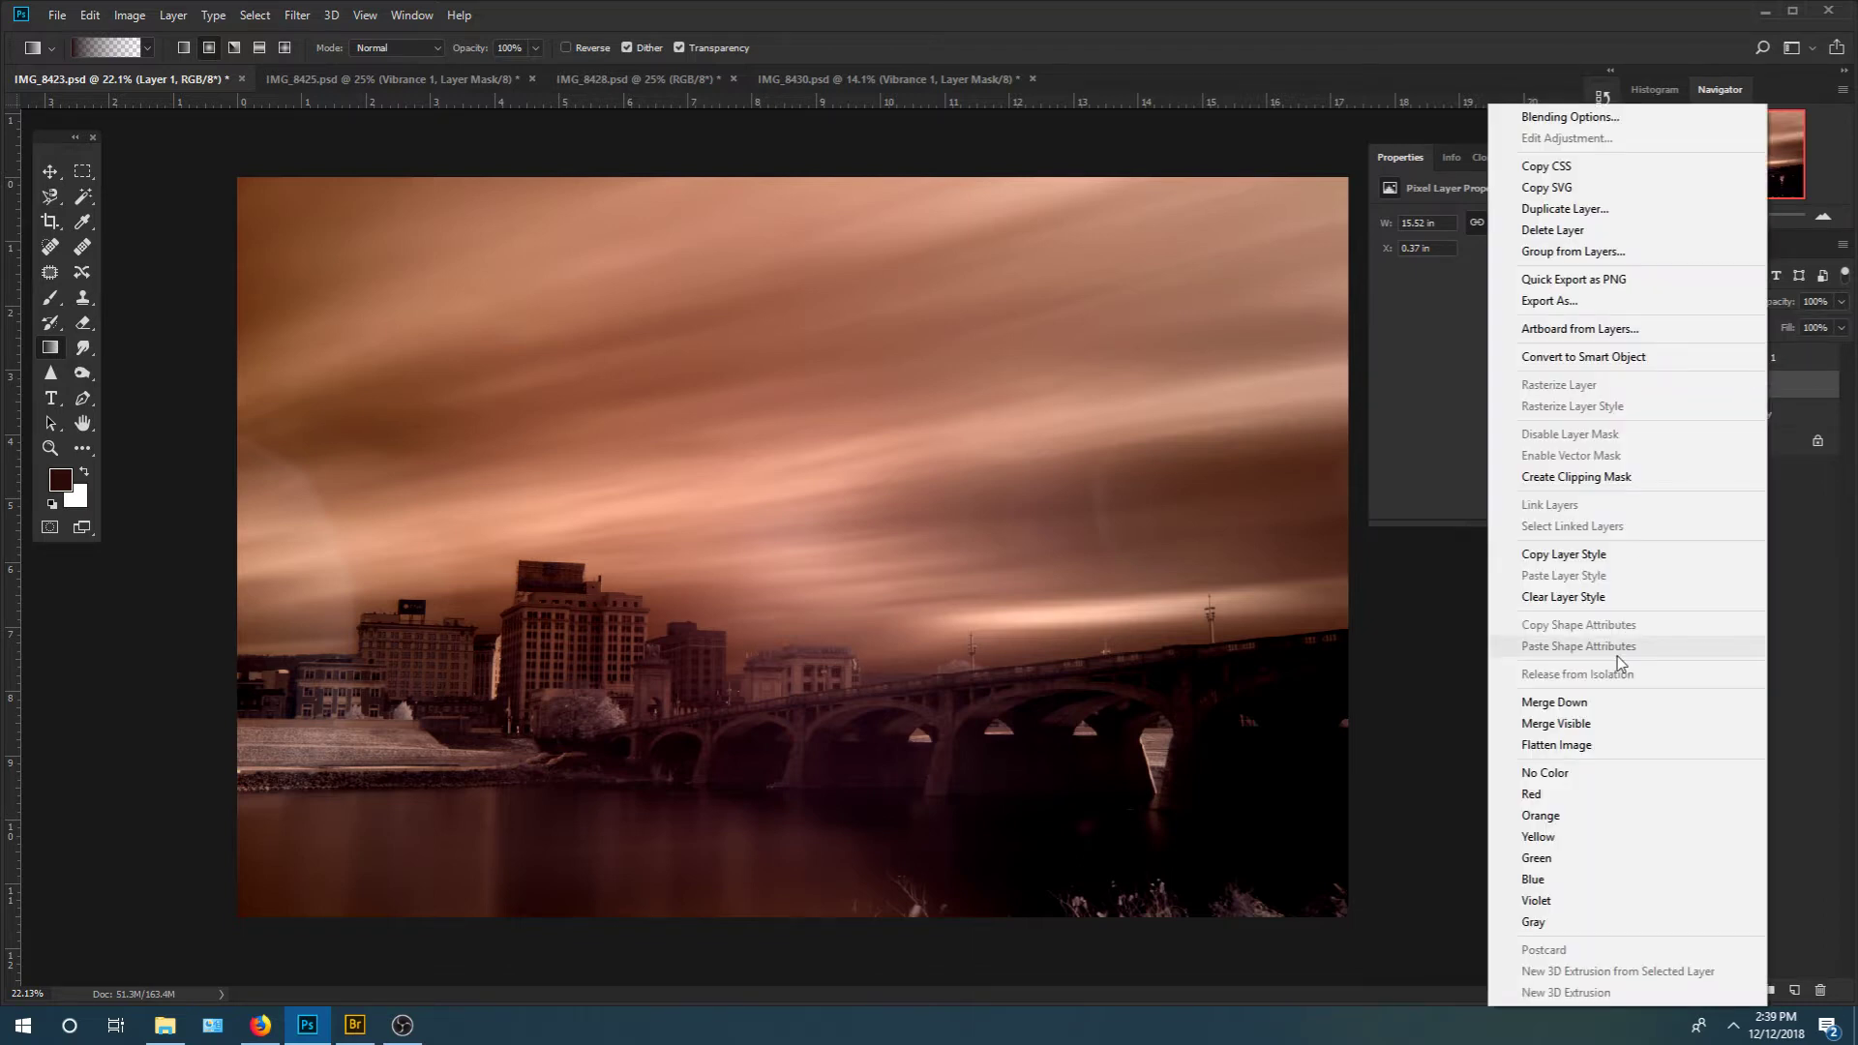
{"action": "left_click", "coordinate": [1602, 702]}
{"action": "double_click", "coordinate": [1683, 388]}
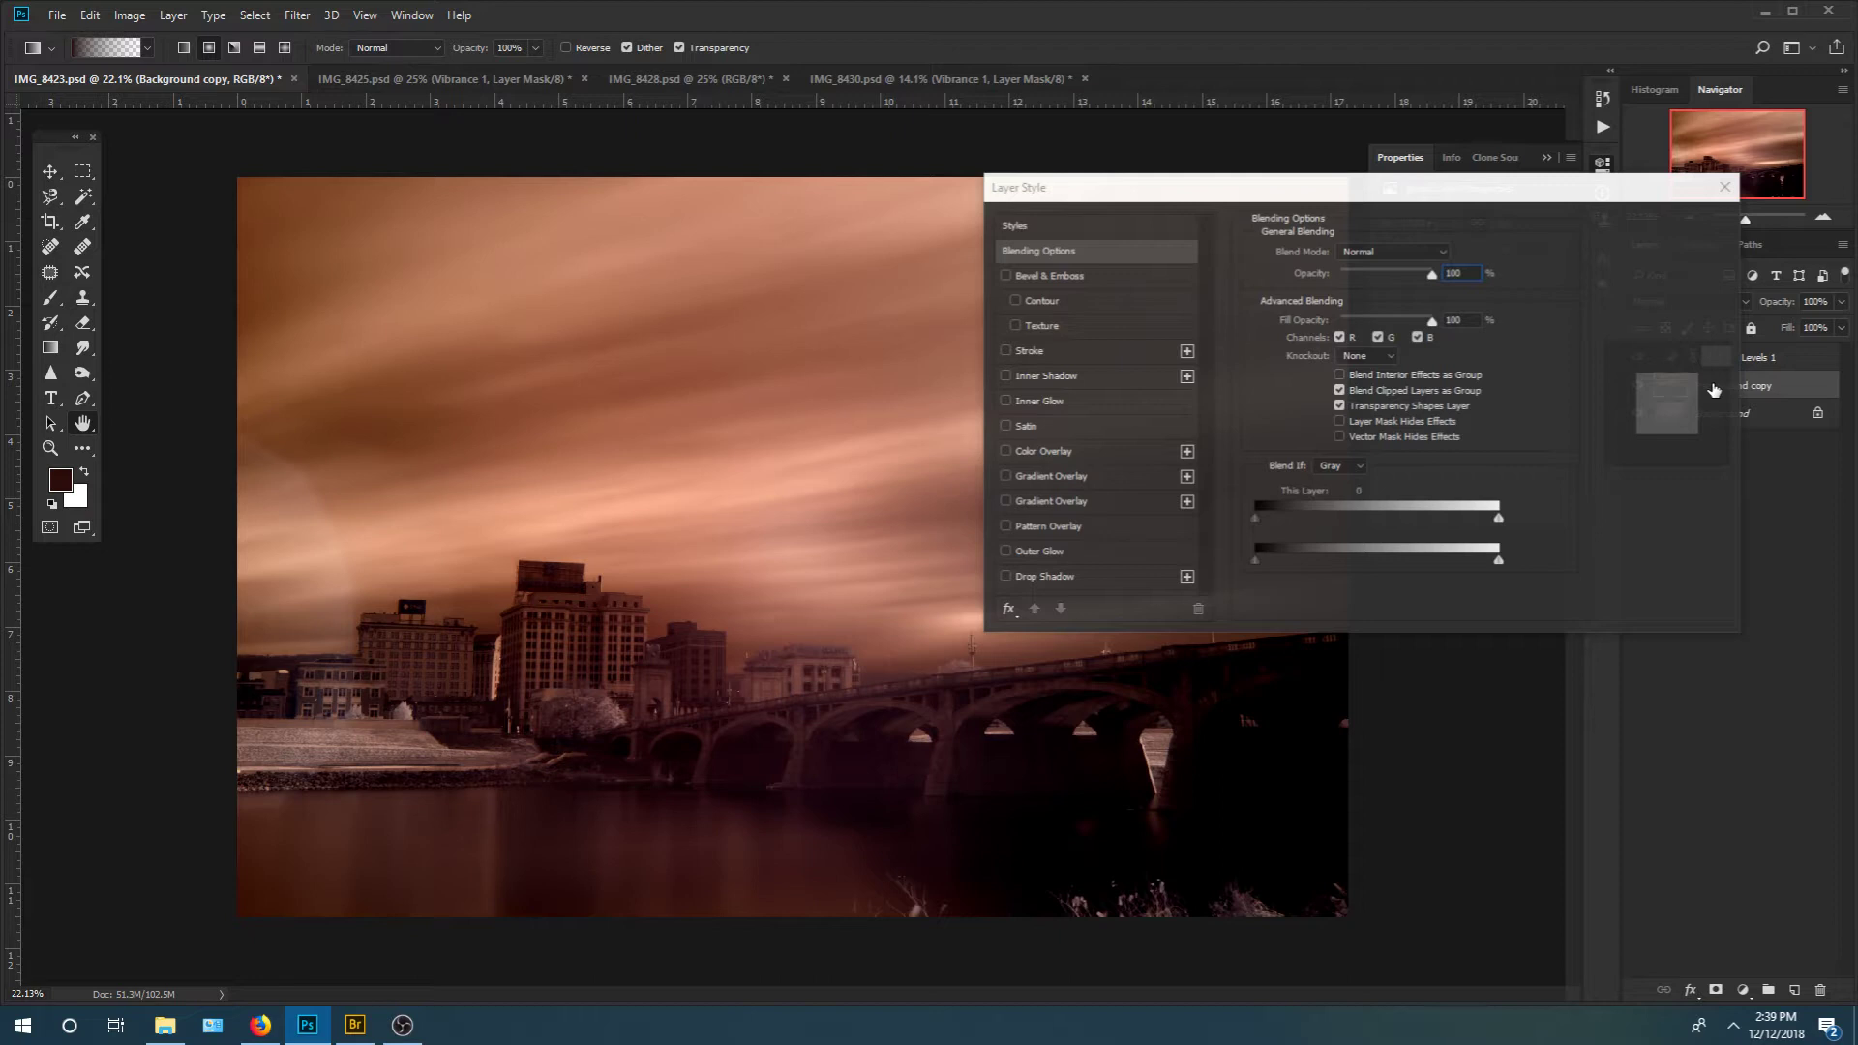
Add a Brightness/Contrast adjustment above Background copy with brightness 17 and contrast 11
{"action": "left_click", "coordinate": [1744, 992]}
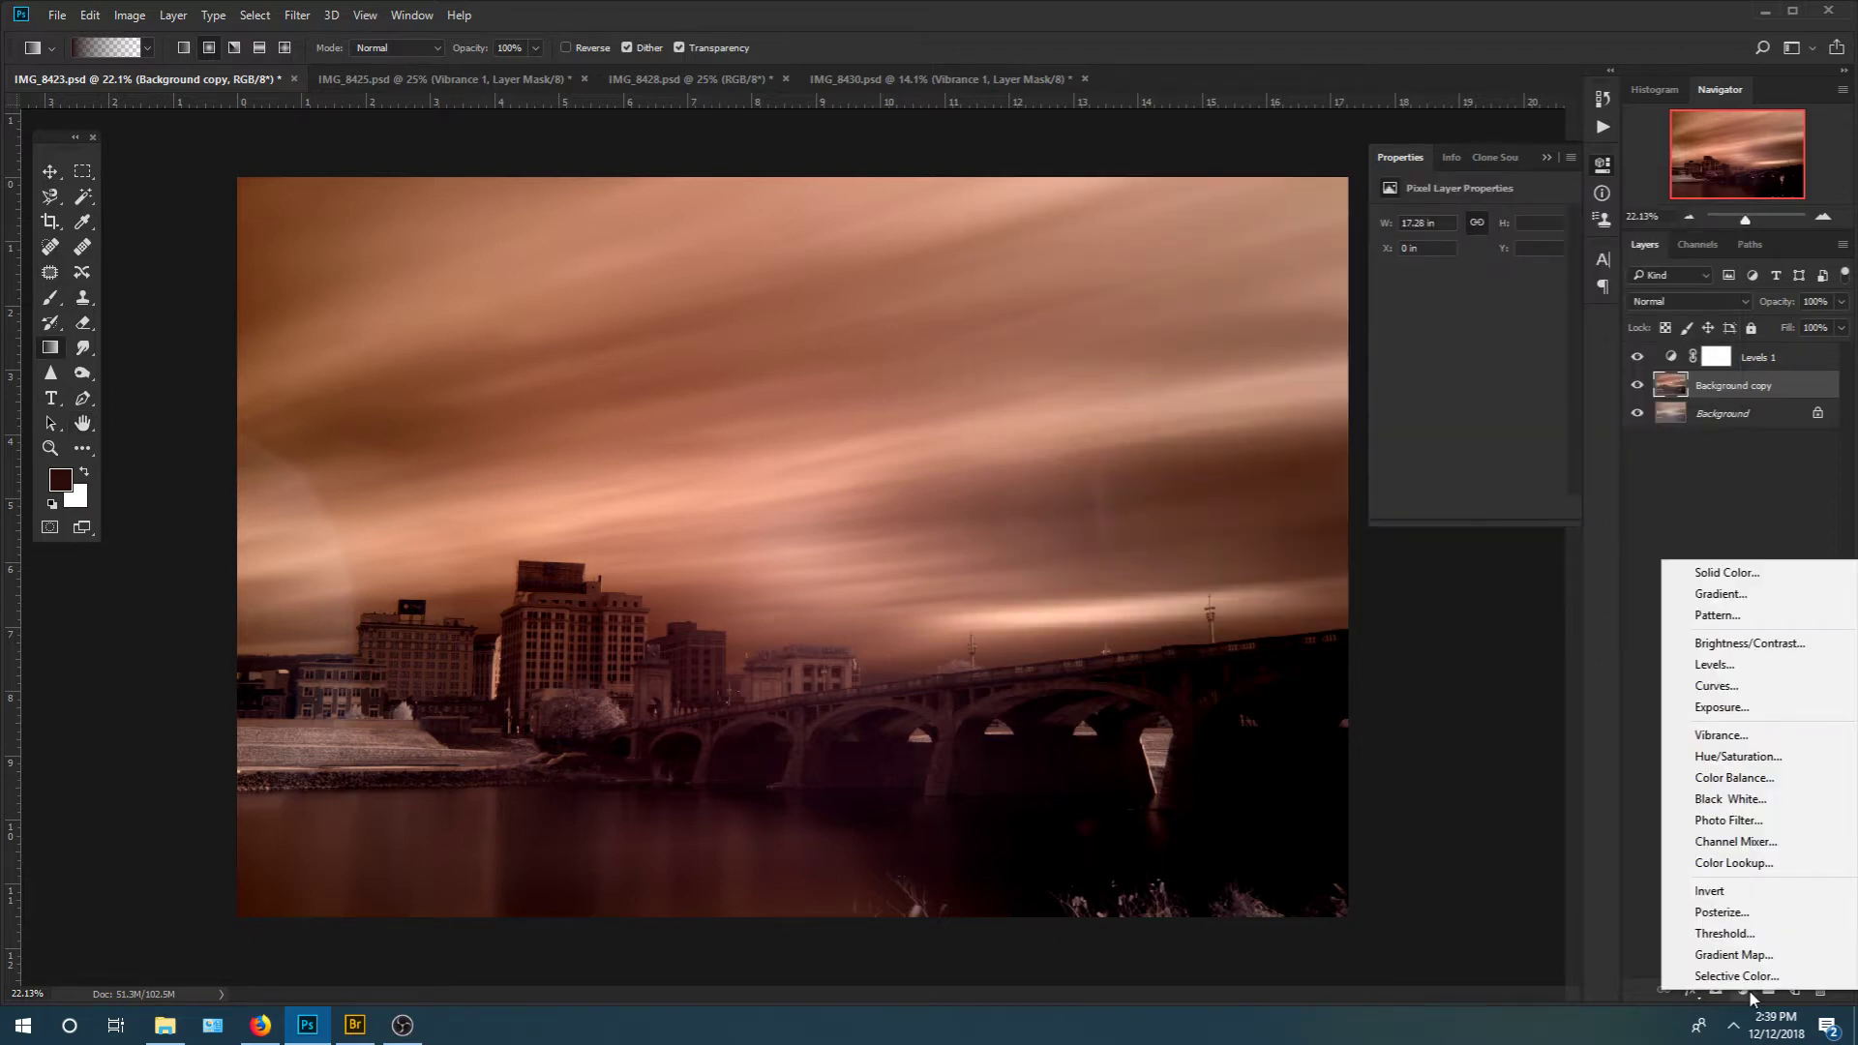
{"action": "left_click", "coordinate": [1750, 642]}
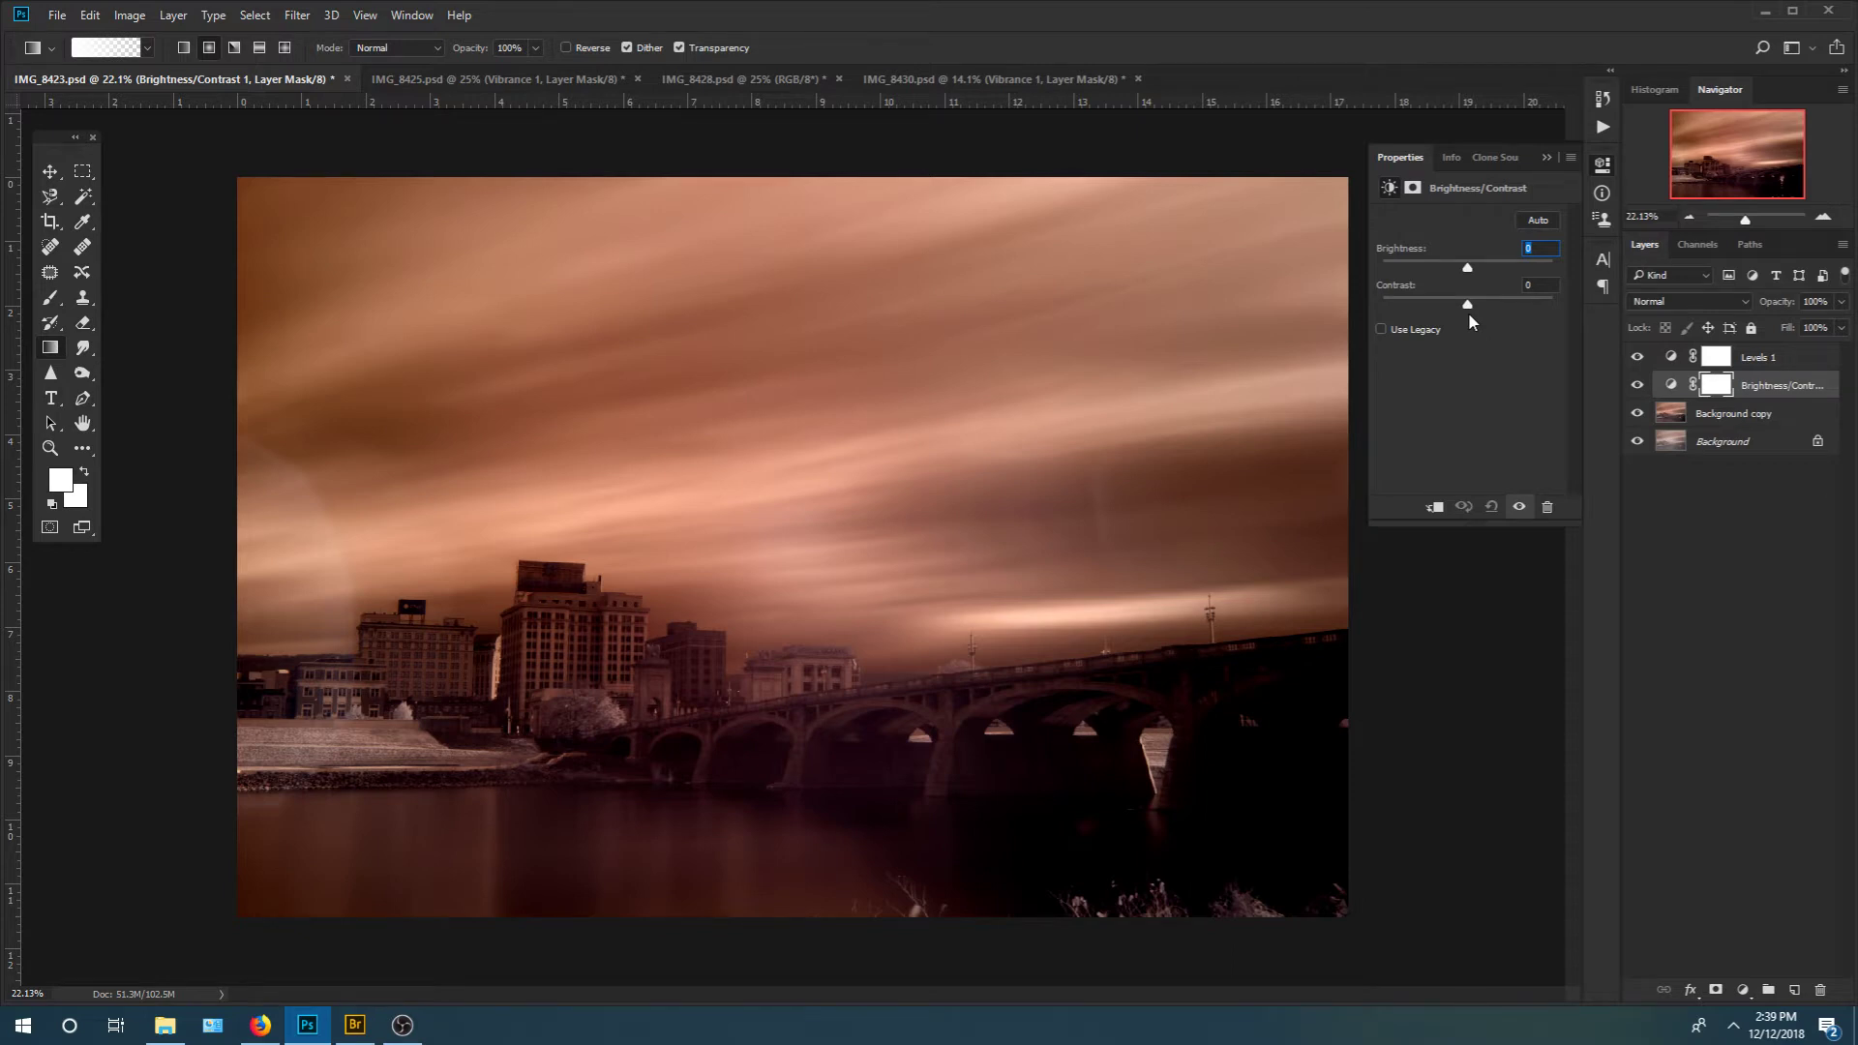
{"action": "type", "text": "-3"}
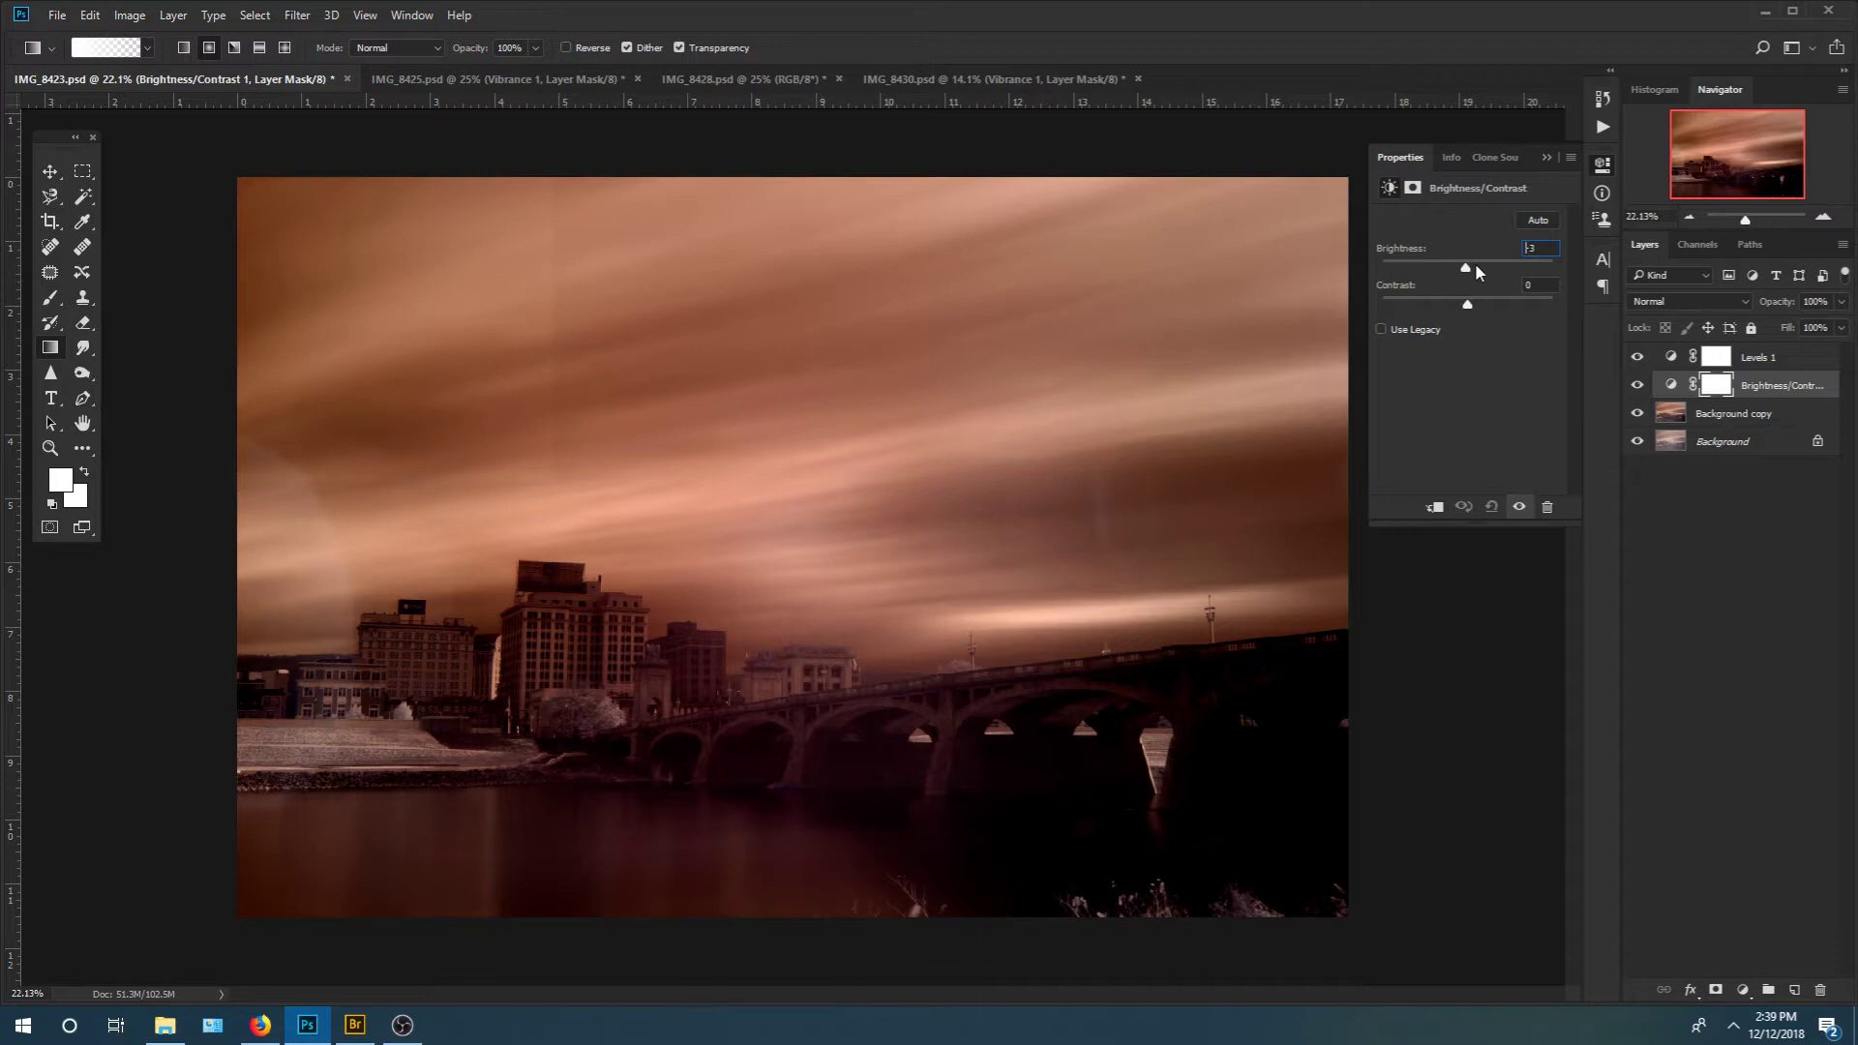
{"action": "left_click", "coordinate": [1474, 263]}
{"action": "left_click", "coordinate": [1477, 302]}
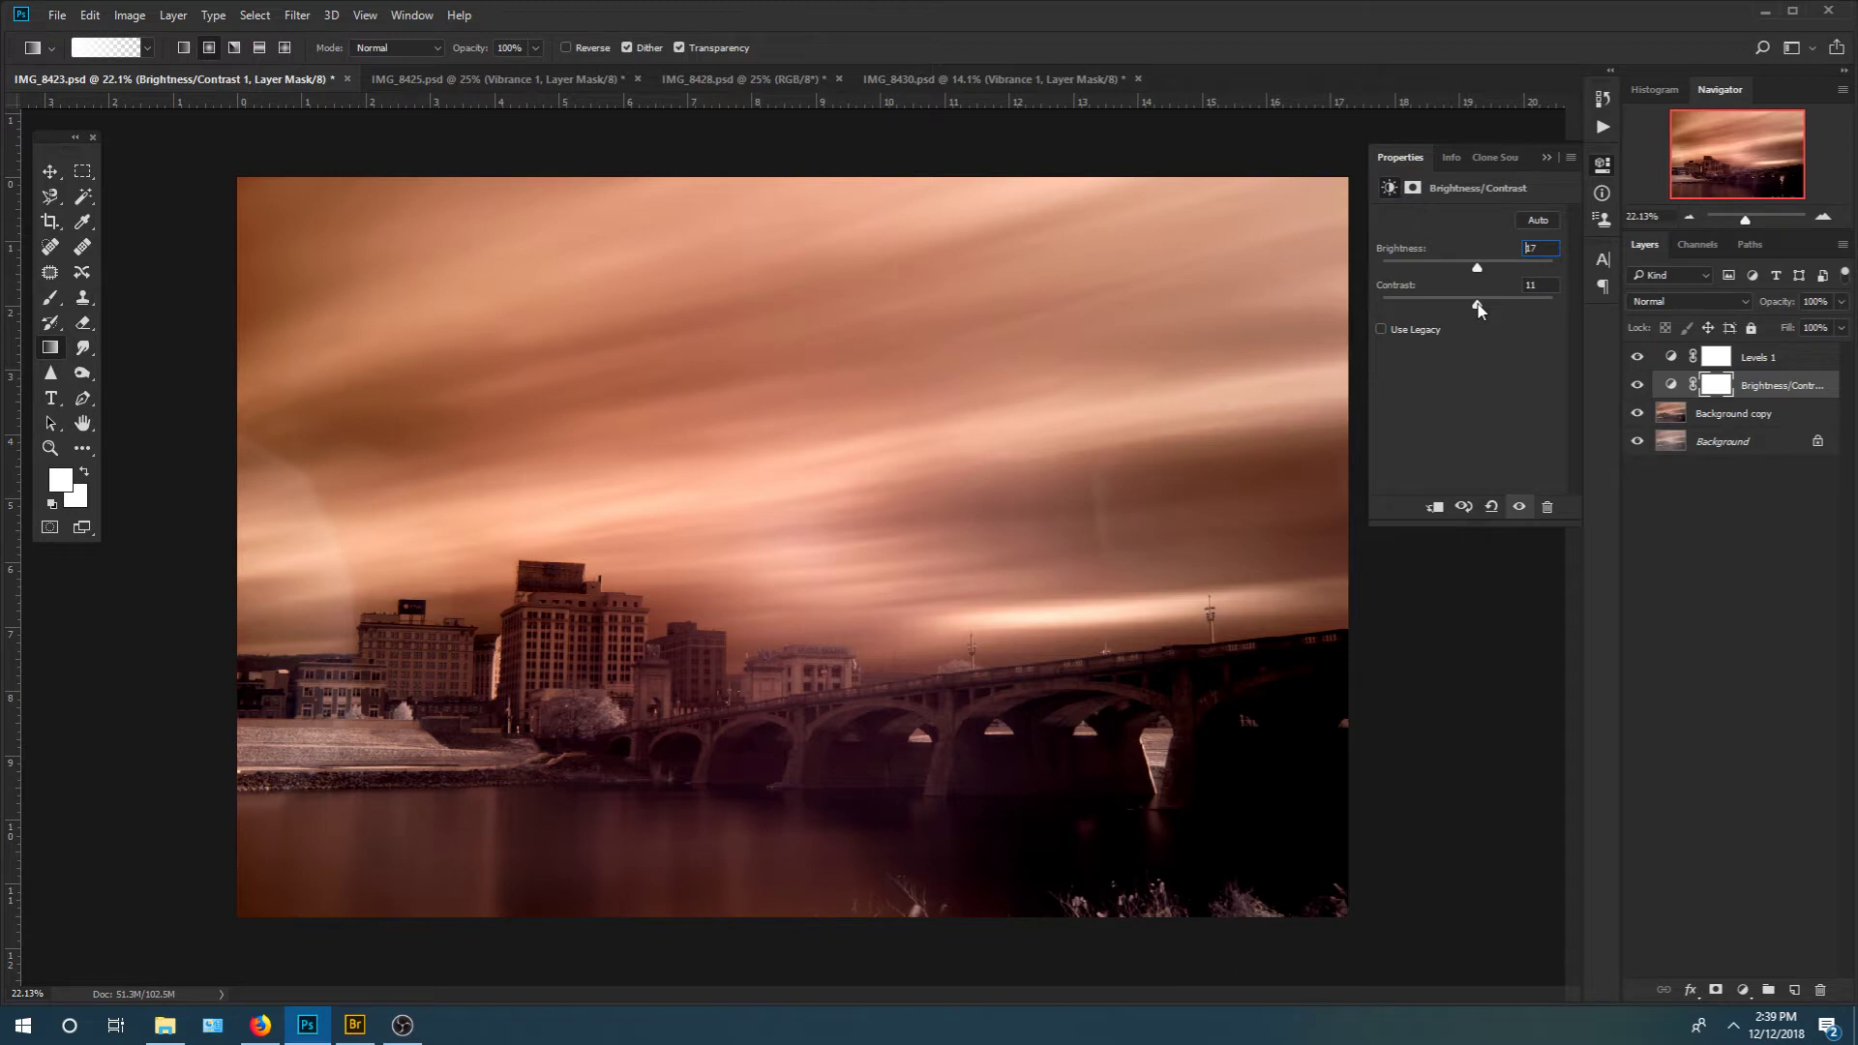
{"action": "left_click", "coordinate": [1545, 156]}
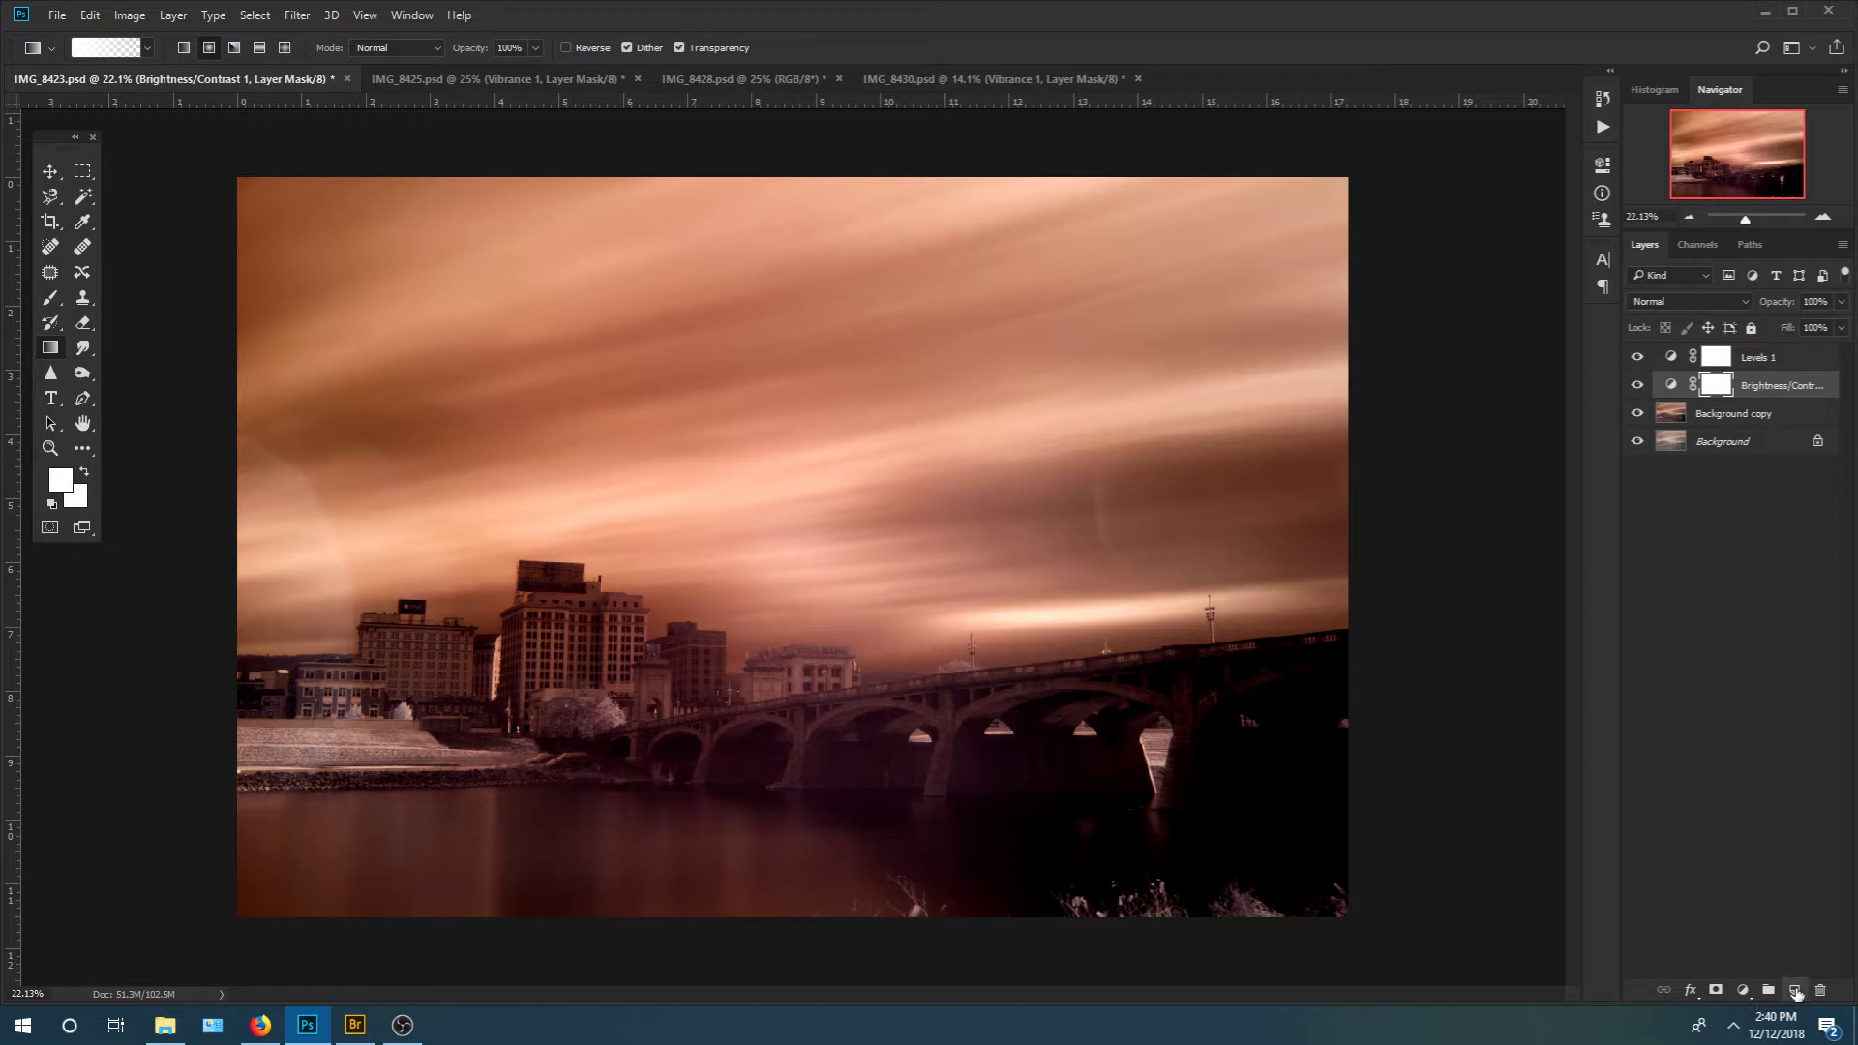
On a new layer beneath the Brightness/Contrast adjustment, draw a dark radial gradient from the low sky outward and blend it with Soft Light
{"action": "left_click", "coordinate": [1795, 991], "text": "ctrl"}
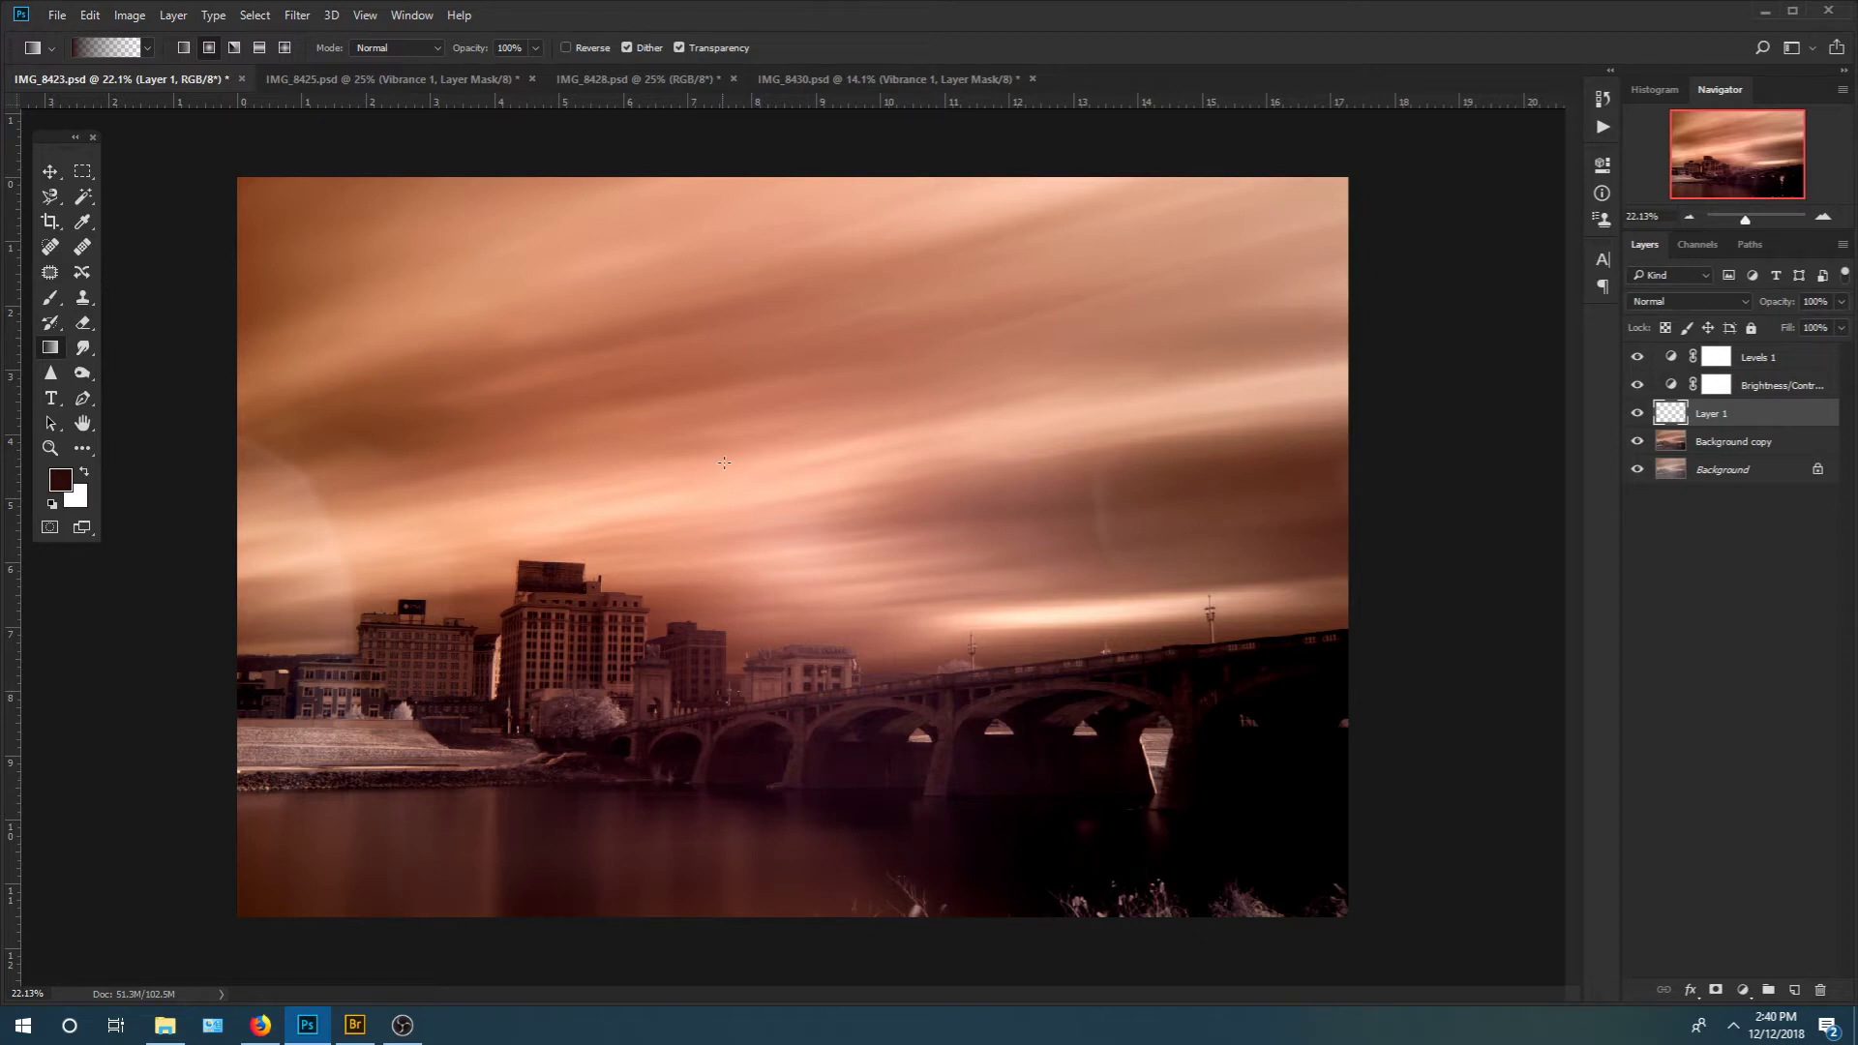
{"action": "left_click_drag", "start_coordinate": [776, 553], "coordinate": [1197, 900]}
{"action": "left_click_drag", "start_coordinate": [1197, 900], "coordinate": [1197, 899]}
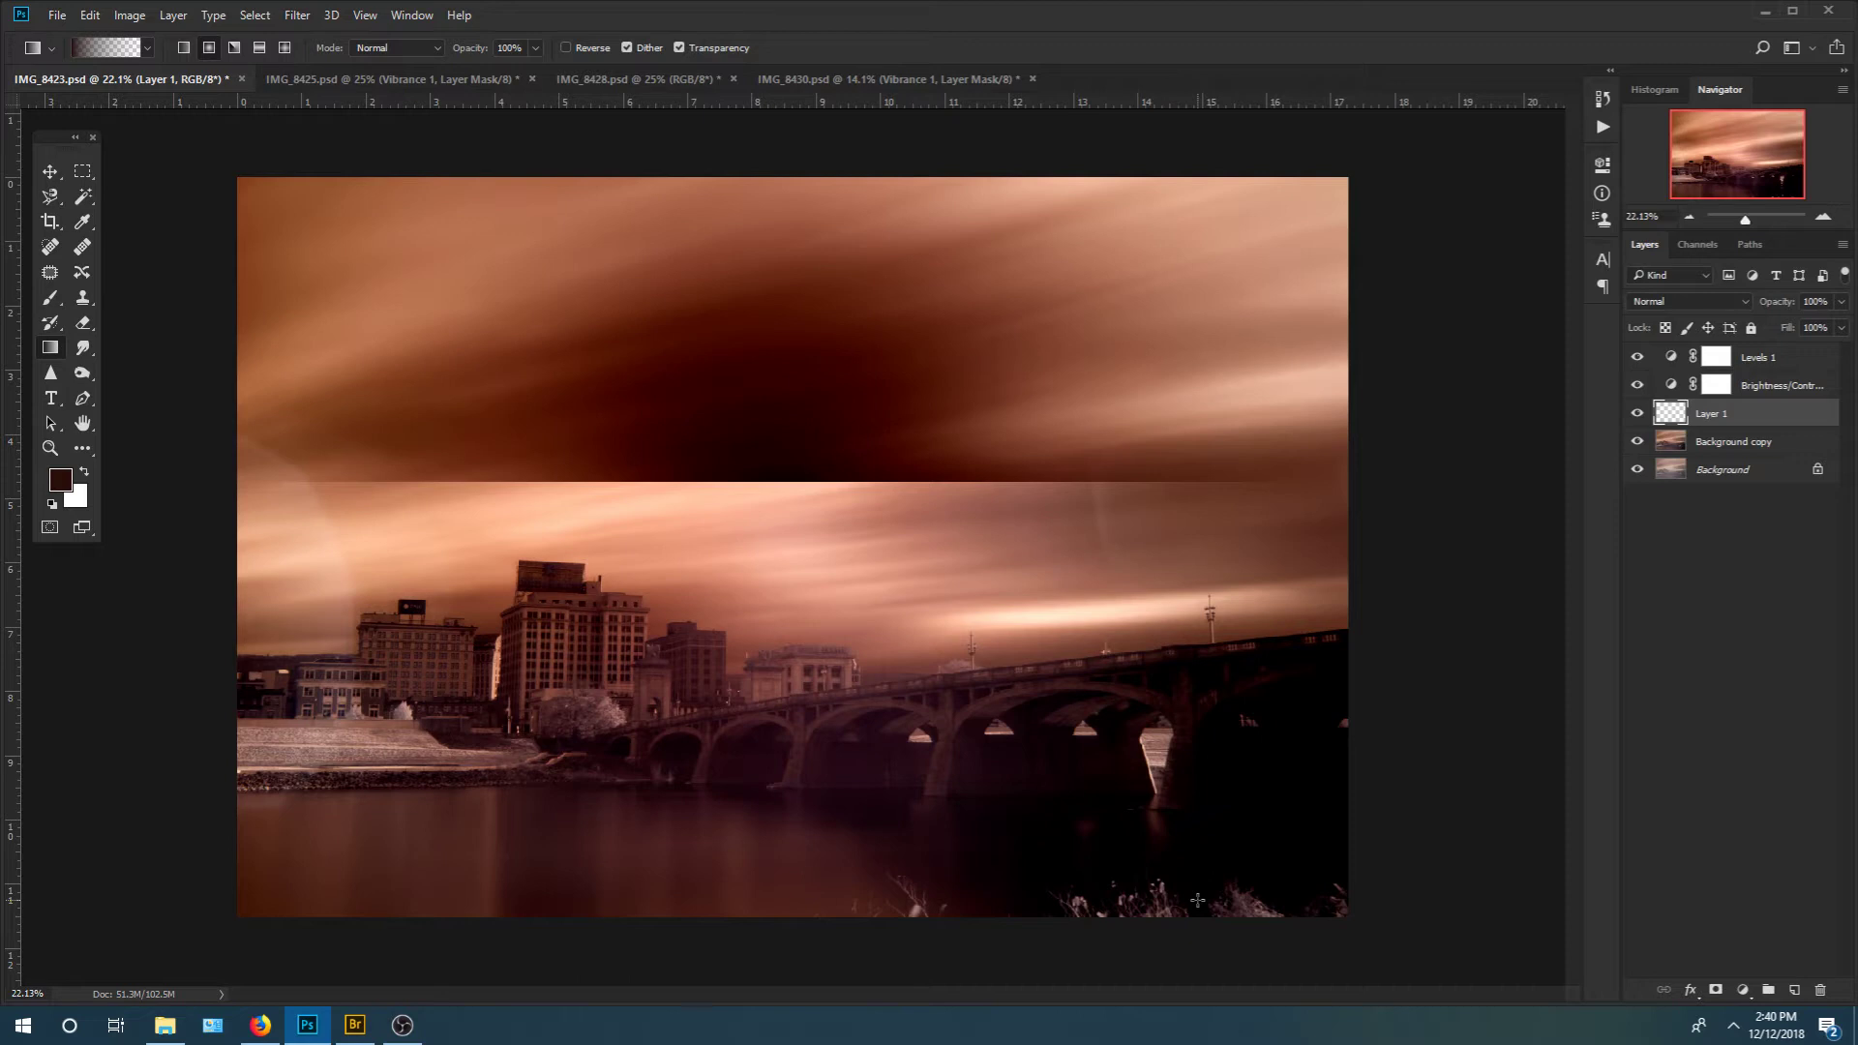
{"action": "left_click", "coordinate": [1688, 301]}
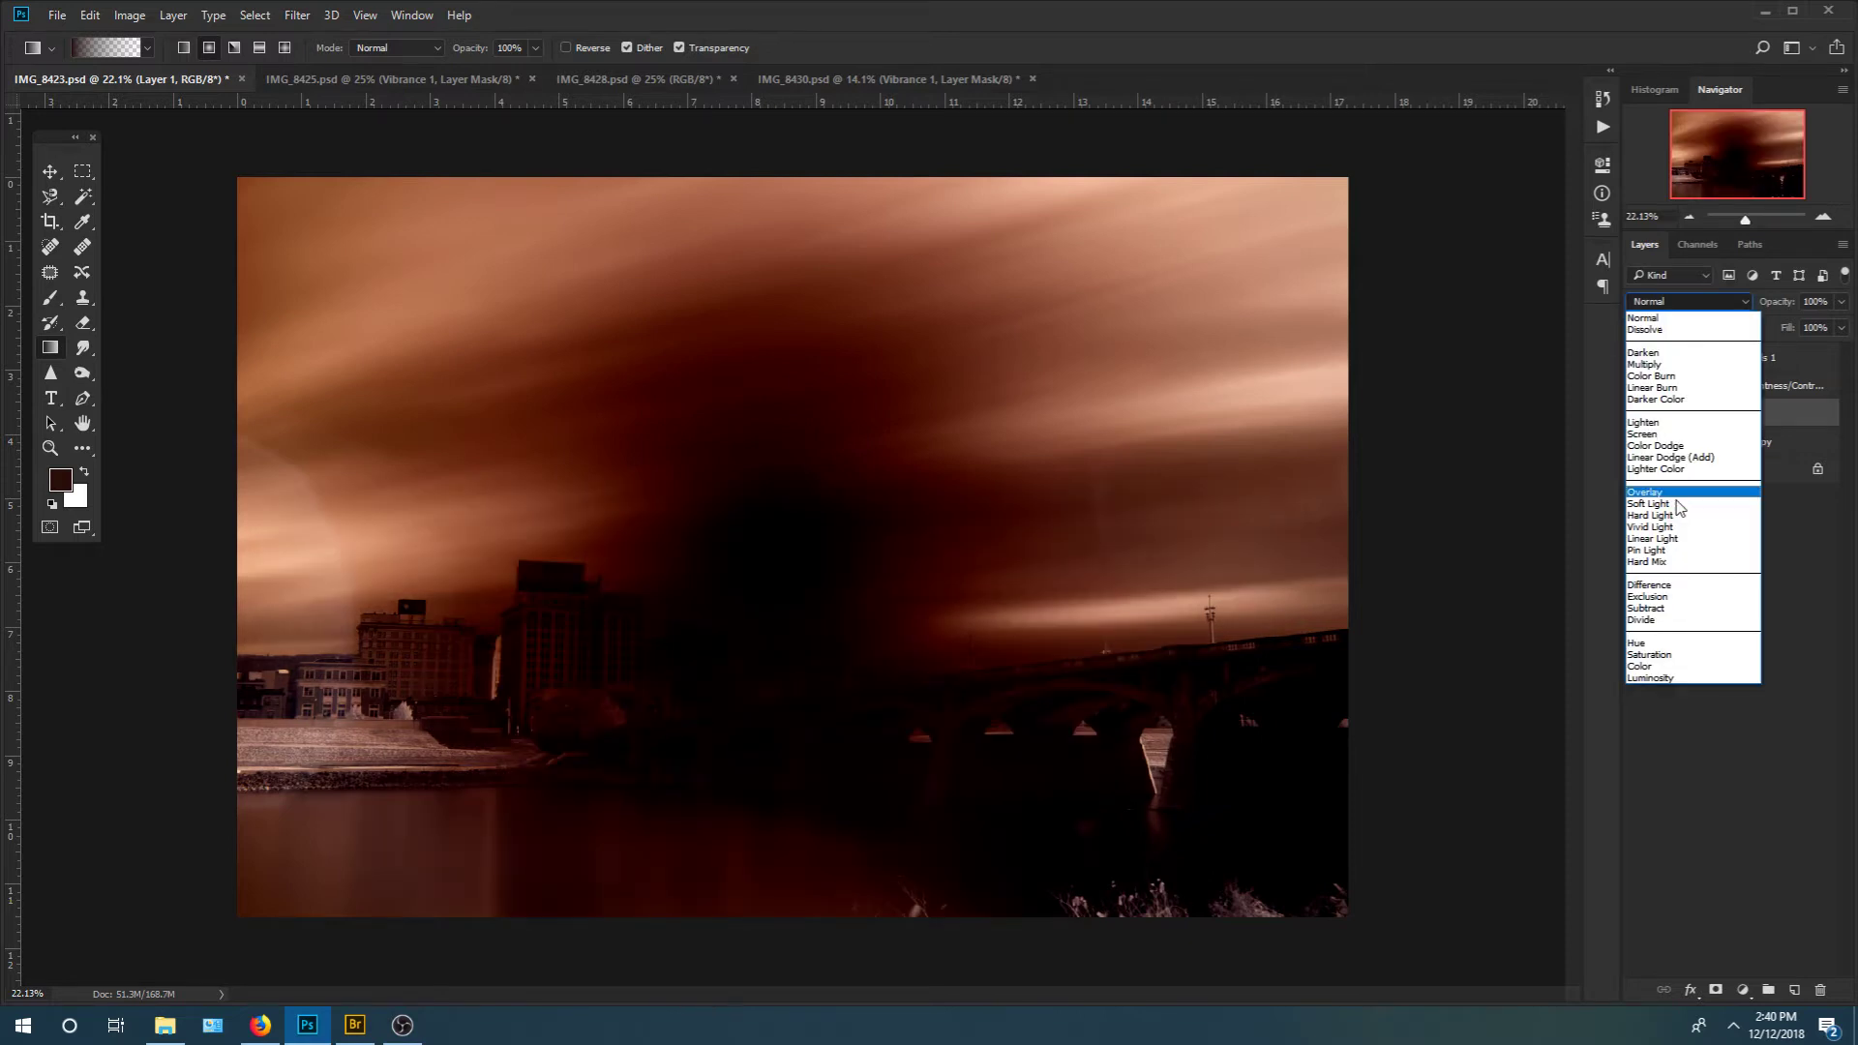
{"action": "left_click", "coordinate": [1678, 504]}
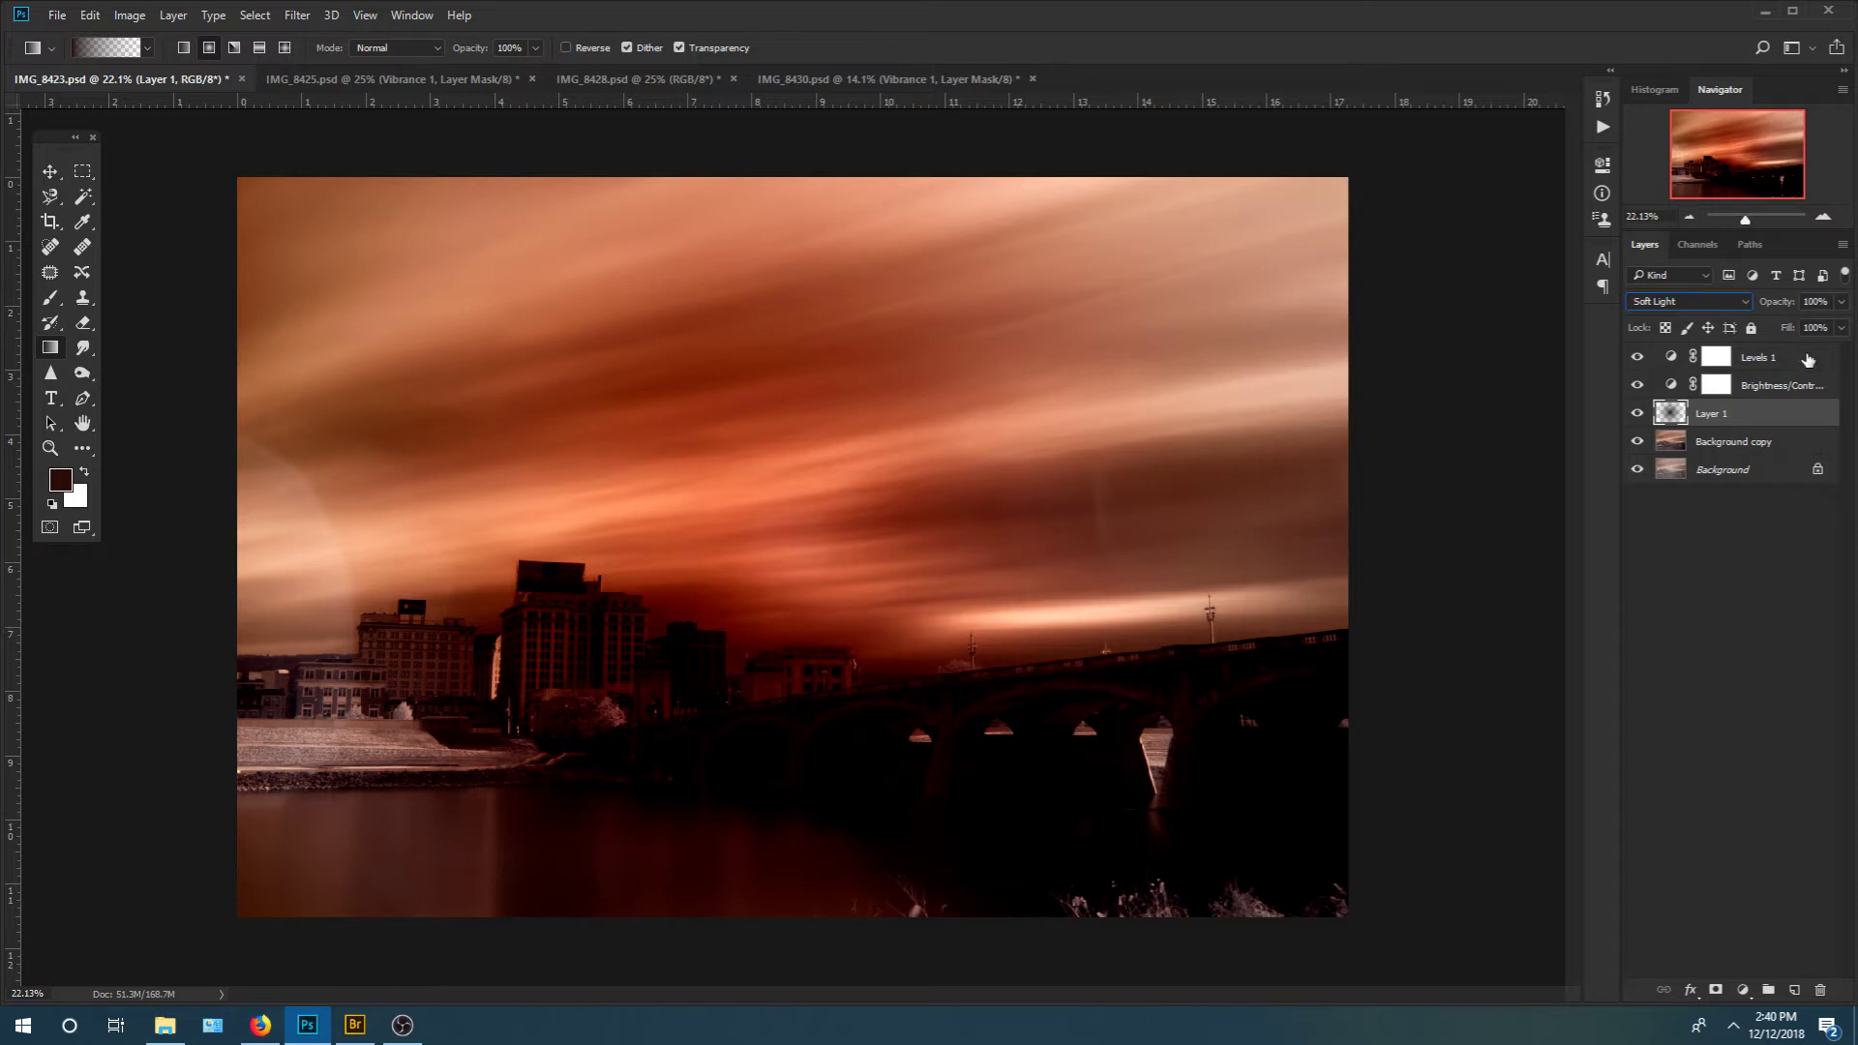
Try the new gradient layer at 35% fill and return the fill to 100%
{"action": "left_click", "coordinate": [1842, 327]}
{"action": "left_click_drag", "start_coordinate": [1842, 350], "coordinate": [1785, 360]}
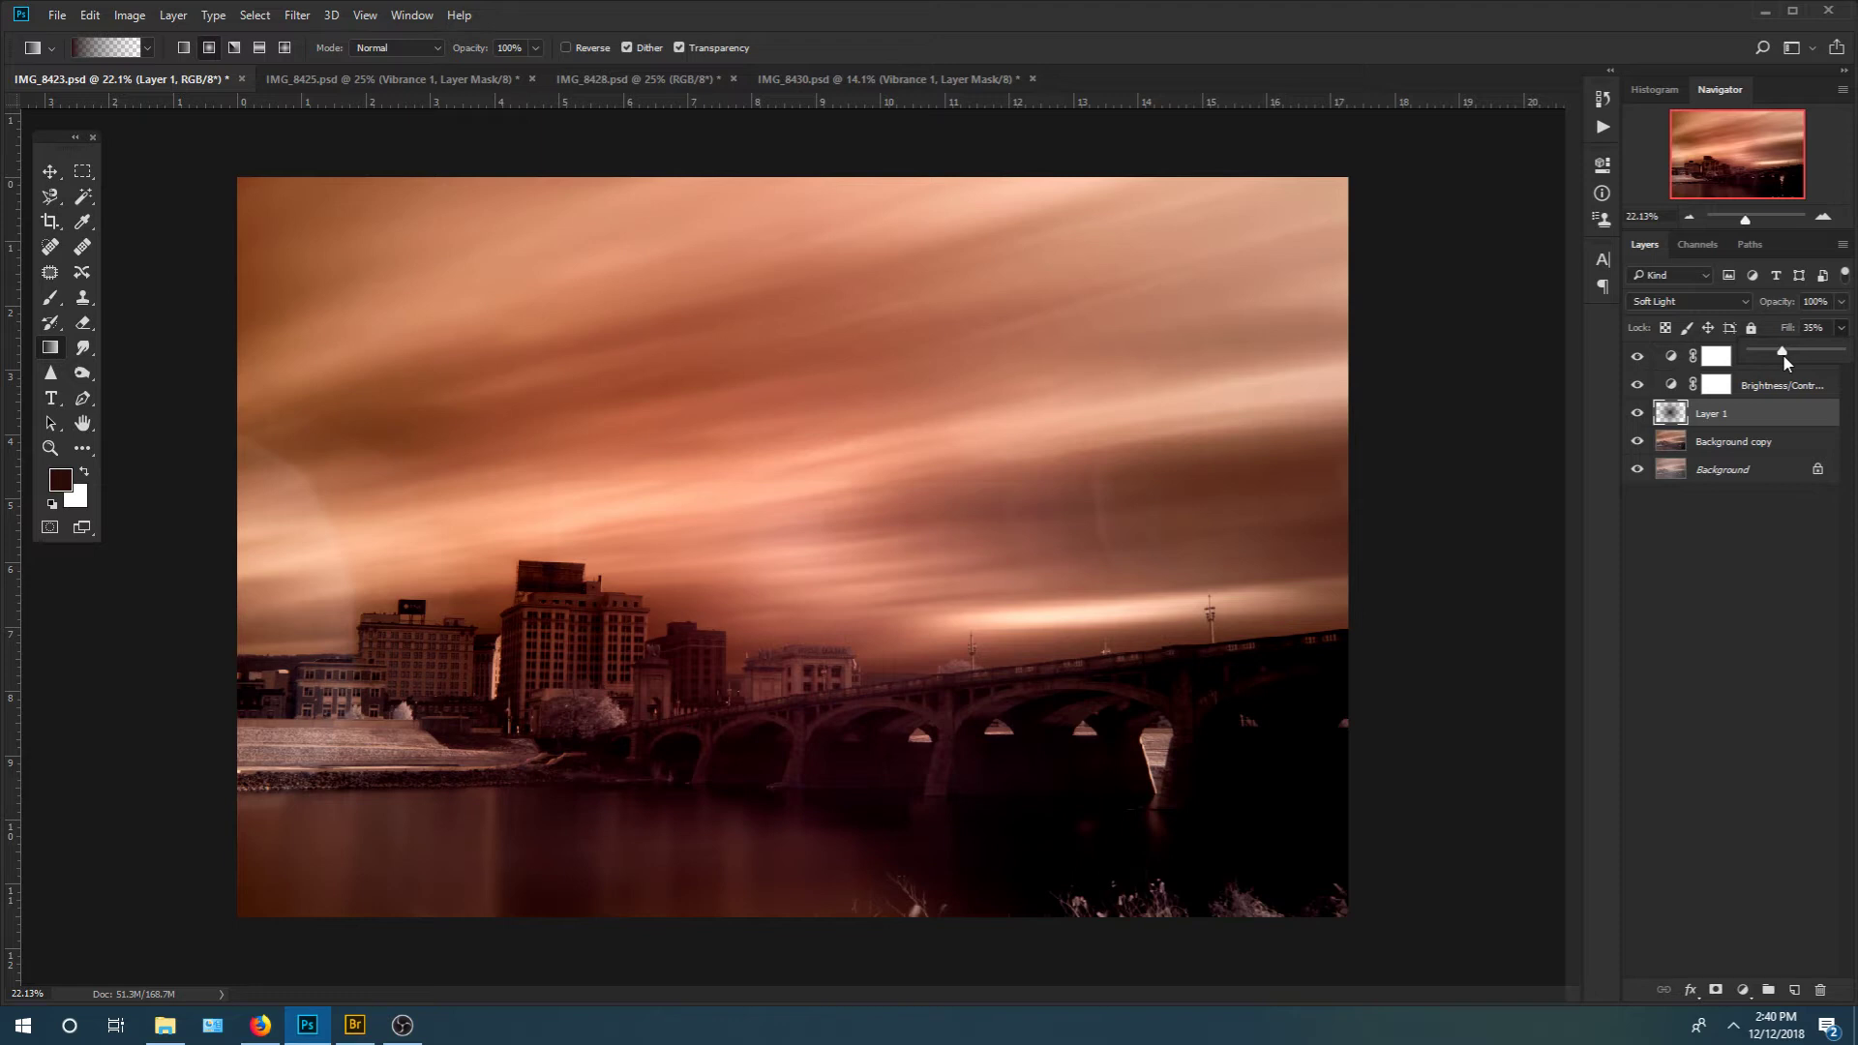
{"action": "left_click_drag", "start_coordinate": [1785, 360], "coordinate": [1850, 312]}
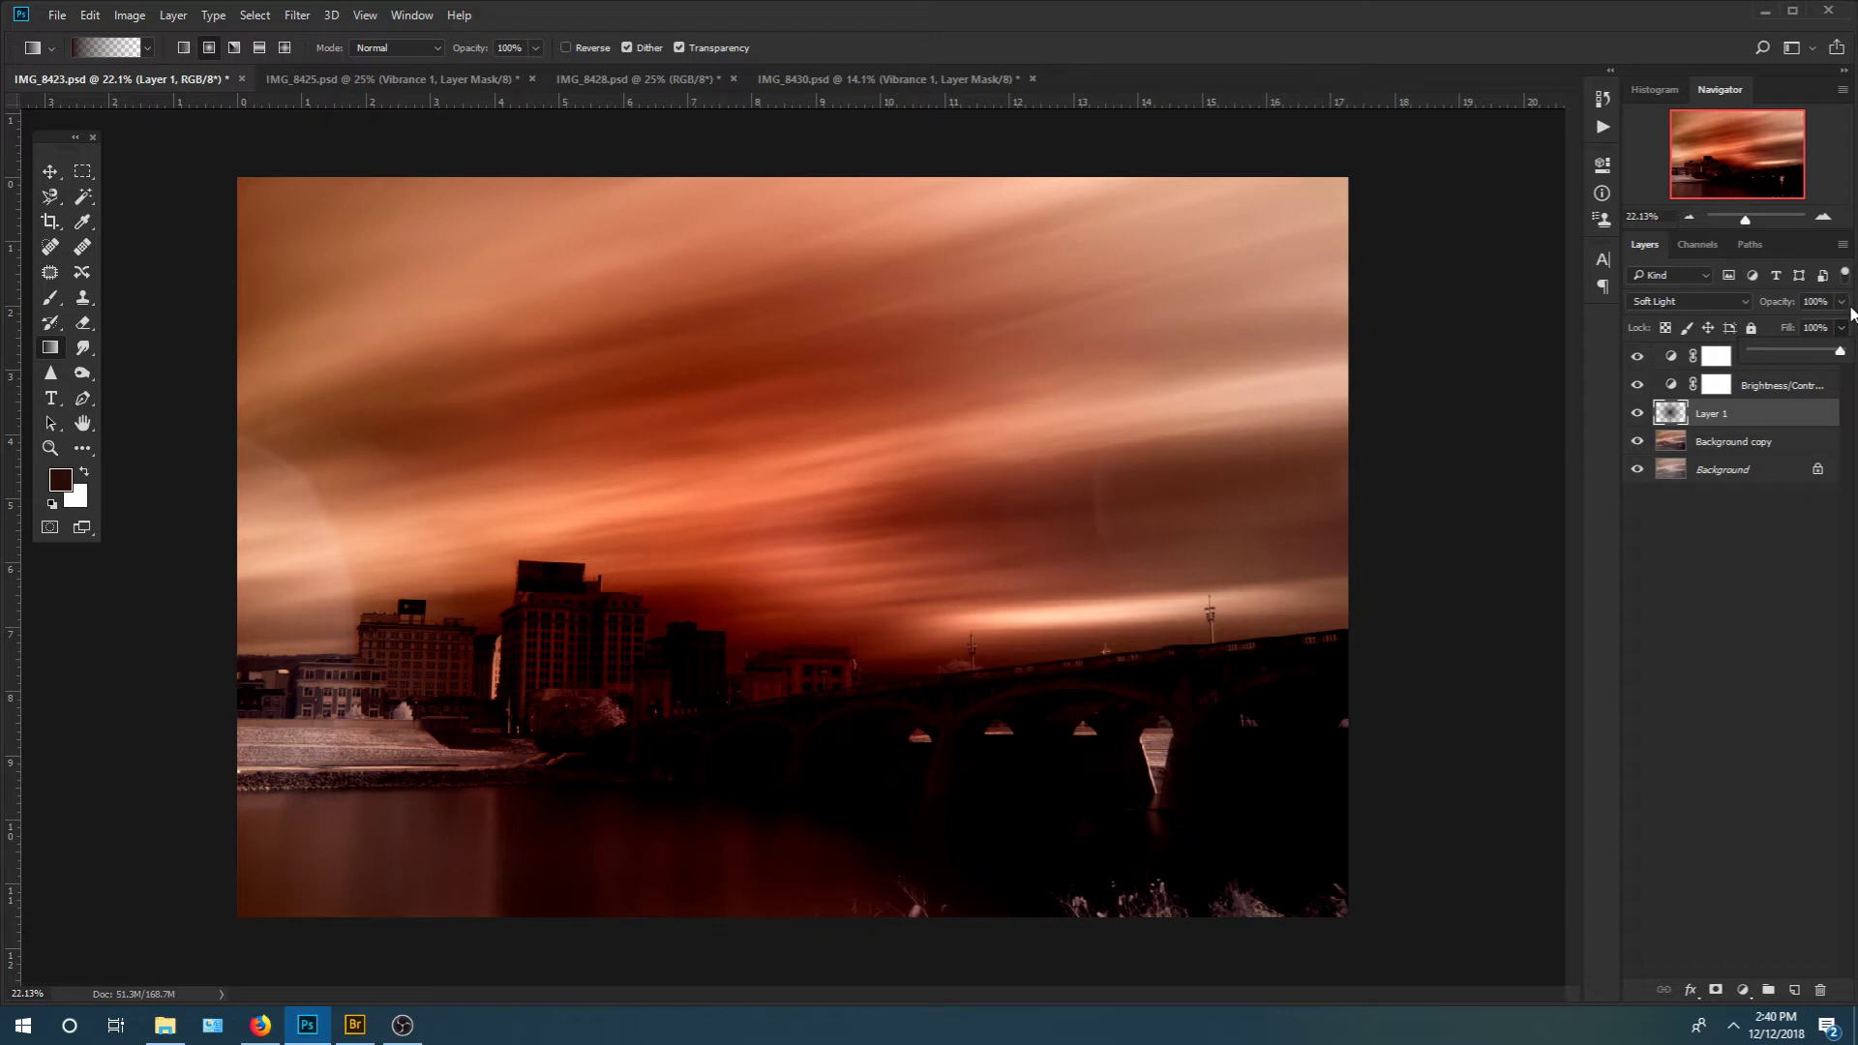
Reduce the gradient layer's opacity and merge it into a duplicate of the Background copy layer
{"action": "left_click_drag", "start_coordinate": [1841, 301], "coordinate": [1786, 347]}
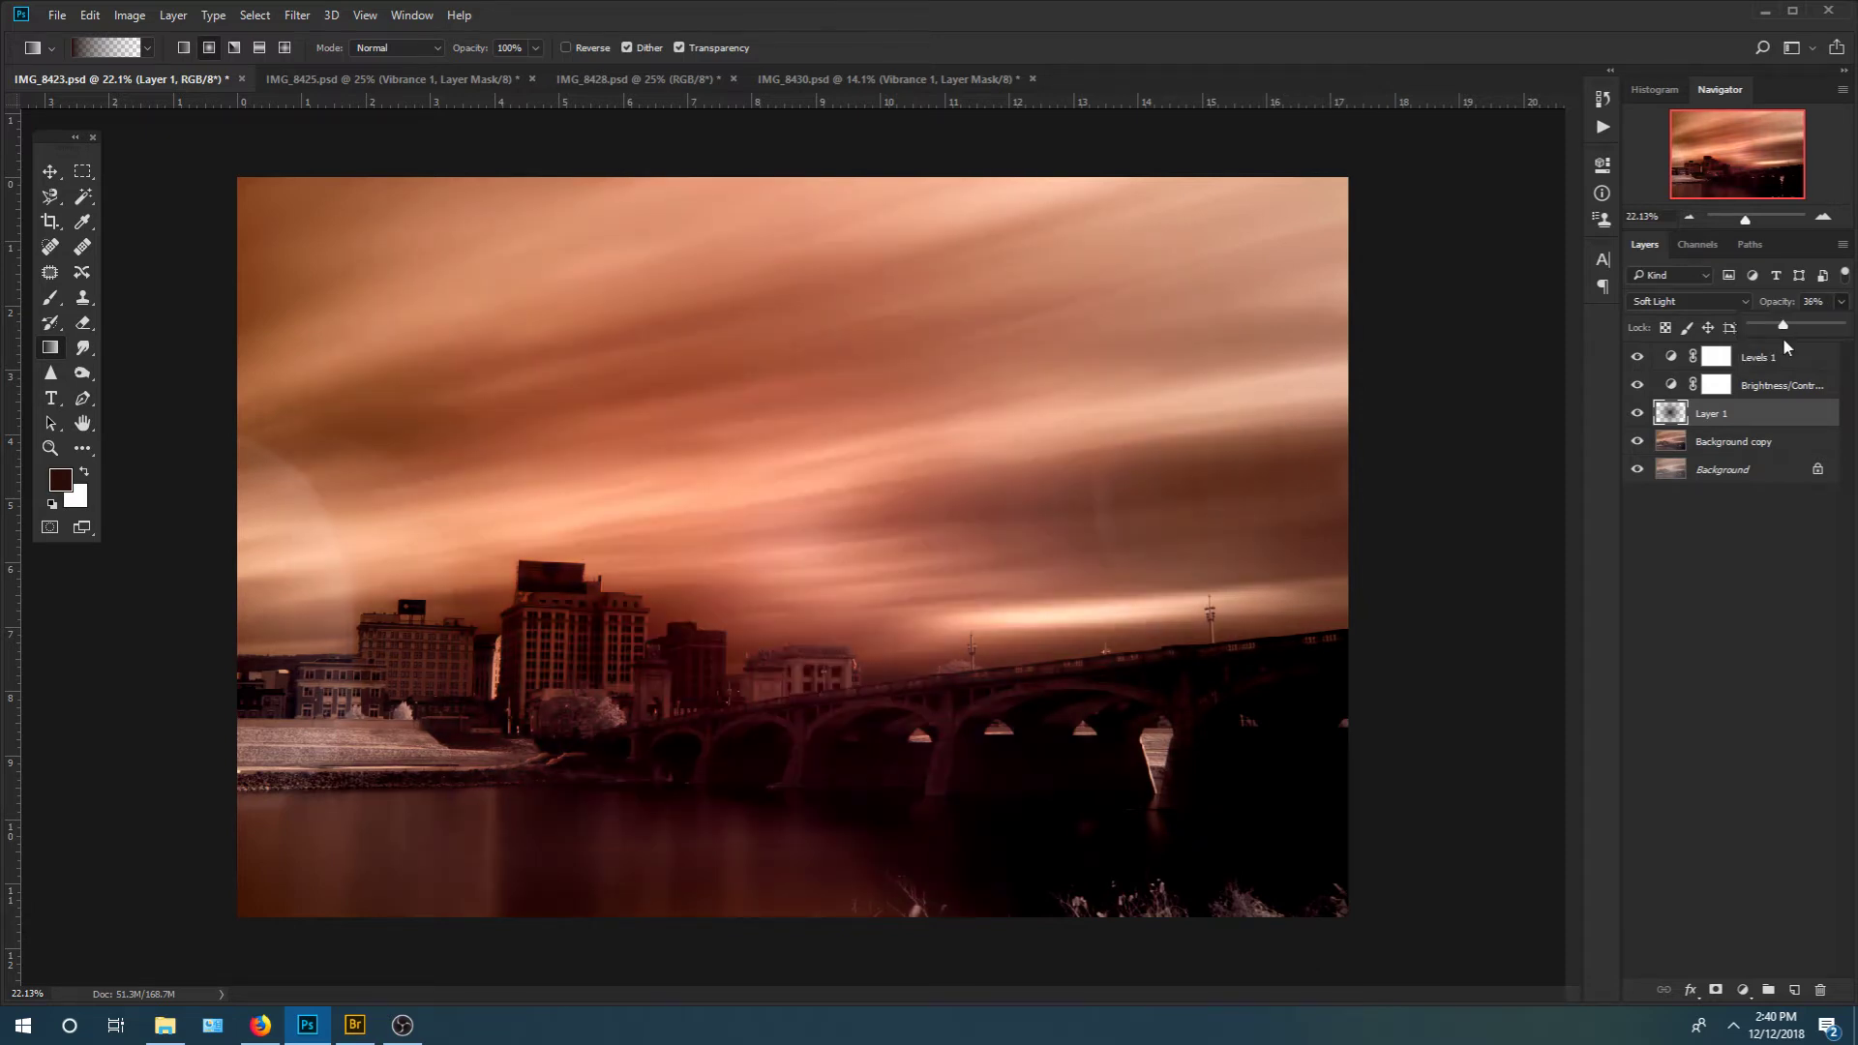
{"action": "left_click_drag", "start_coordinate": [1786, 346], "coordinate": [1796, 347]}
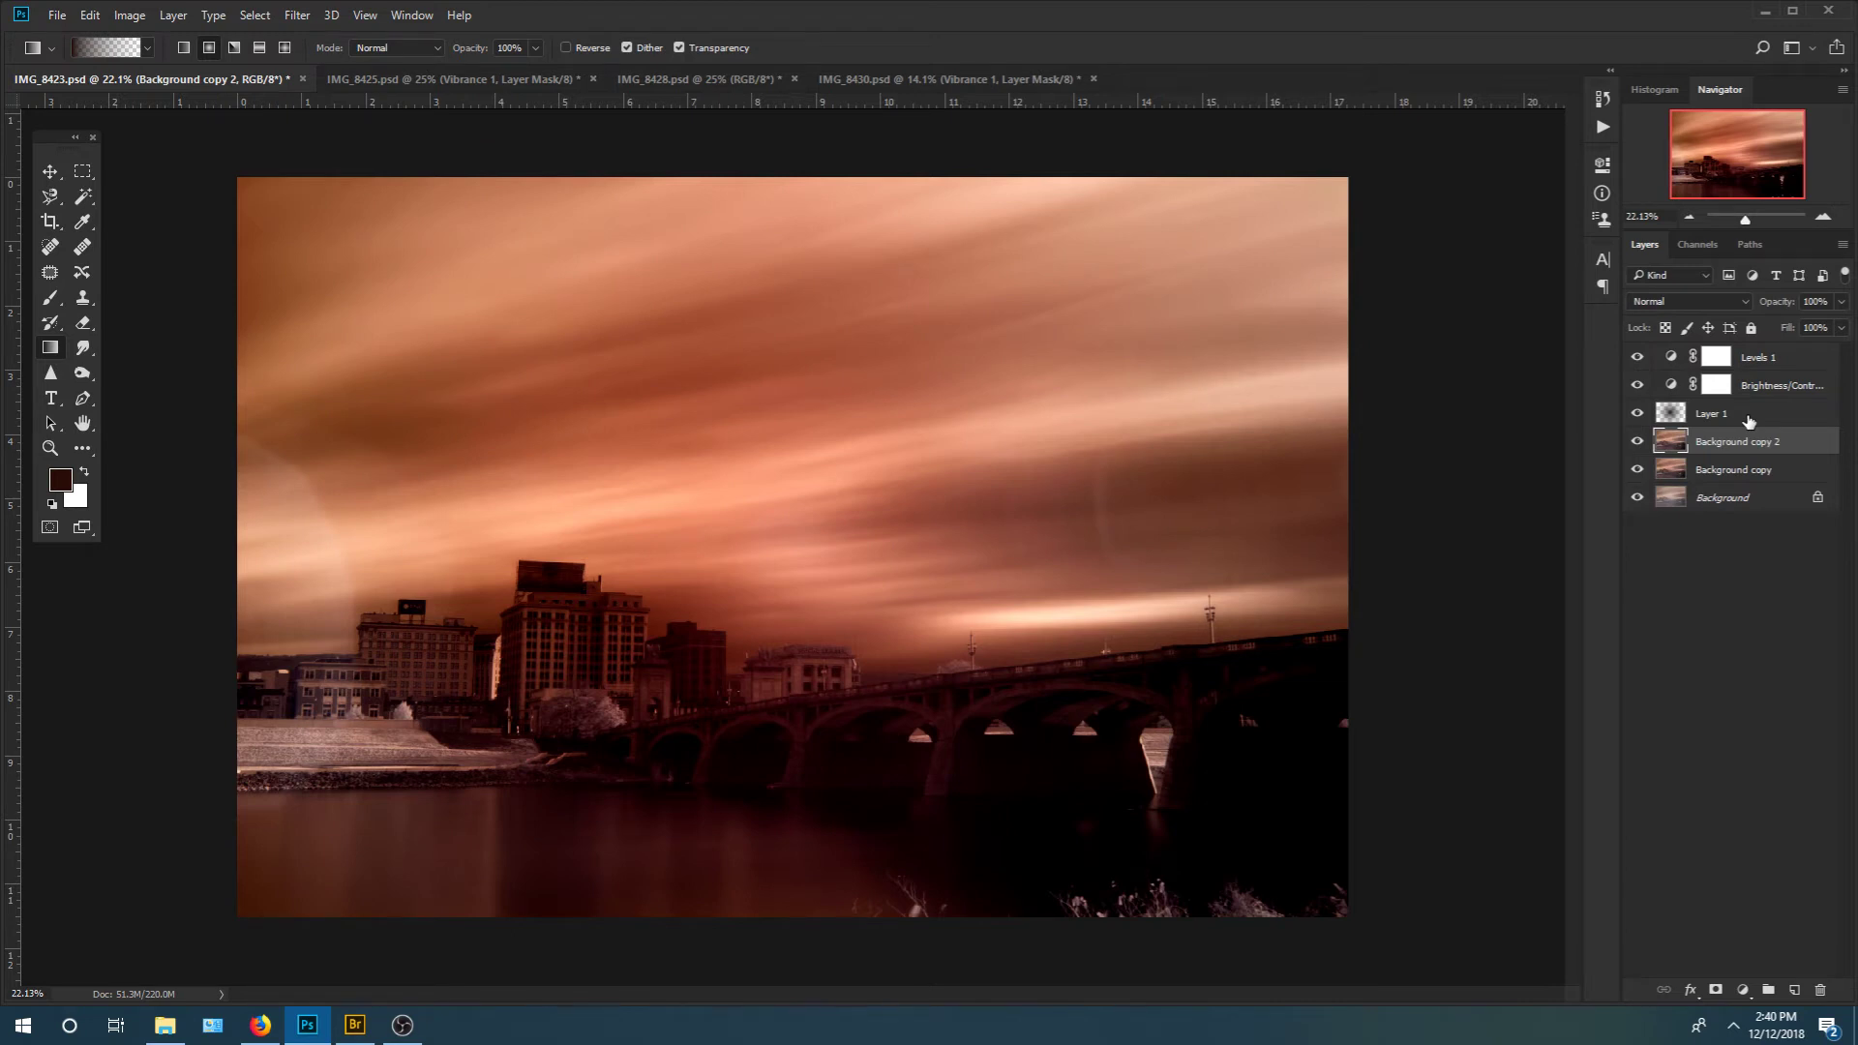
{"action": "left_click_drag", "start_coordinate": [1749, 421], "coordinate": [1820, 990]}
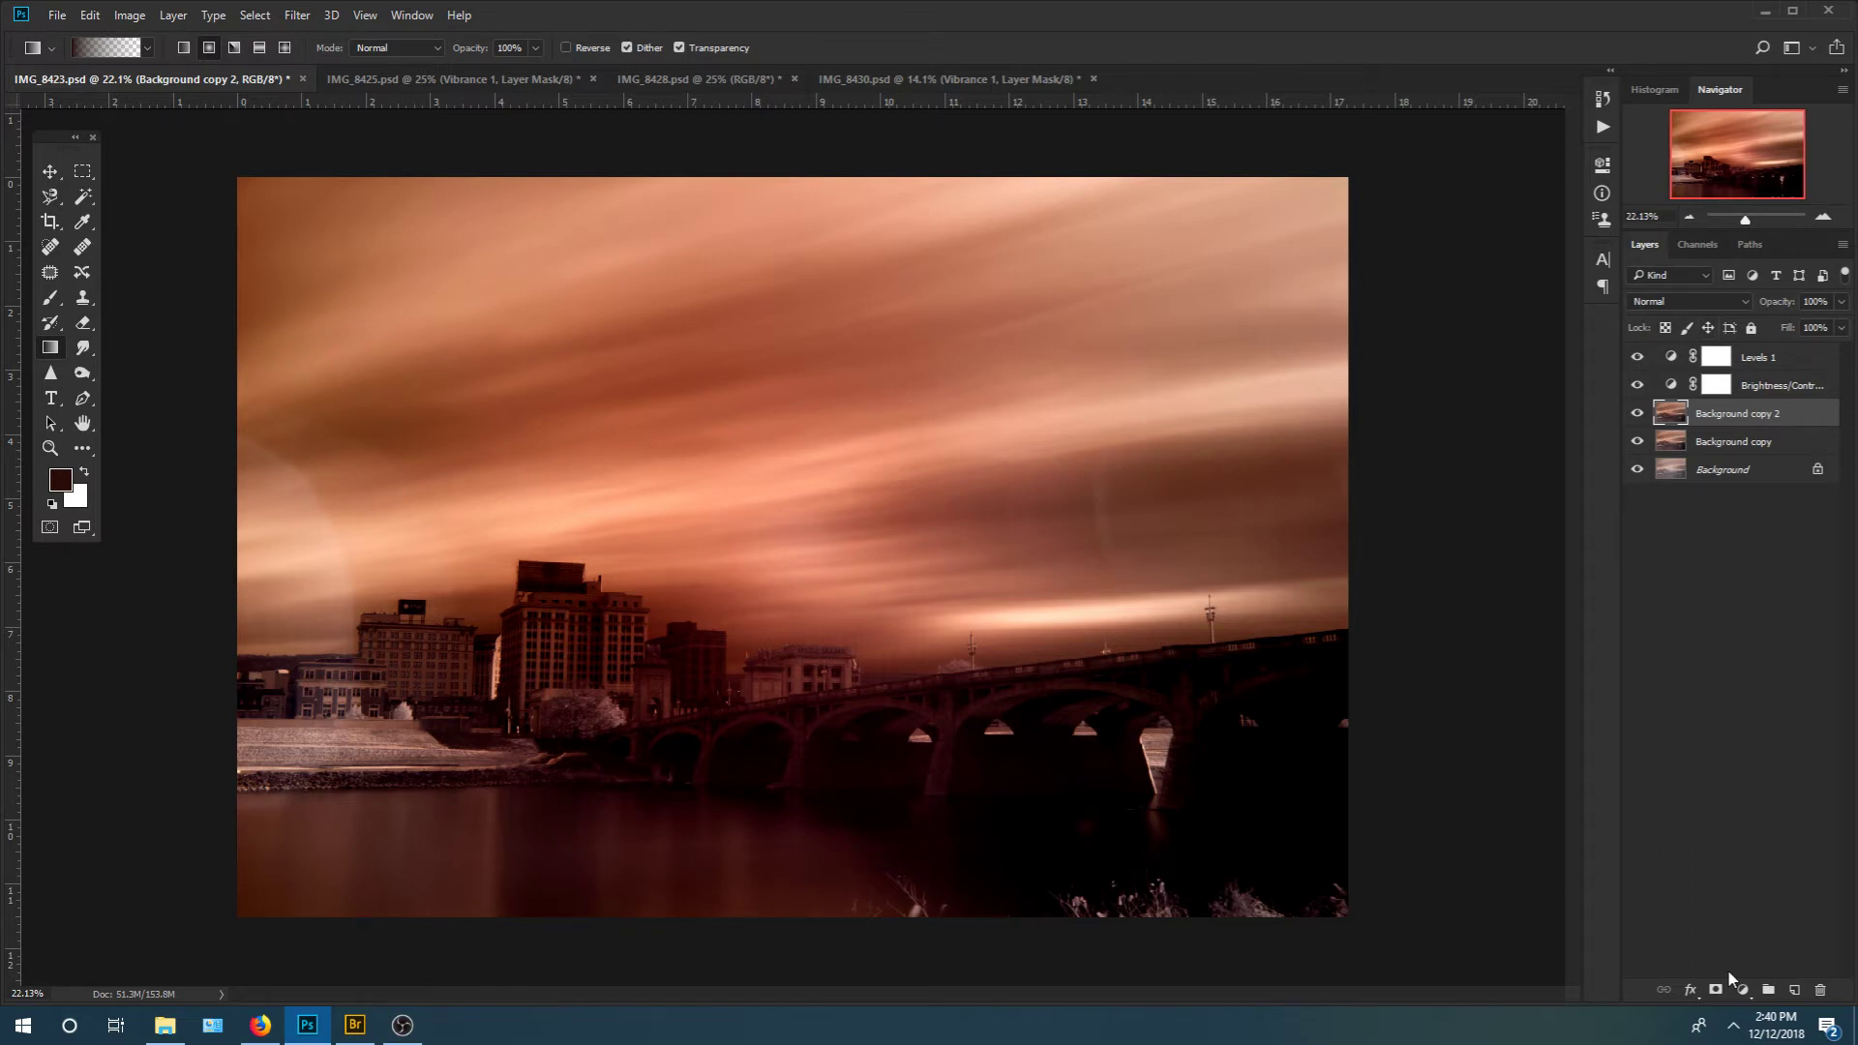
Add a Curves adjustment above Background copy 2 and brighten the image with a raised upper point and a lower point at input 75, output 87
{"action": "left_click", "coordinate": [1741, 988]}
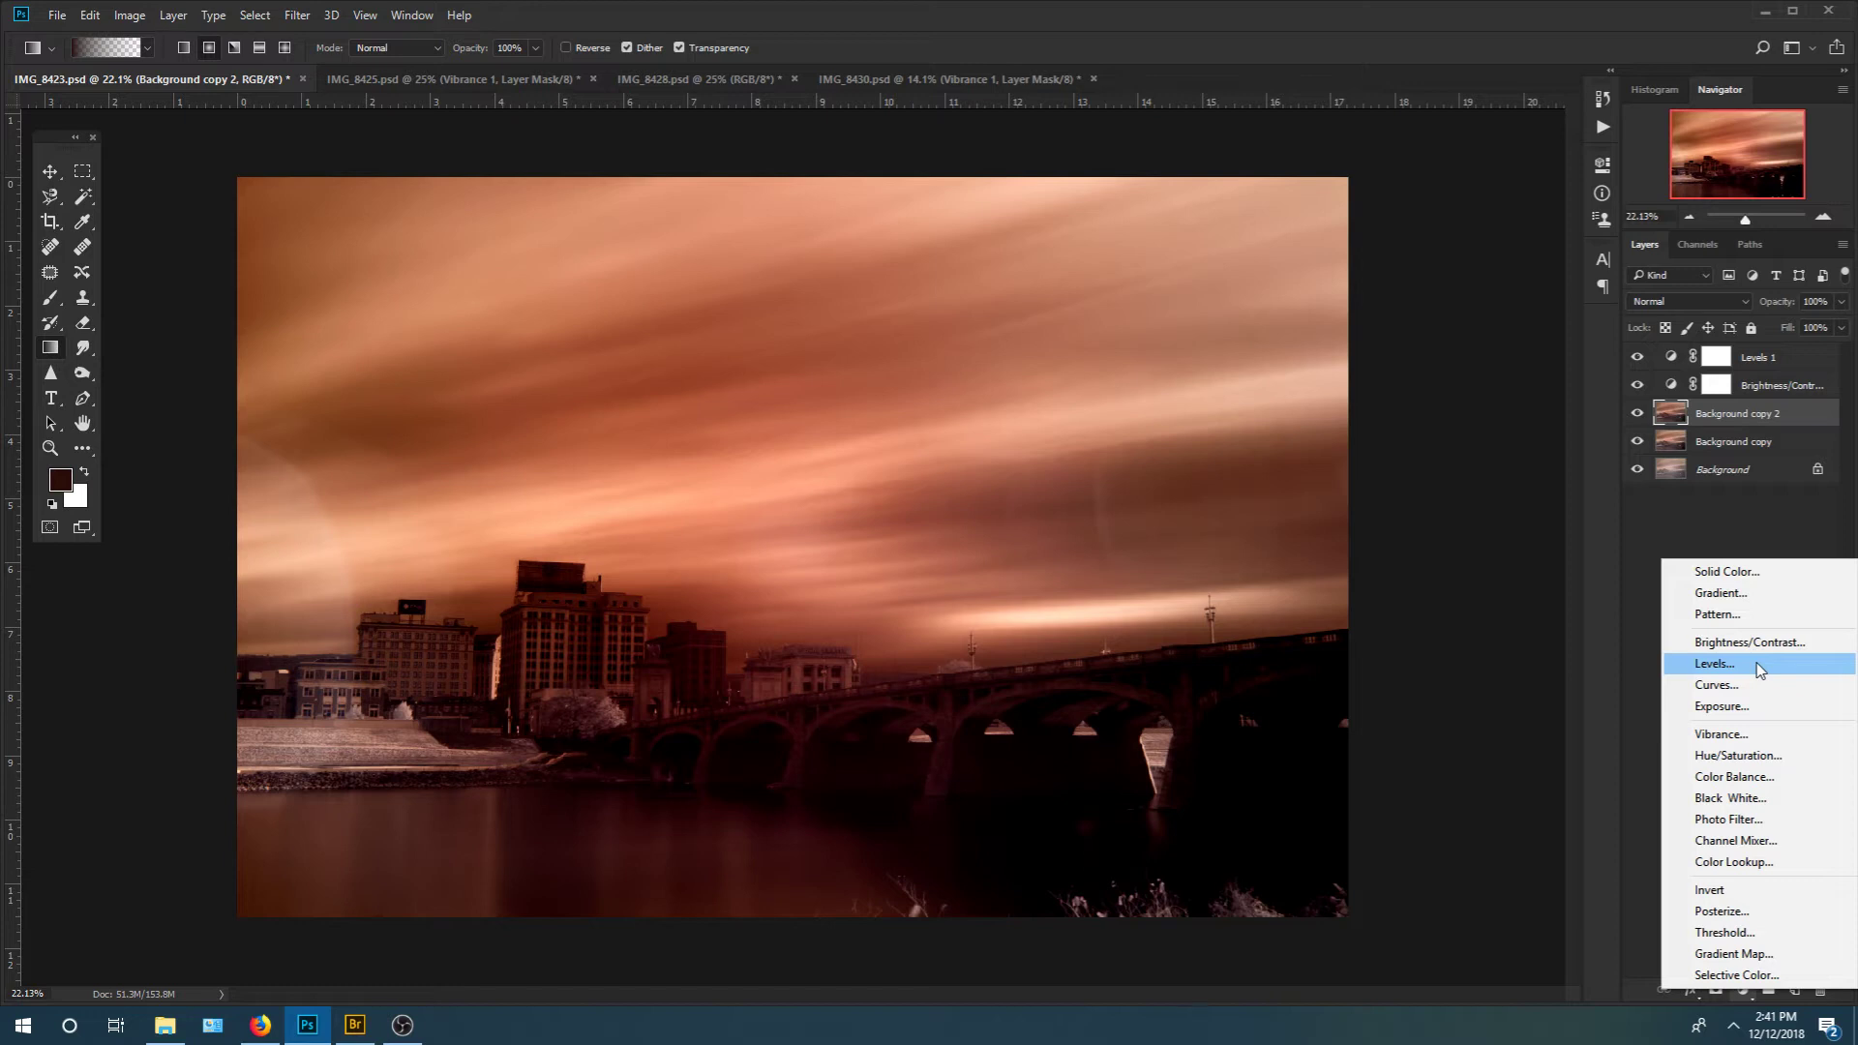
{"action": "left_click", "coordinate": [1753, 684]}
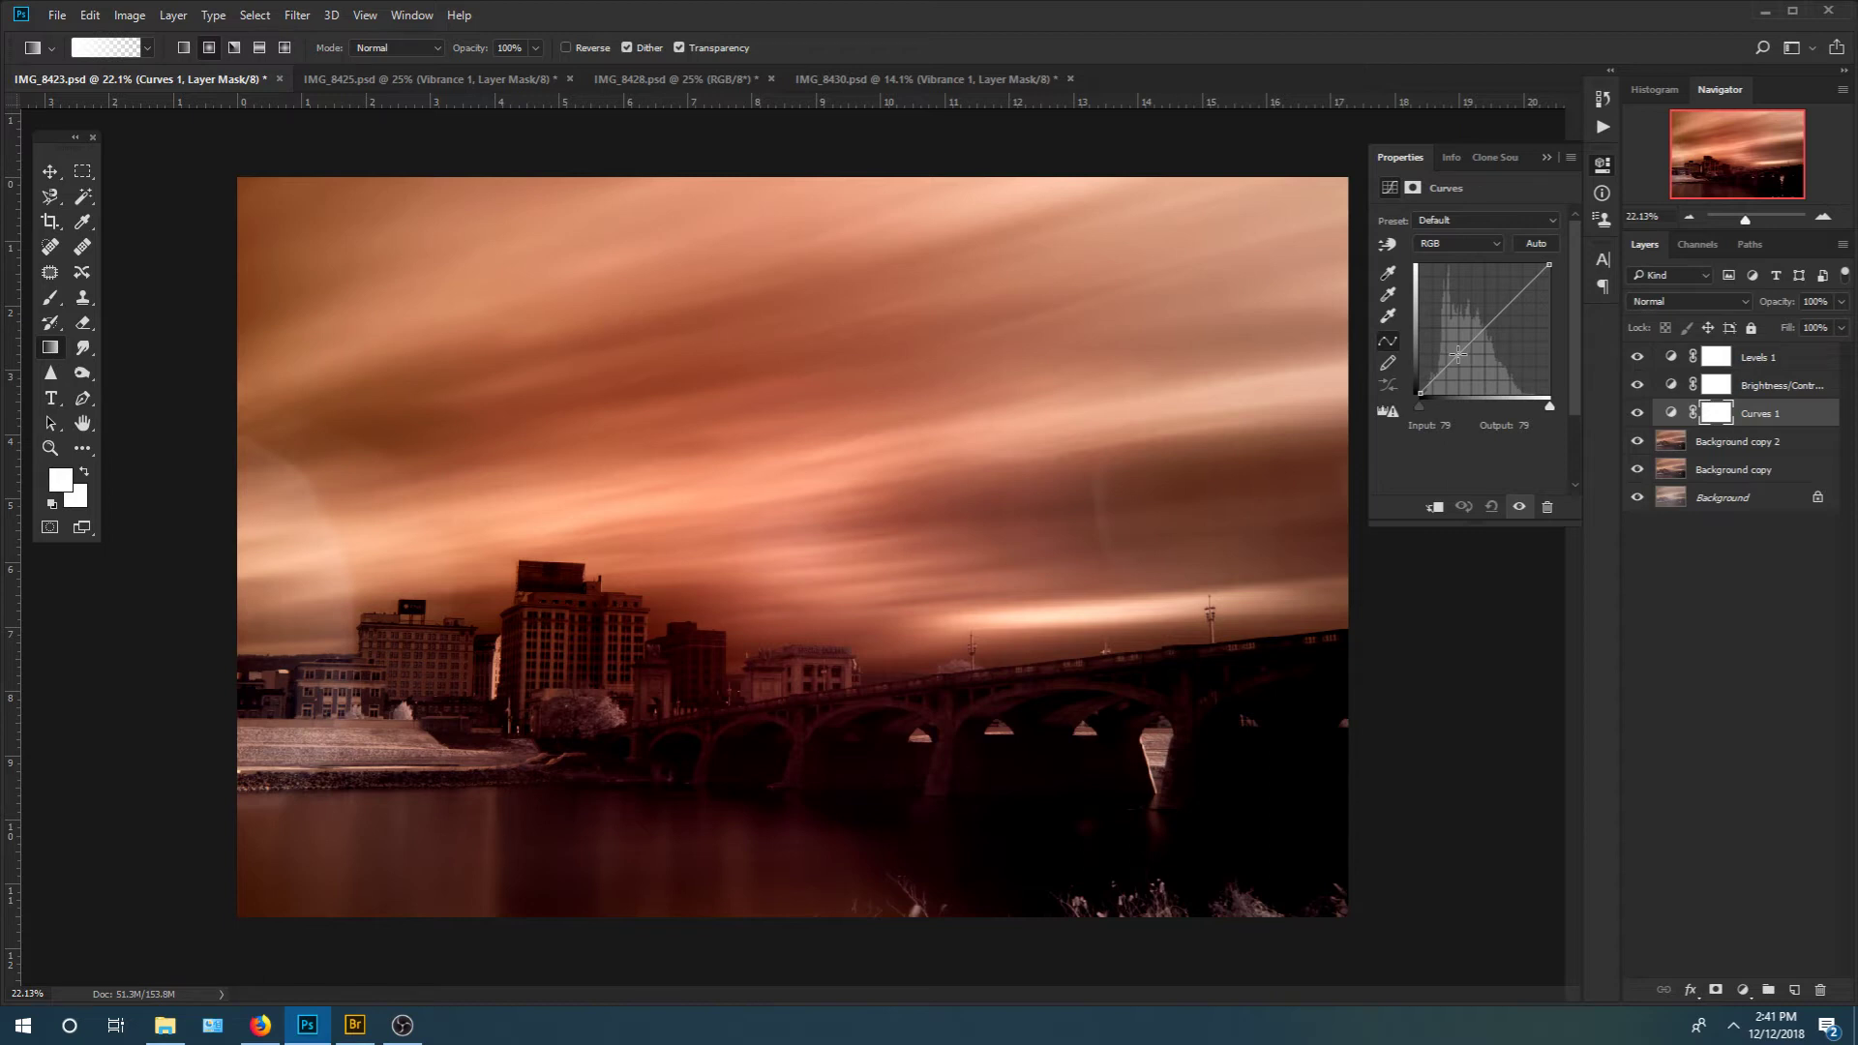
{"action": "left_click_drag", "start_coordinate": [1459, 354], "coordinate": [1457, 348]}
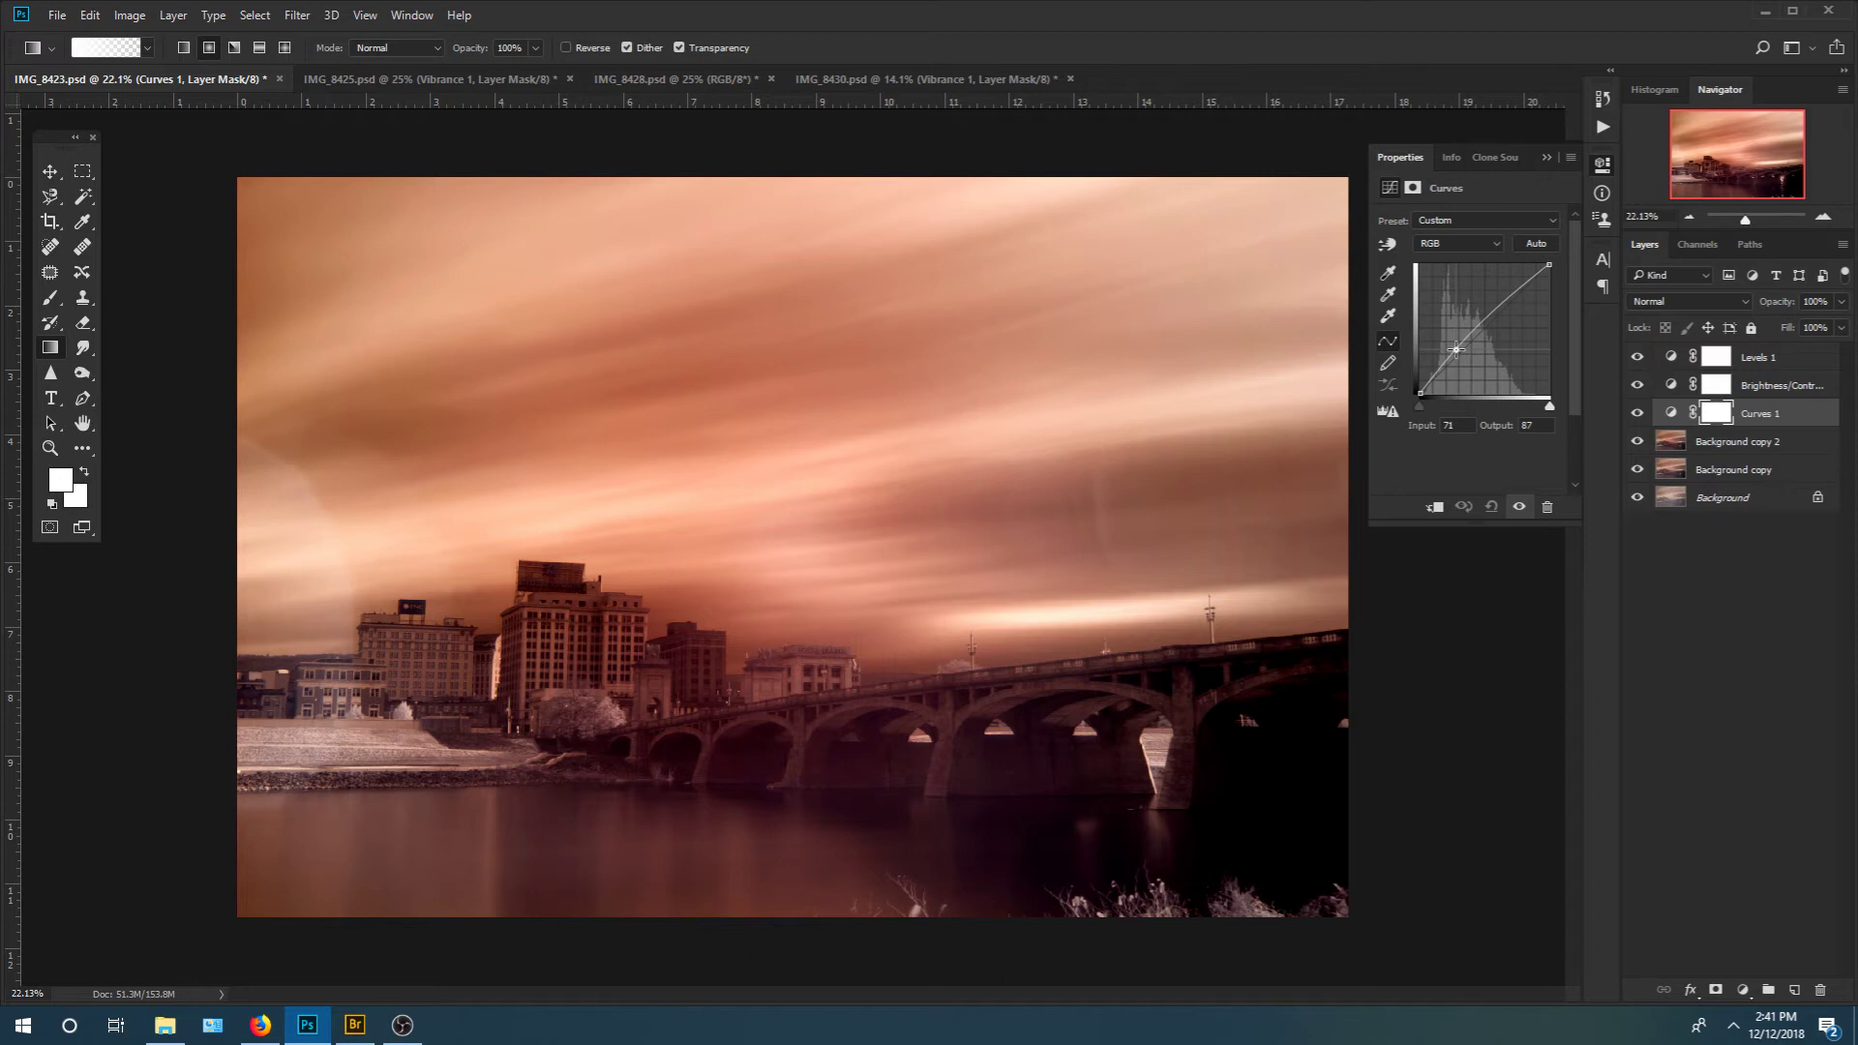
{"action": "left_click_drag", "start_coordinate": [1456, 348], "coordinate": [1456, 344]}
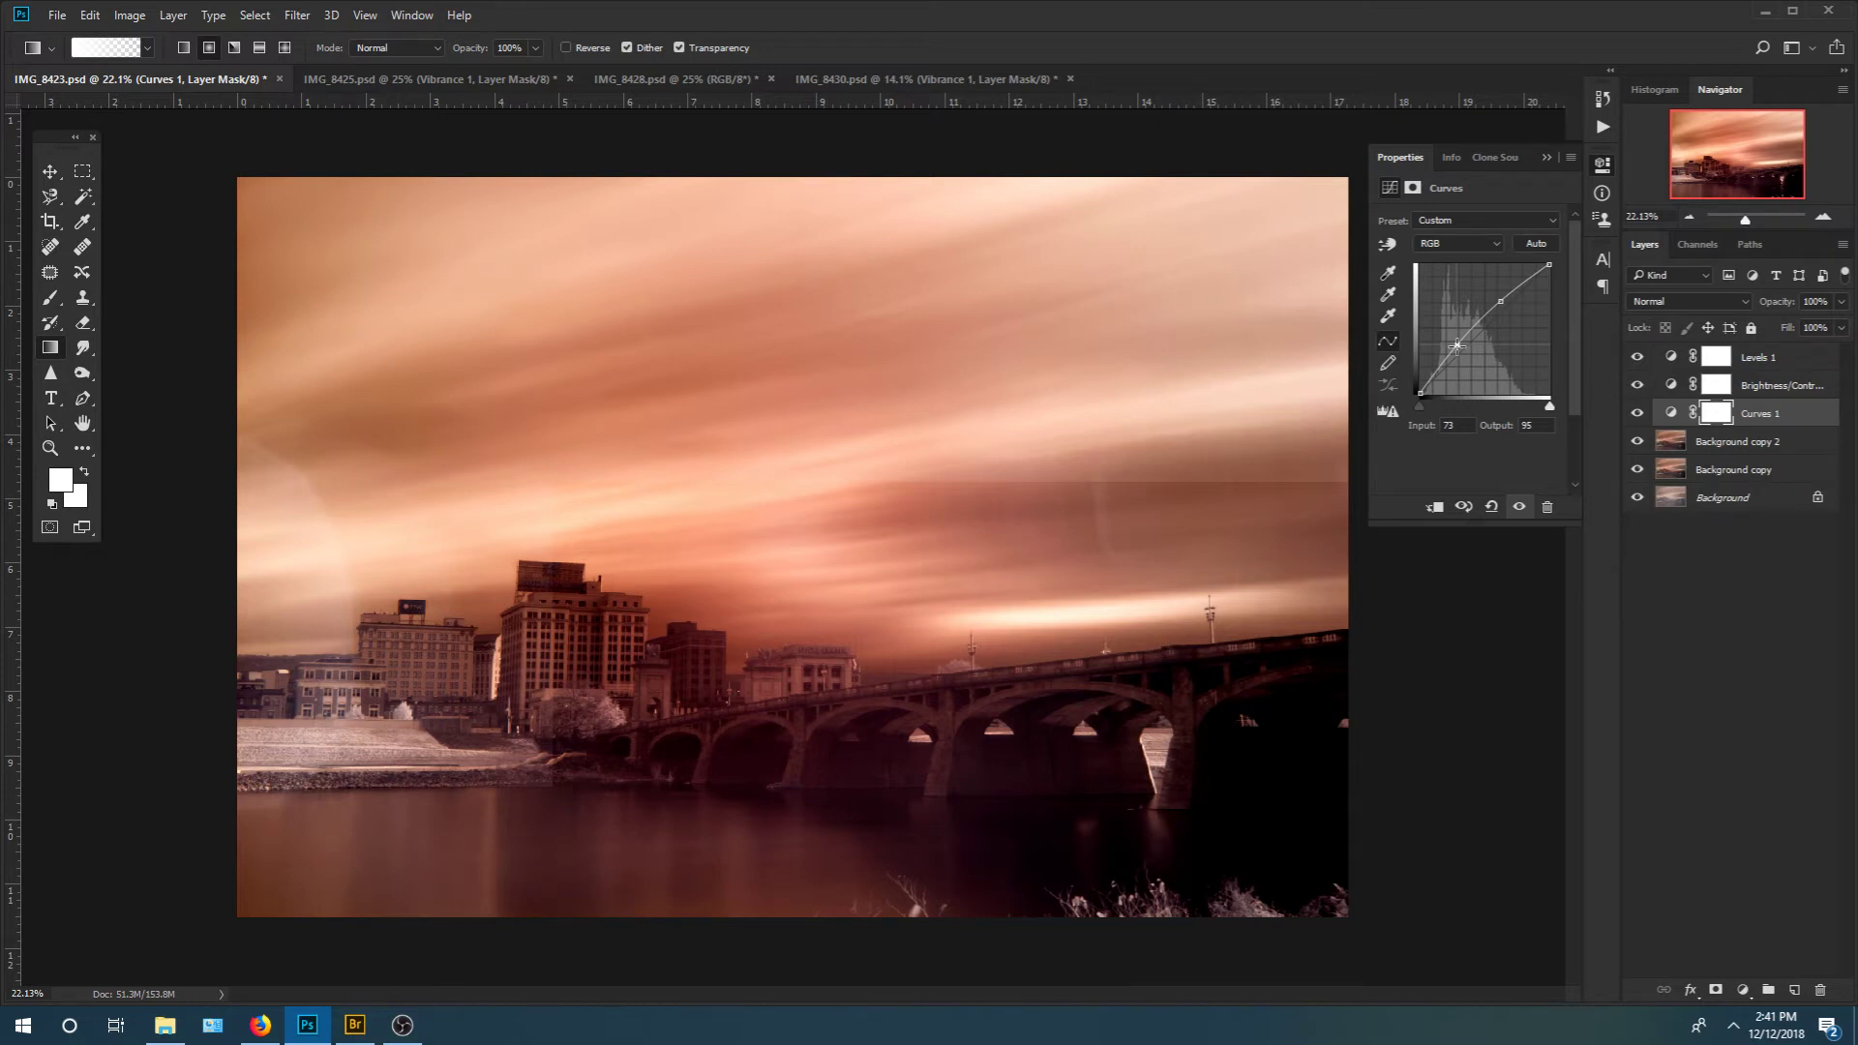
{"action": "left_click_drag", "start_coordinate": [1457, 345], "coordinate": [1458, 349]}
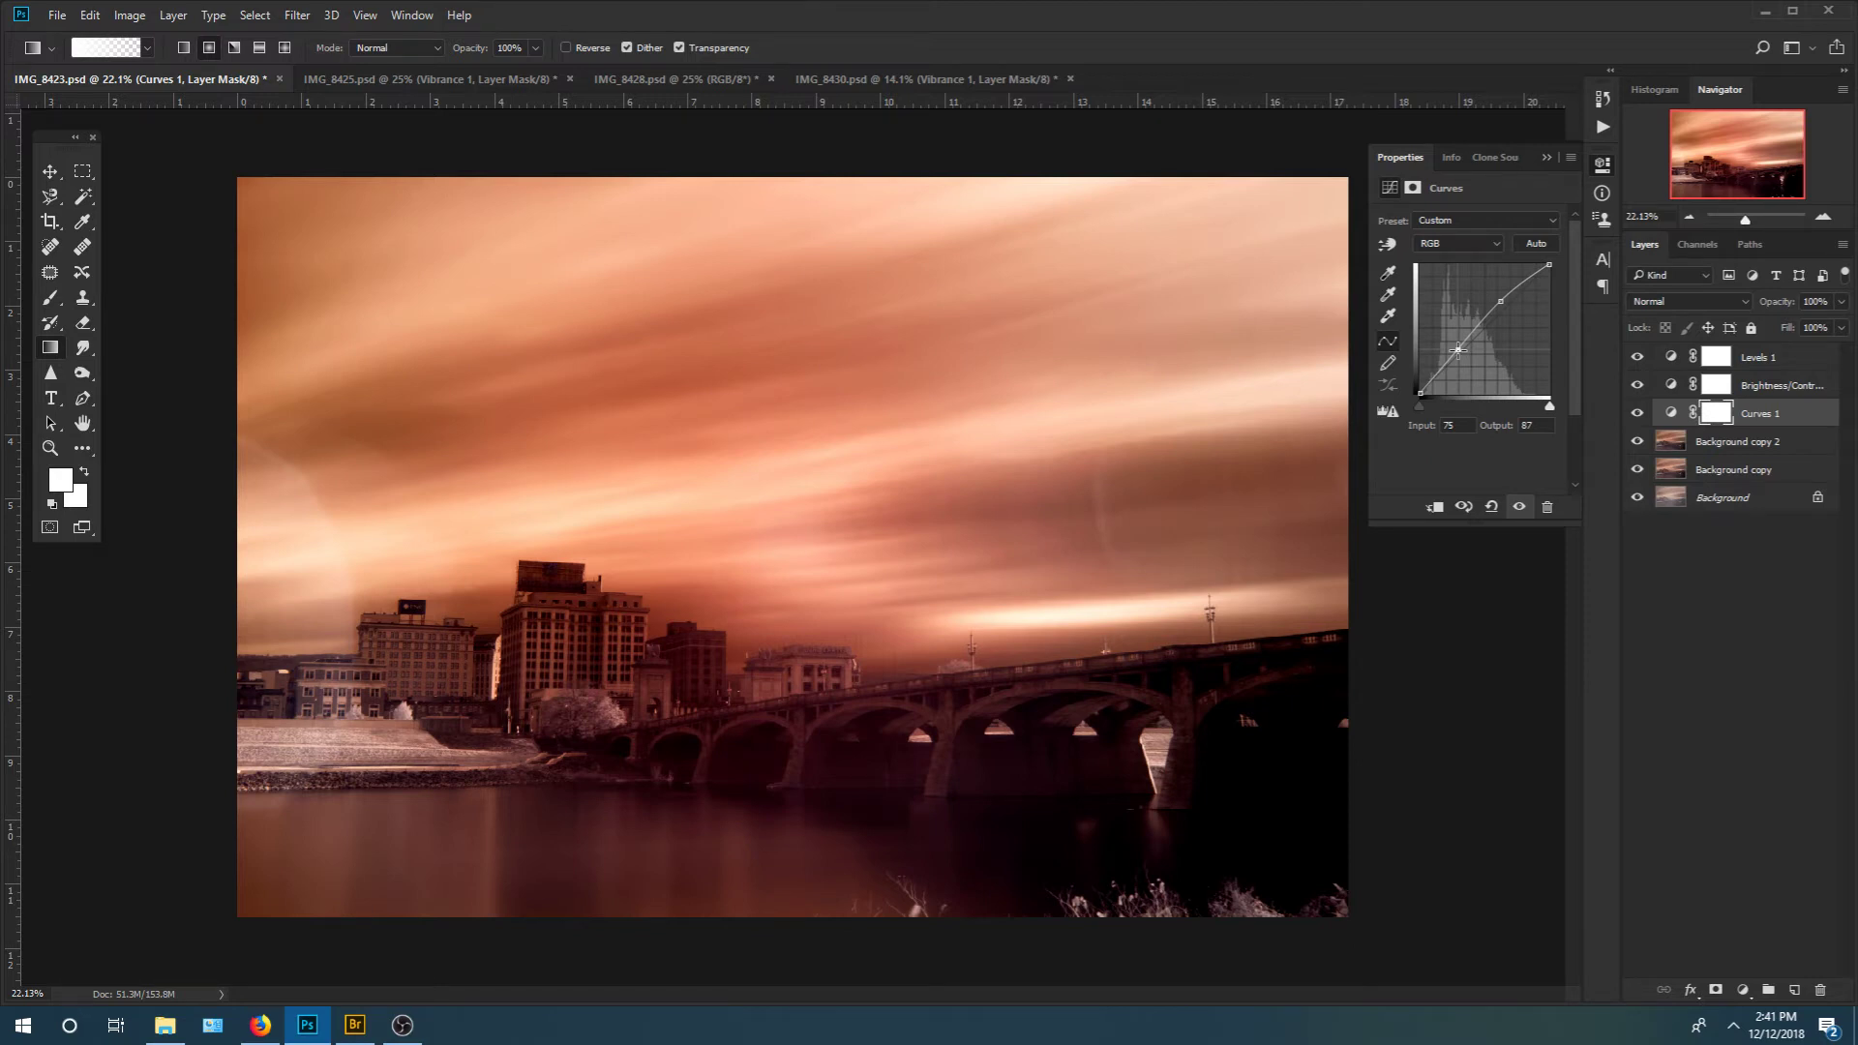
Replace the Curves adjustment with a Levels adjustment above Background copy 2 and set its white input level to 204
{"action": "left_click", "coordinate": [1547, 507]}
{"action": "left_click", "coordinate": [1743, 990]}
{"action": "left_click", "coordinate": [1705, 673]}
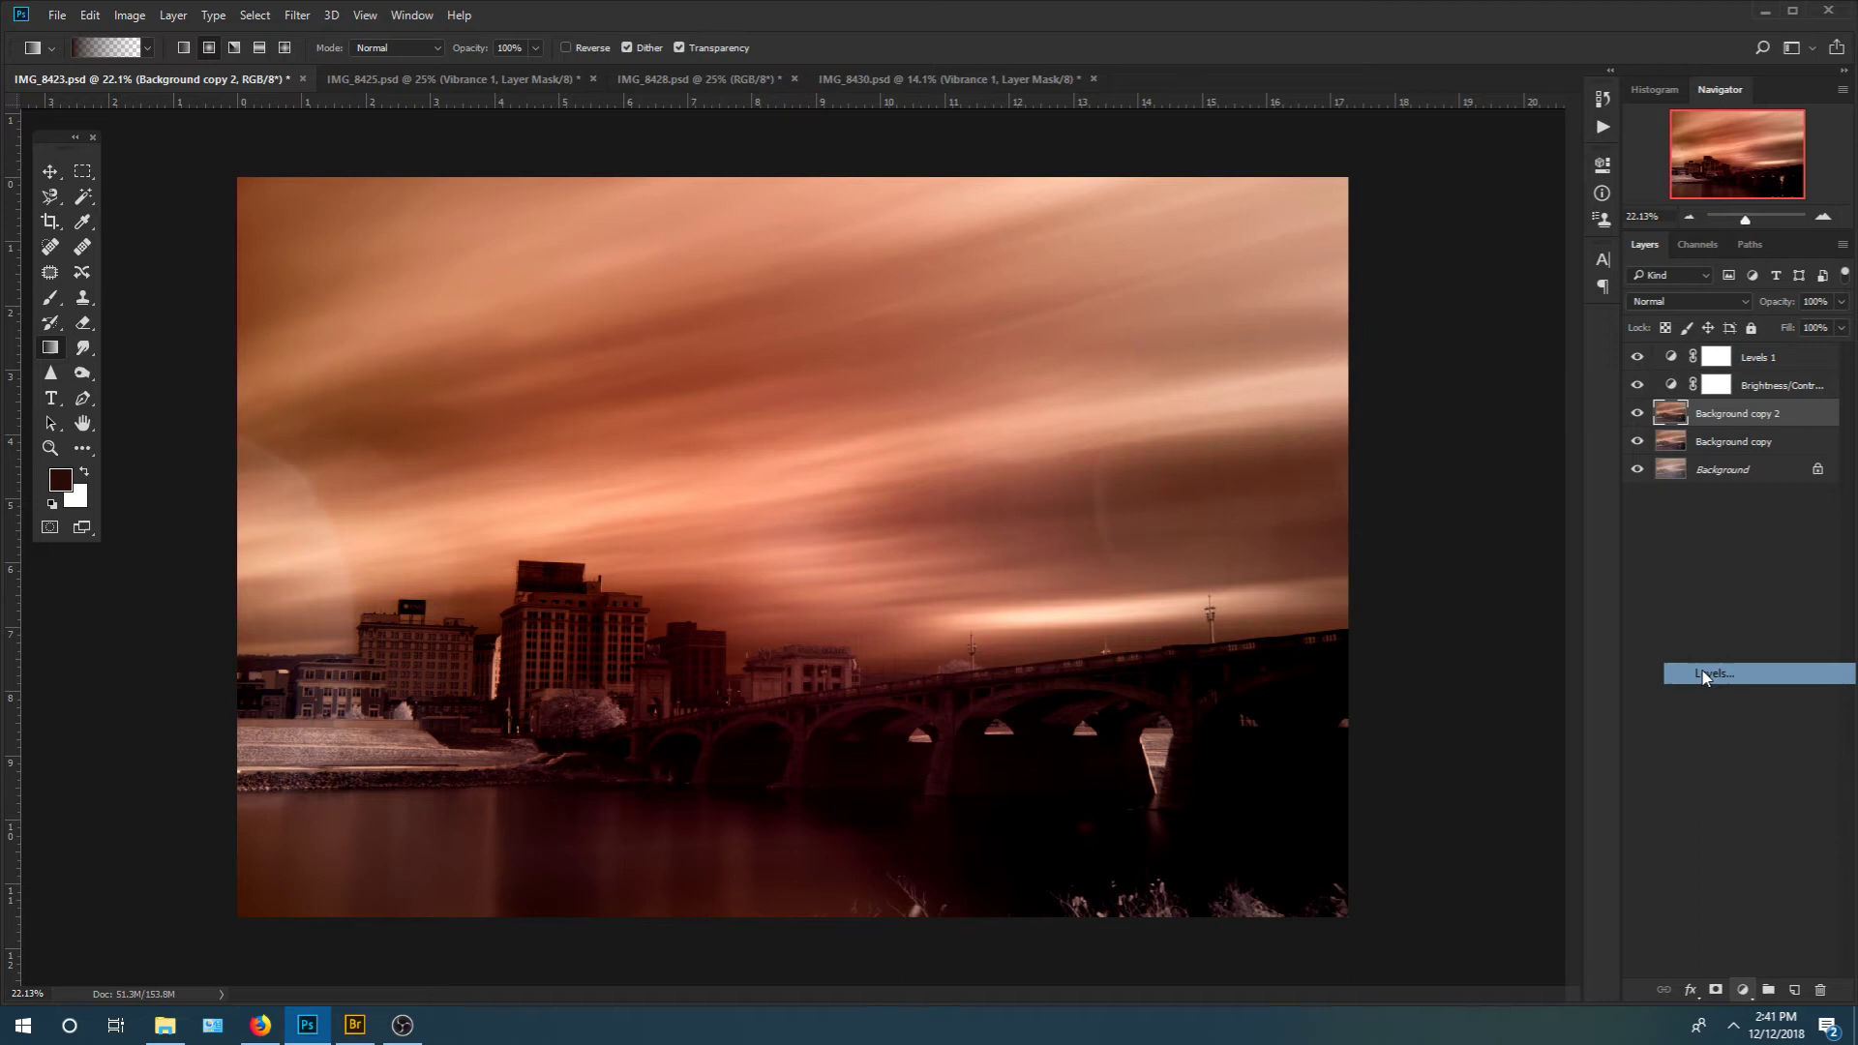
{"action": "left_click_drag", "start_coordinate": [1555, 356], "coordinate": [1549, 360]}
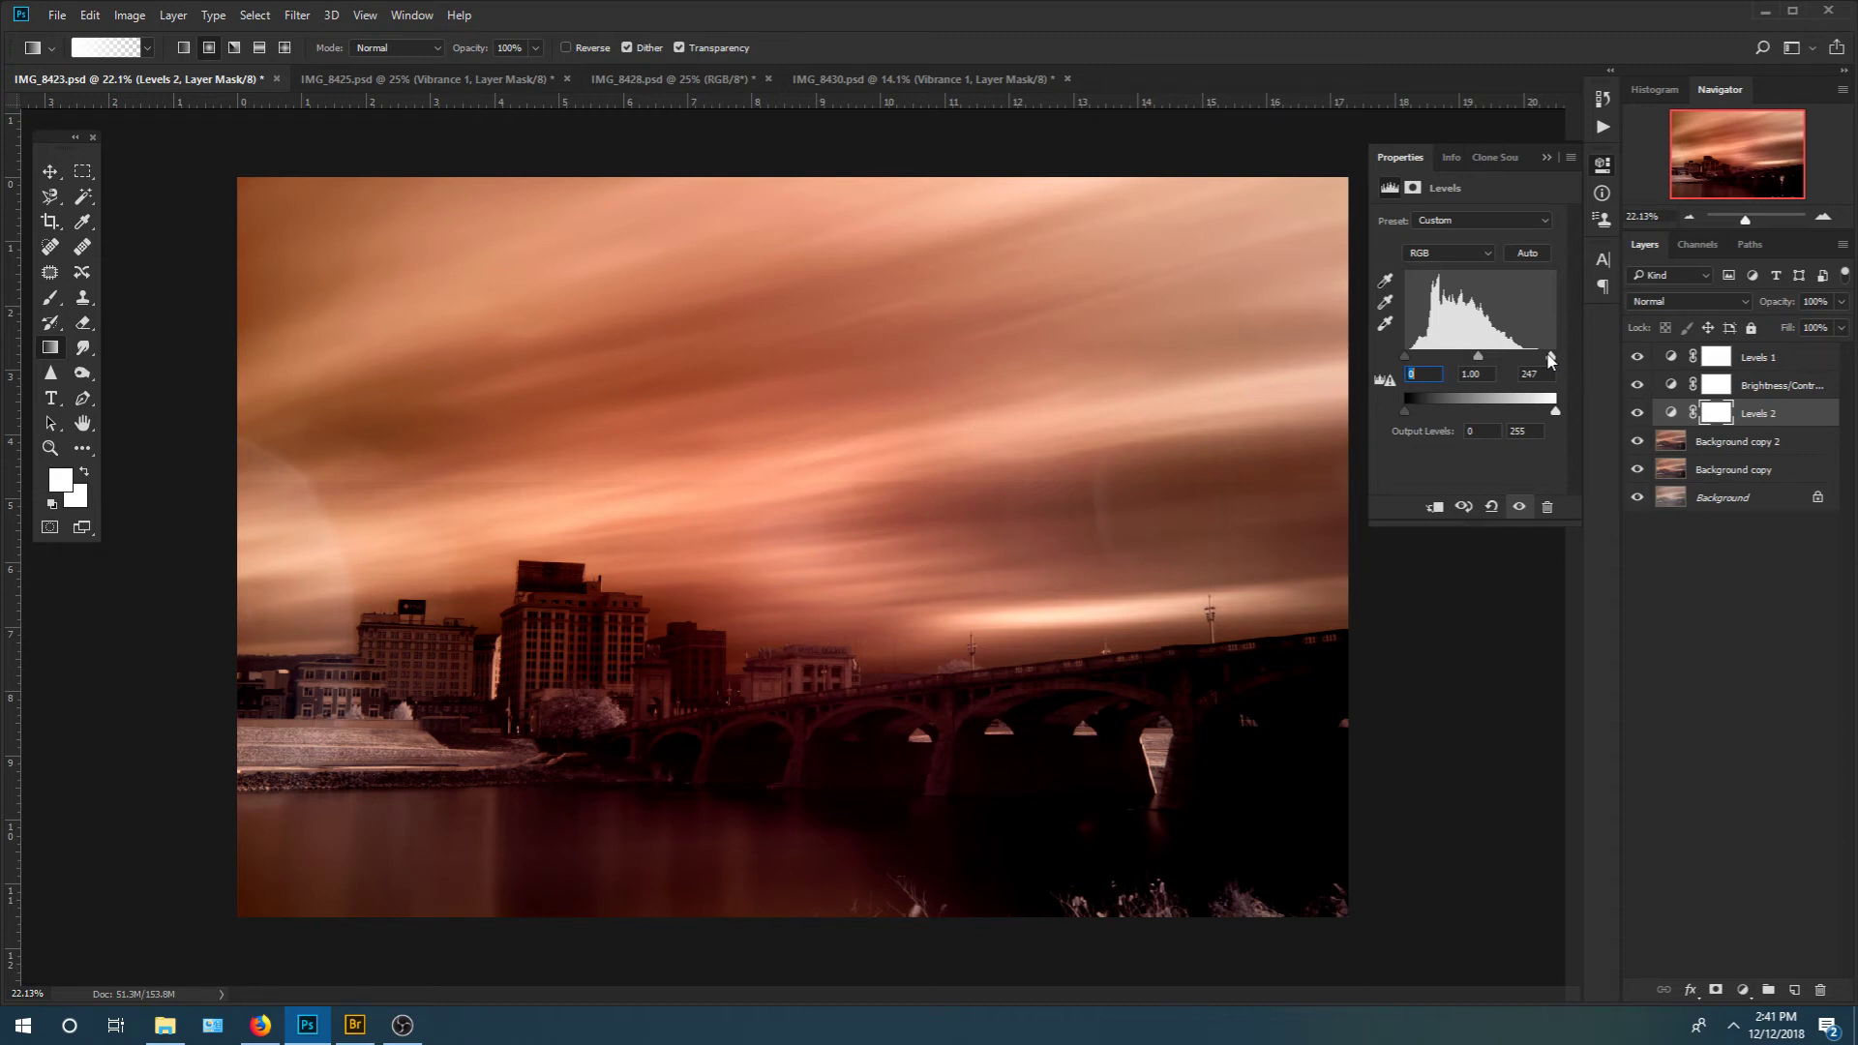
{"action": "left_click_drag", "start_coordinate": [1548, 358], "coordinate": [1525, 358]}
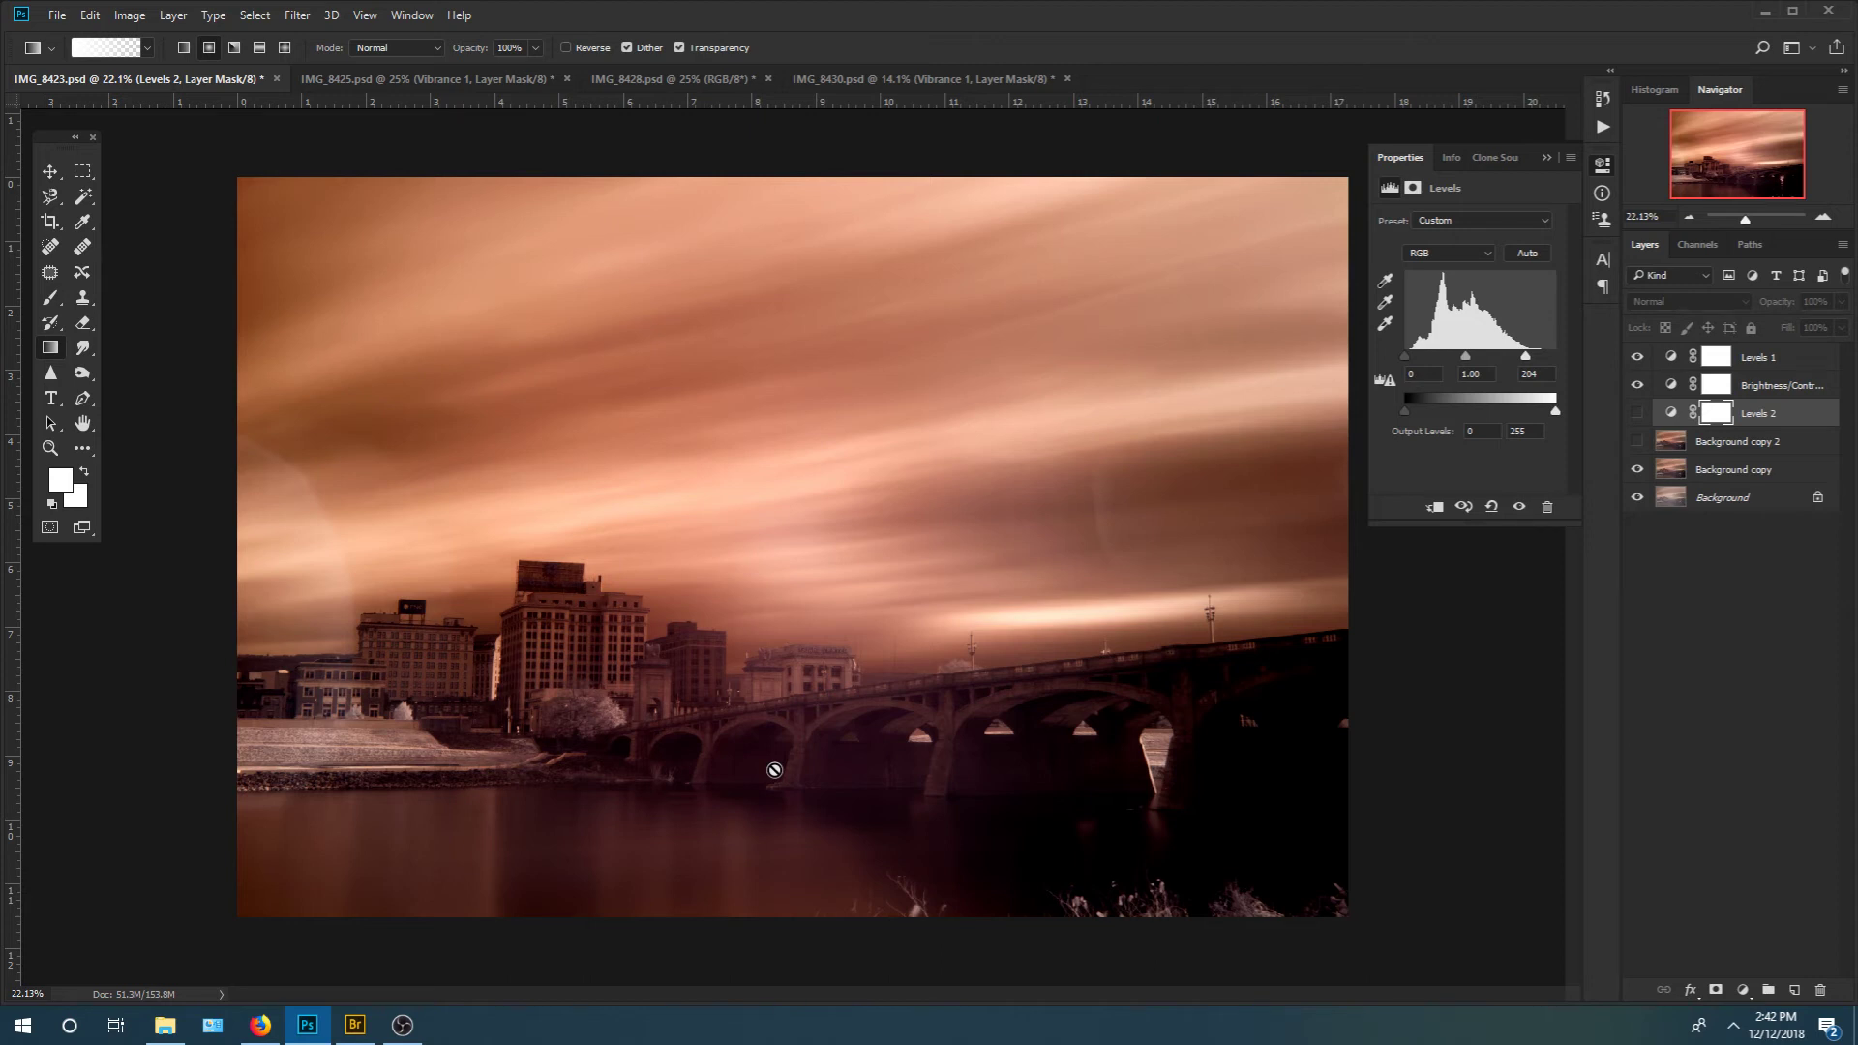
Examine the central sky, buildings and bridge at magnifications up to 100% for traces of the hot spot with the correction layers hidden
{"action": "left_click", "coordinate": [1823, 219]}
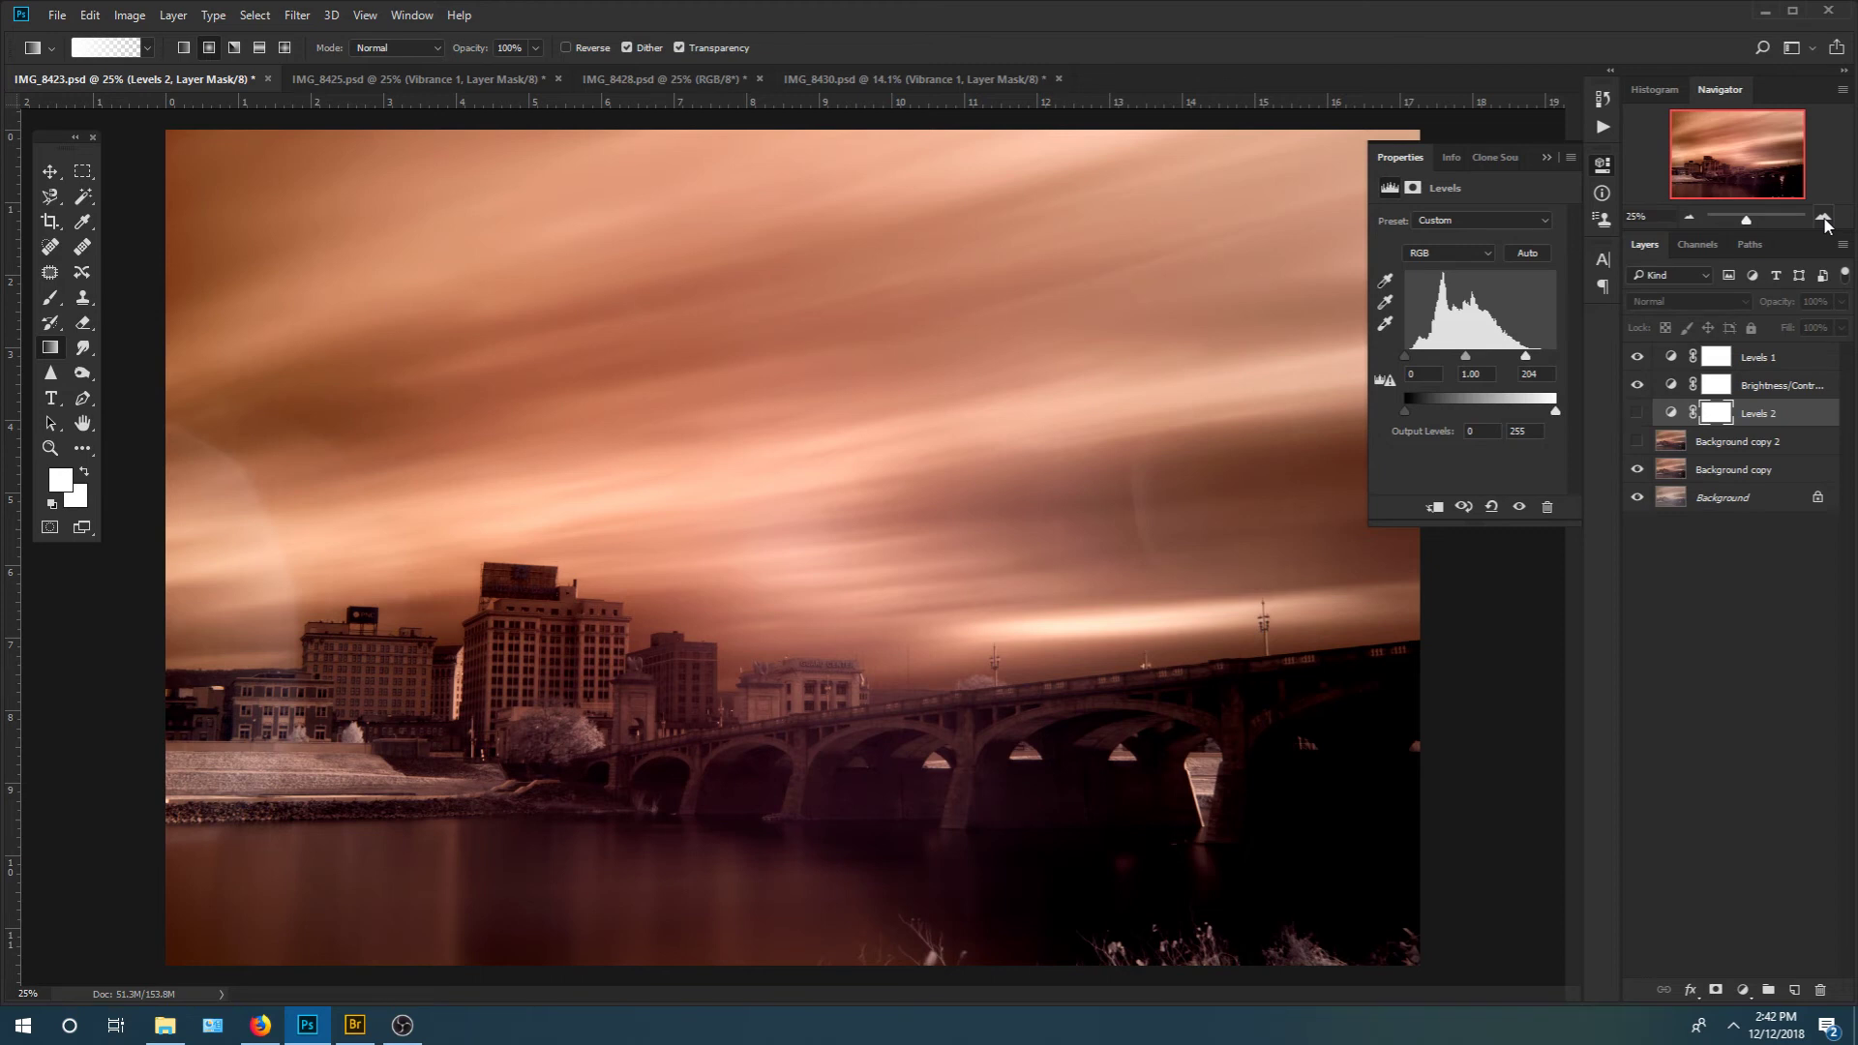
{"action": "left_click", "coordinate": [1823, 218]}
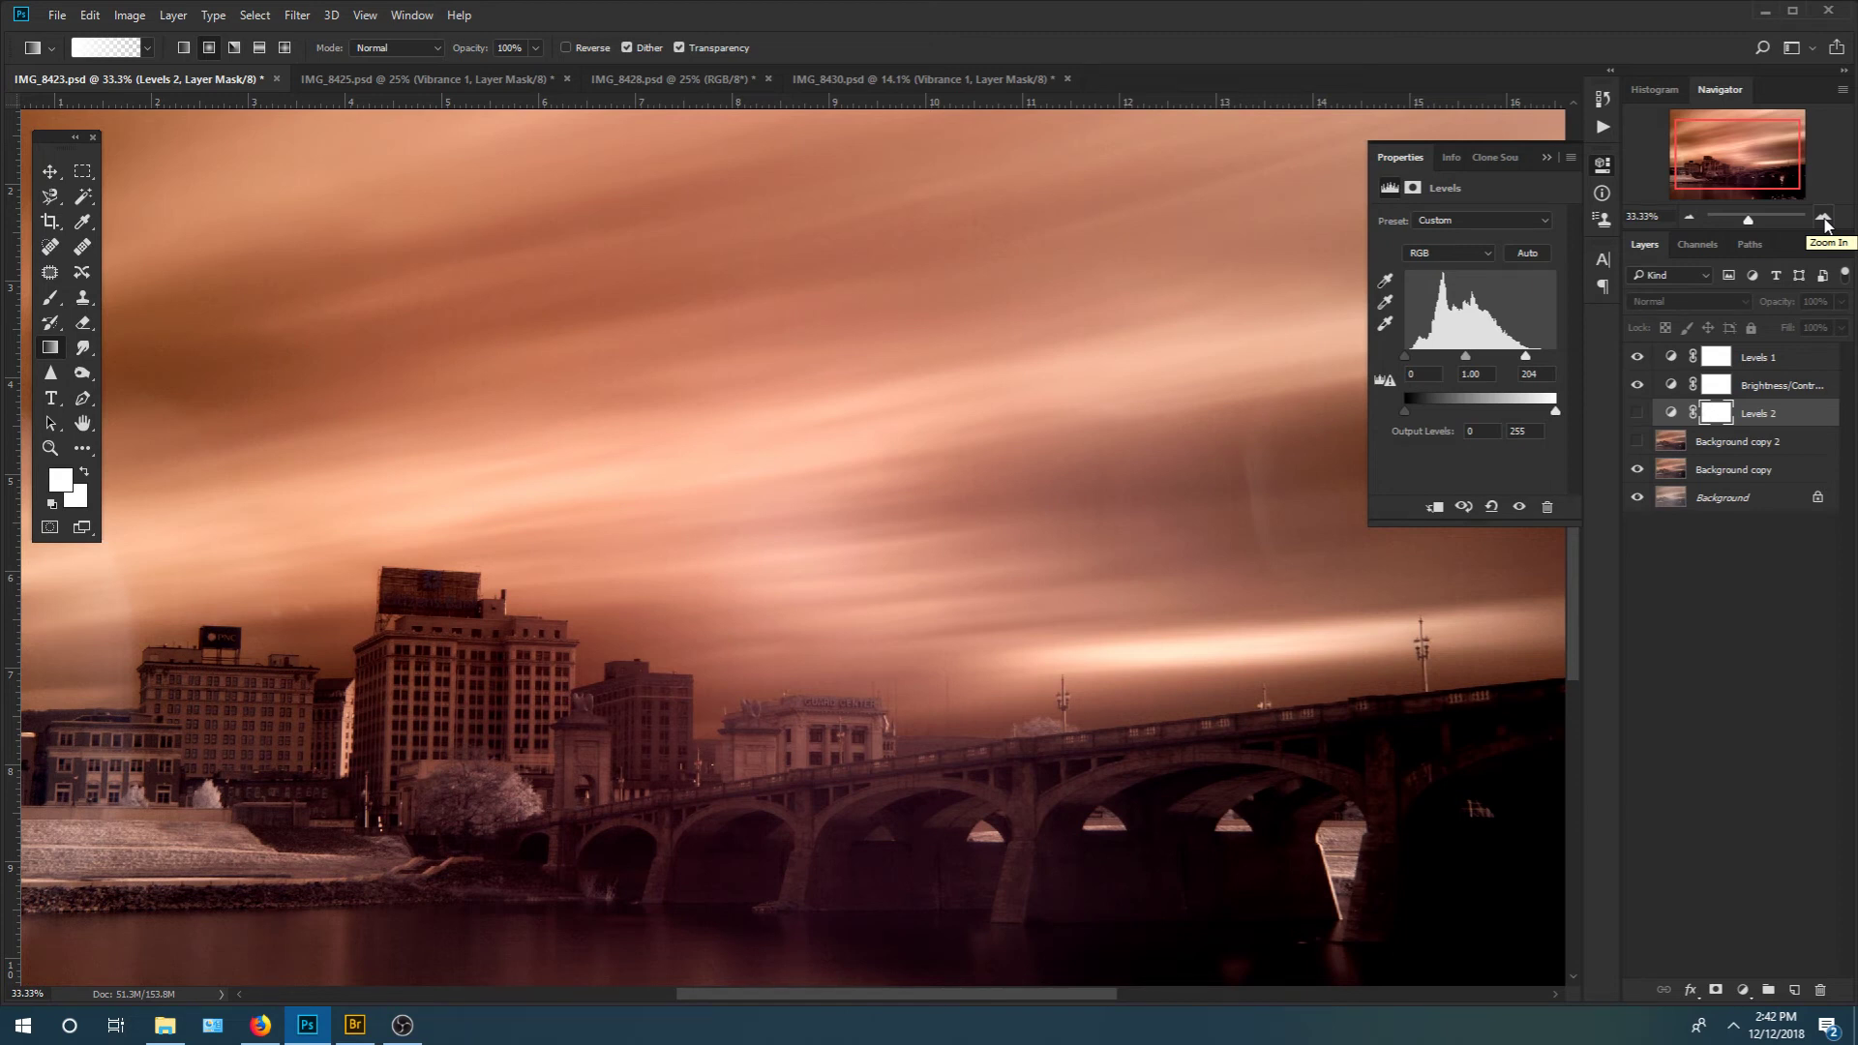
{"action": "key", "text": "ctrl+minus"}
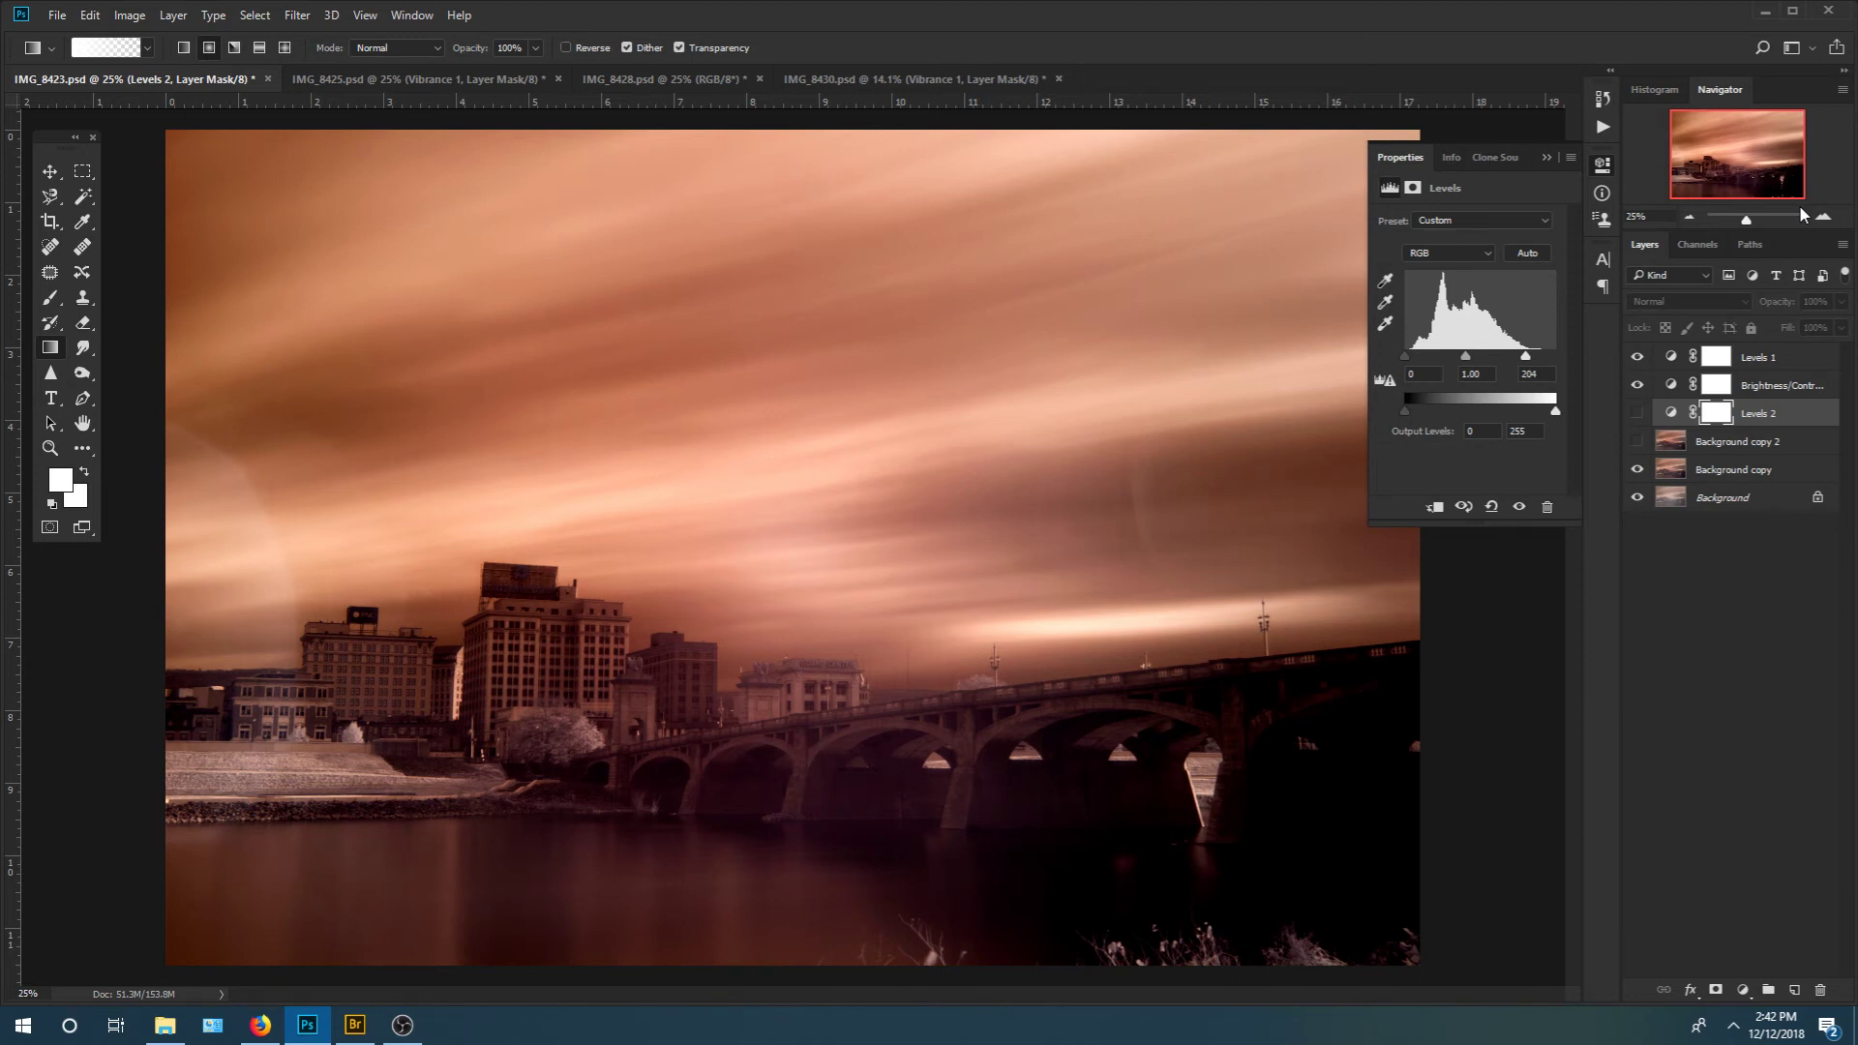
{"action": "key", "text": "ctrl+plus"}
{"action": "key", "text": "ctrl+plus"}
{"action": "key", "text": "ctrl+plus"}
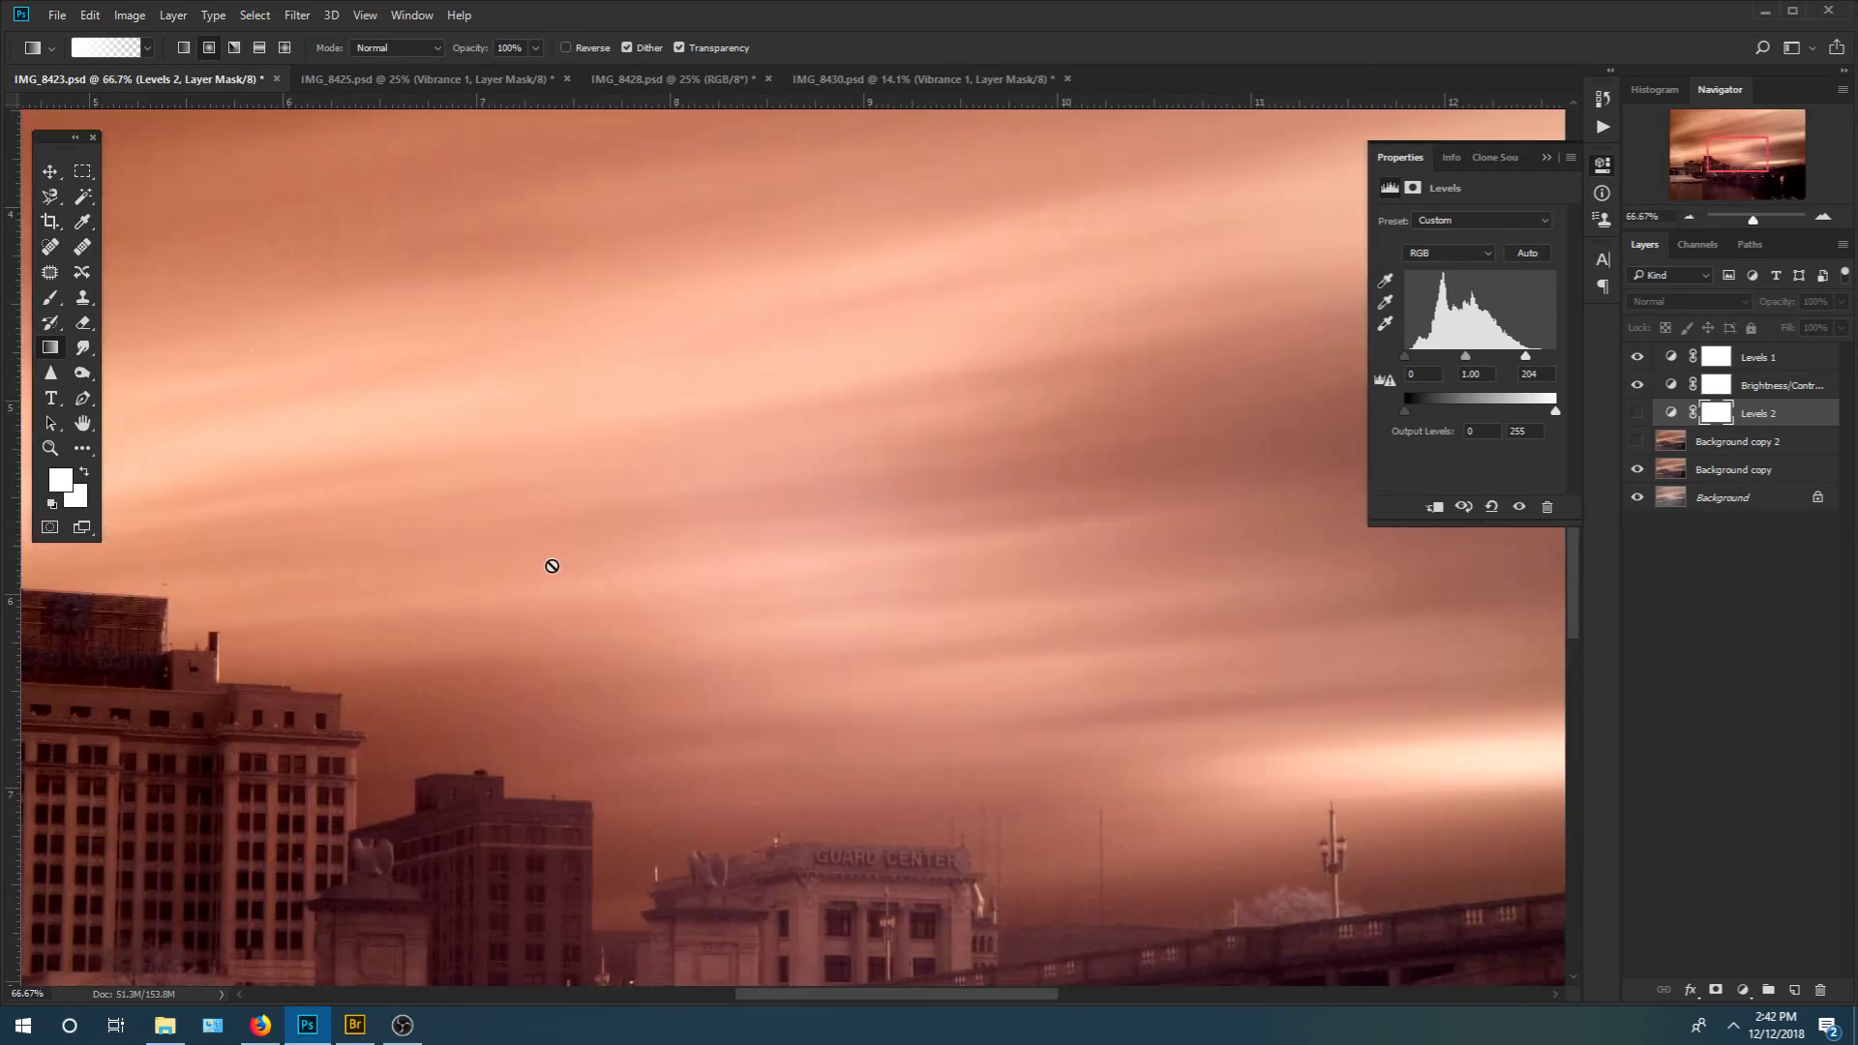
{"action": "scroll", "coordinate": [552, 566], "scroll_direction": "up", "scroll_amount": 3}
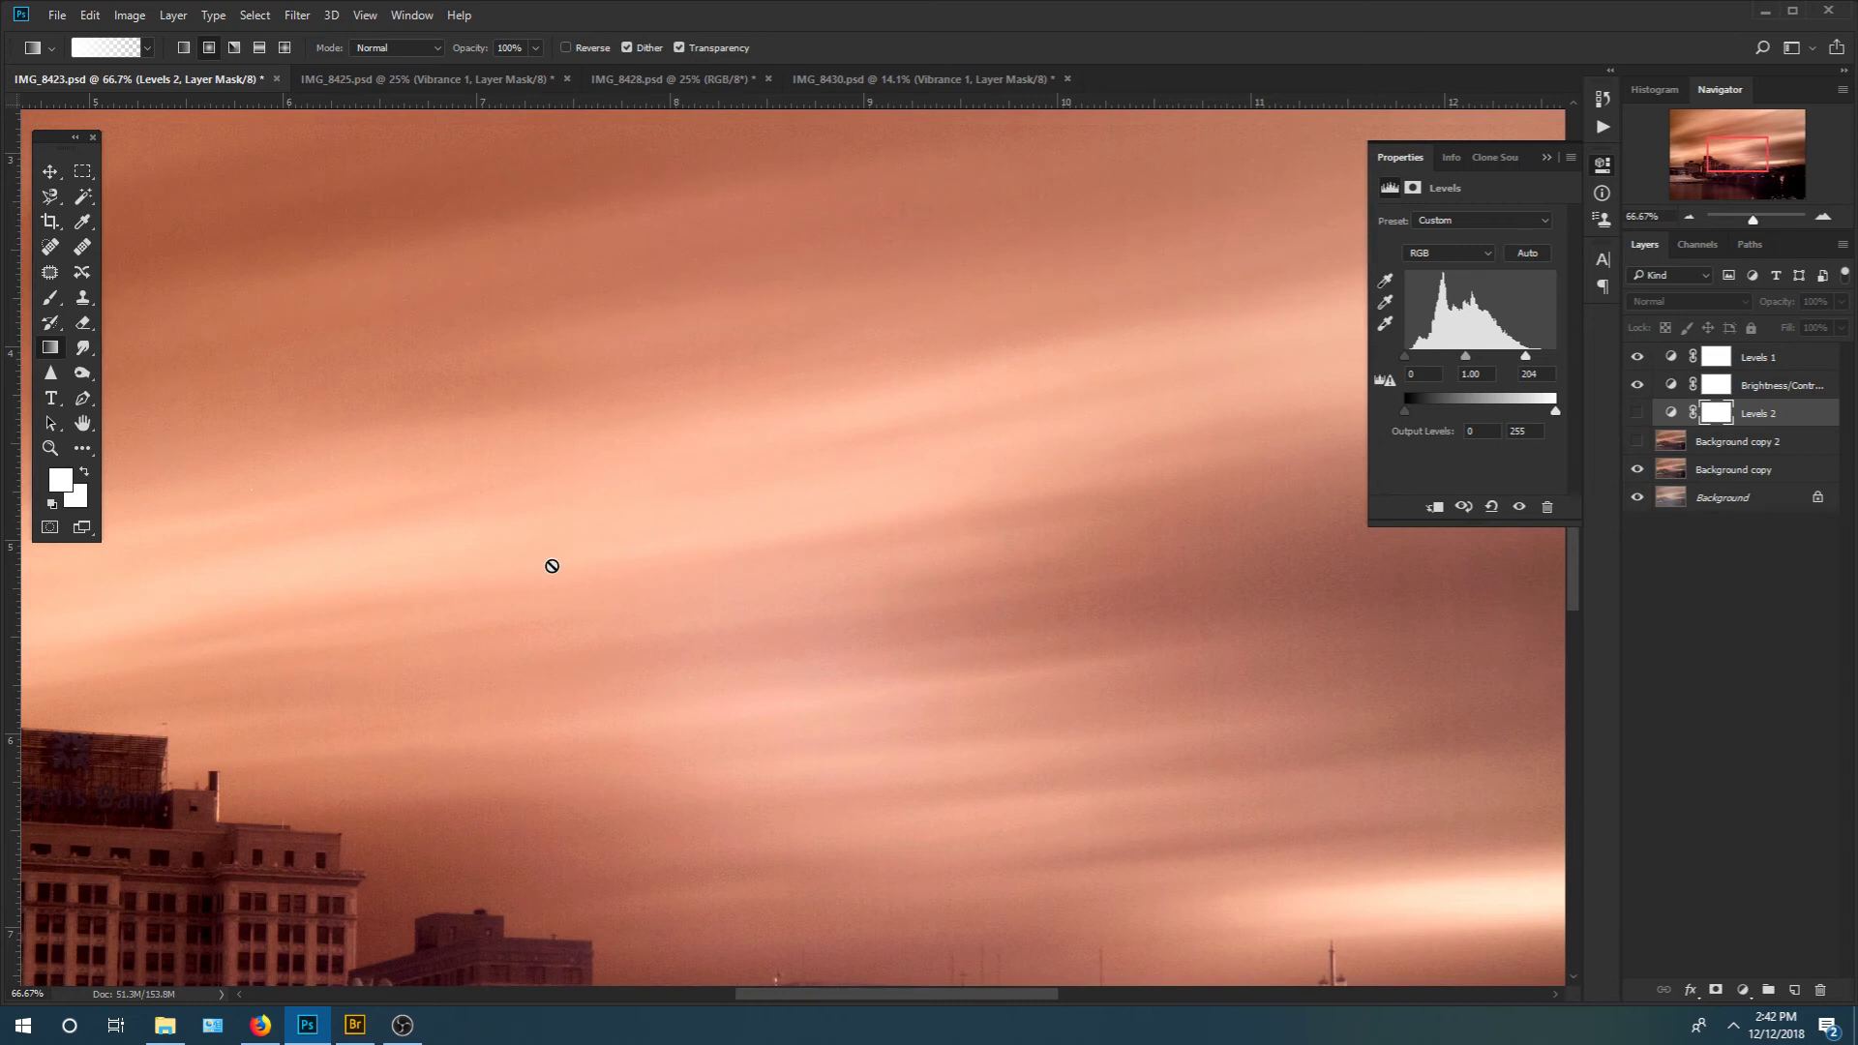
{"action": "scroll", "coordinate": [820, 528], "scroll_direction": "up", "scroll_amount": 3}
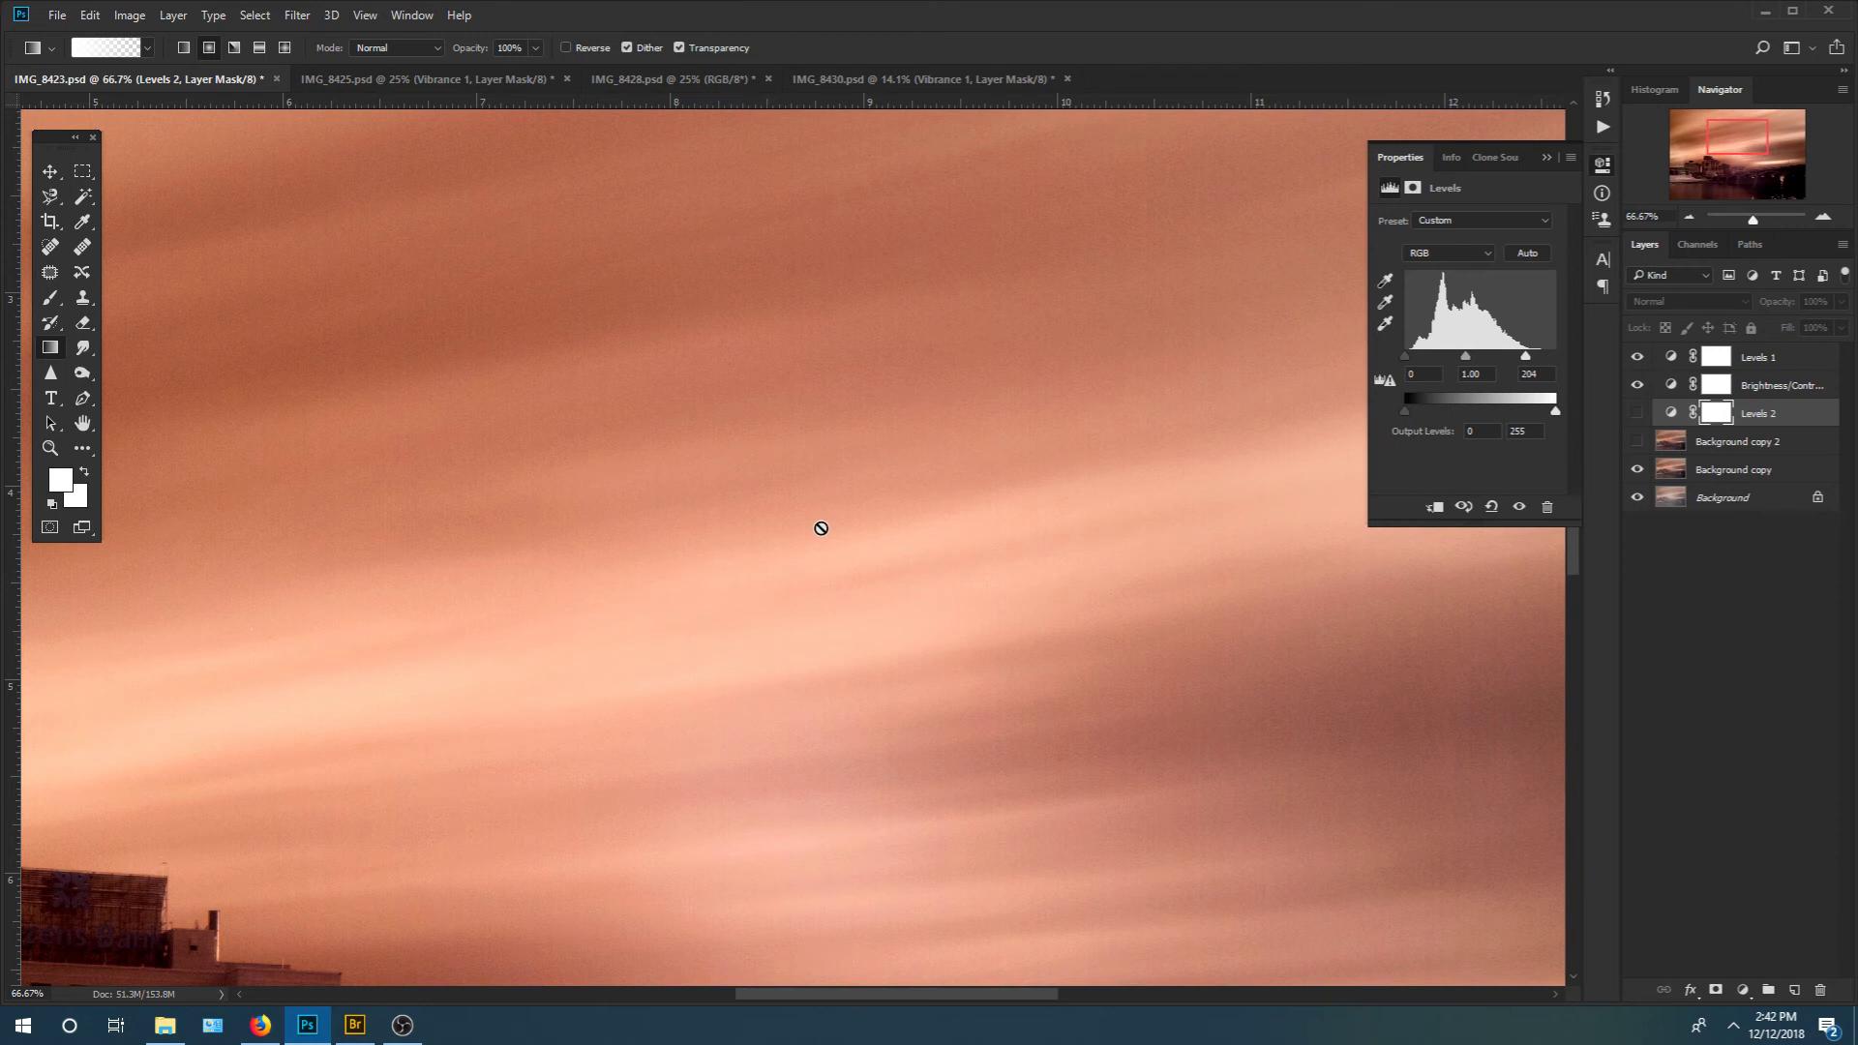
{"action": "scroll", "coordinate": [820, 528], "scroll_direction": "down", "scroll_amount": 5}
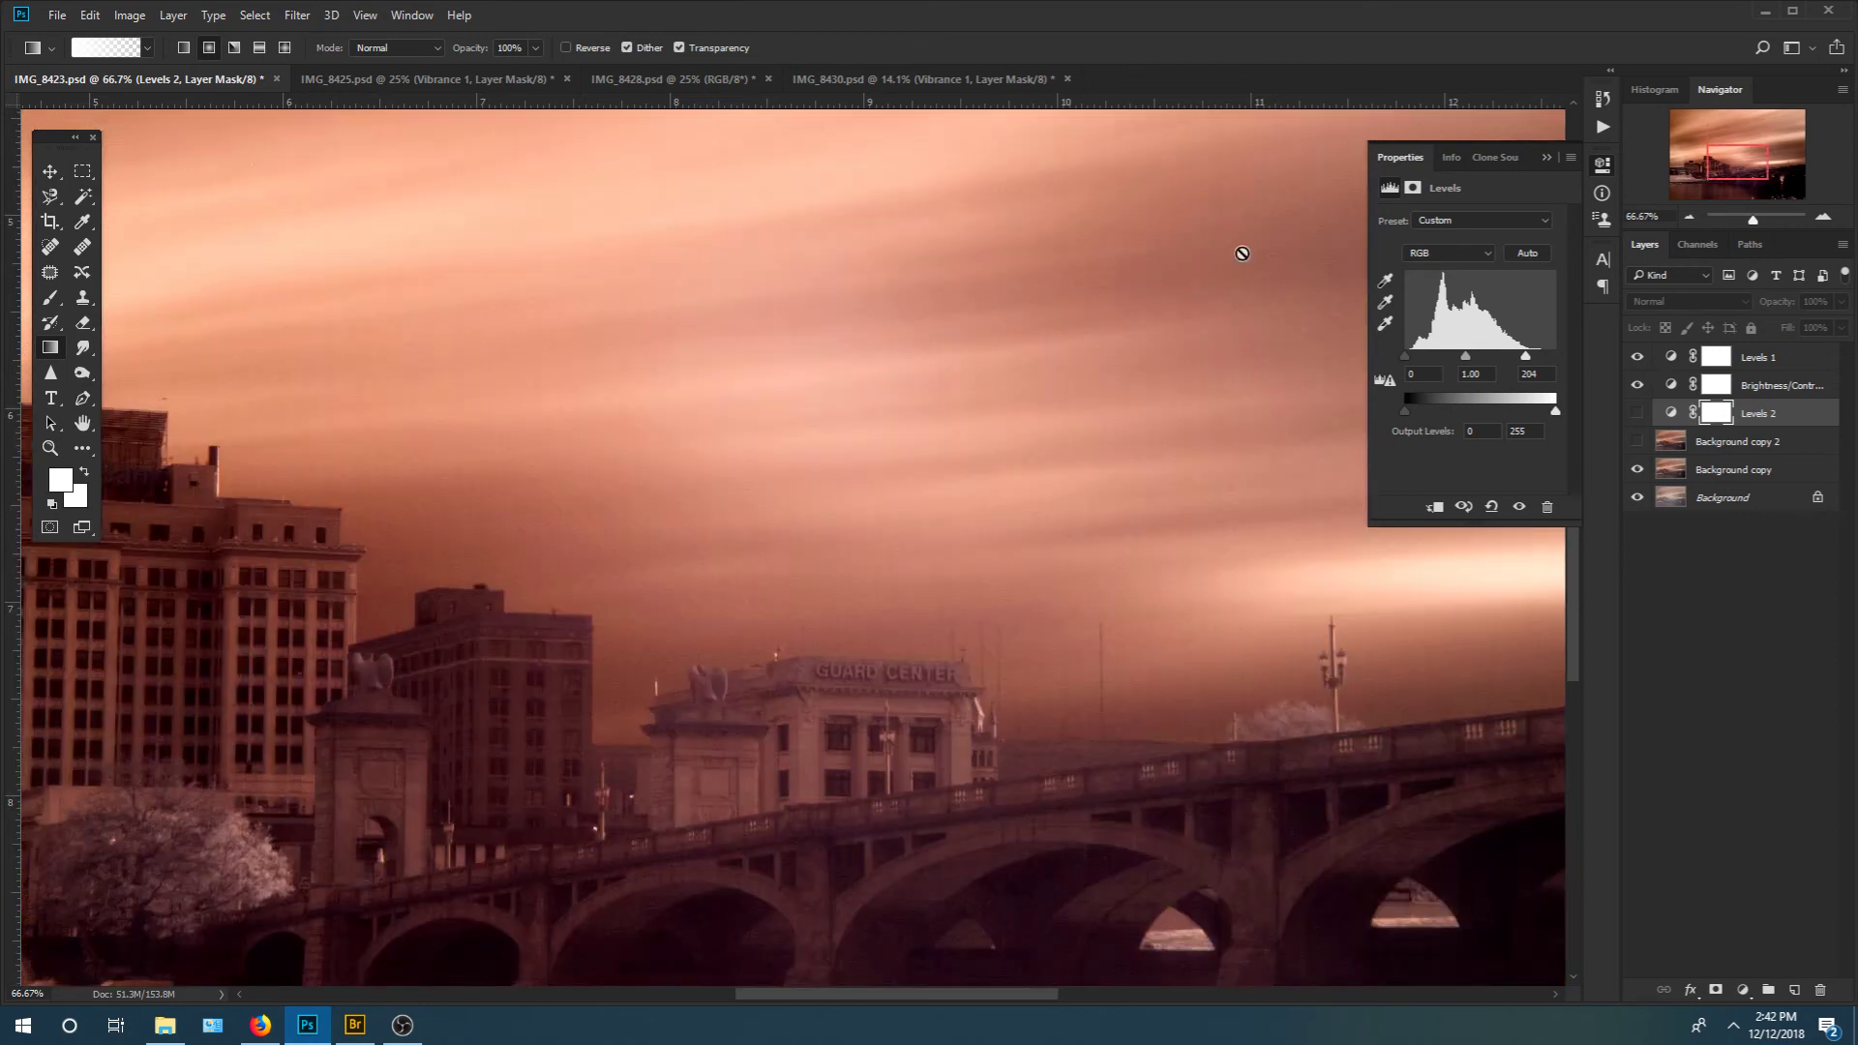
{"action": "scroll", "coordinate": [1241, 593], "scroll_direction": "up", "scroll_amount": 1}
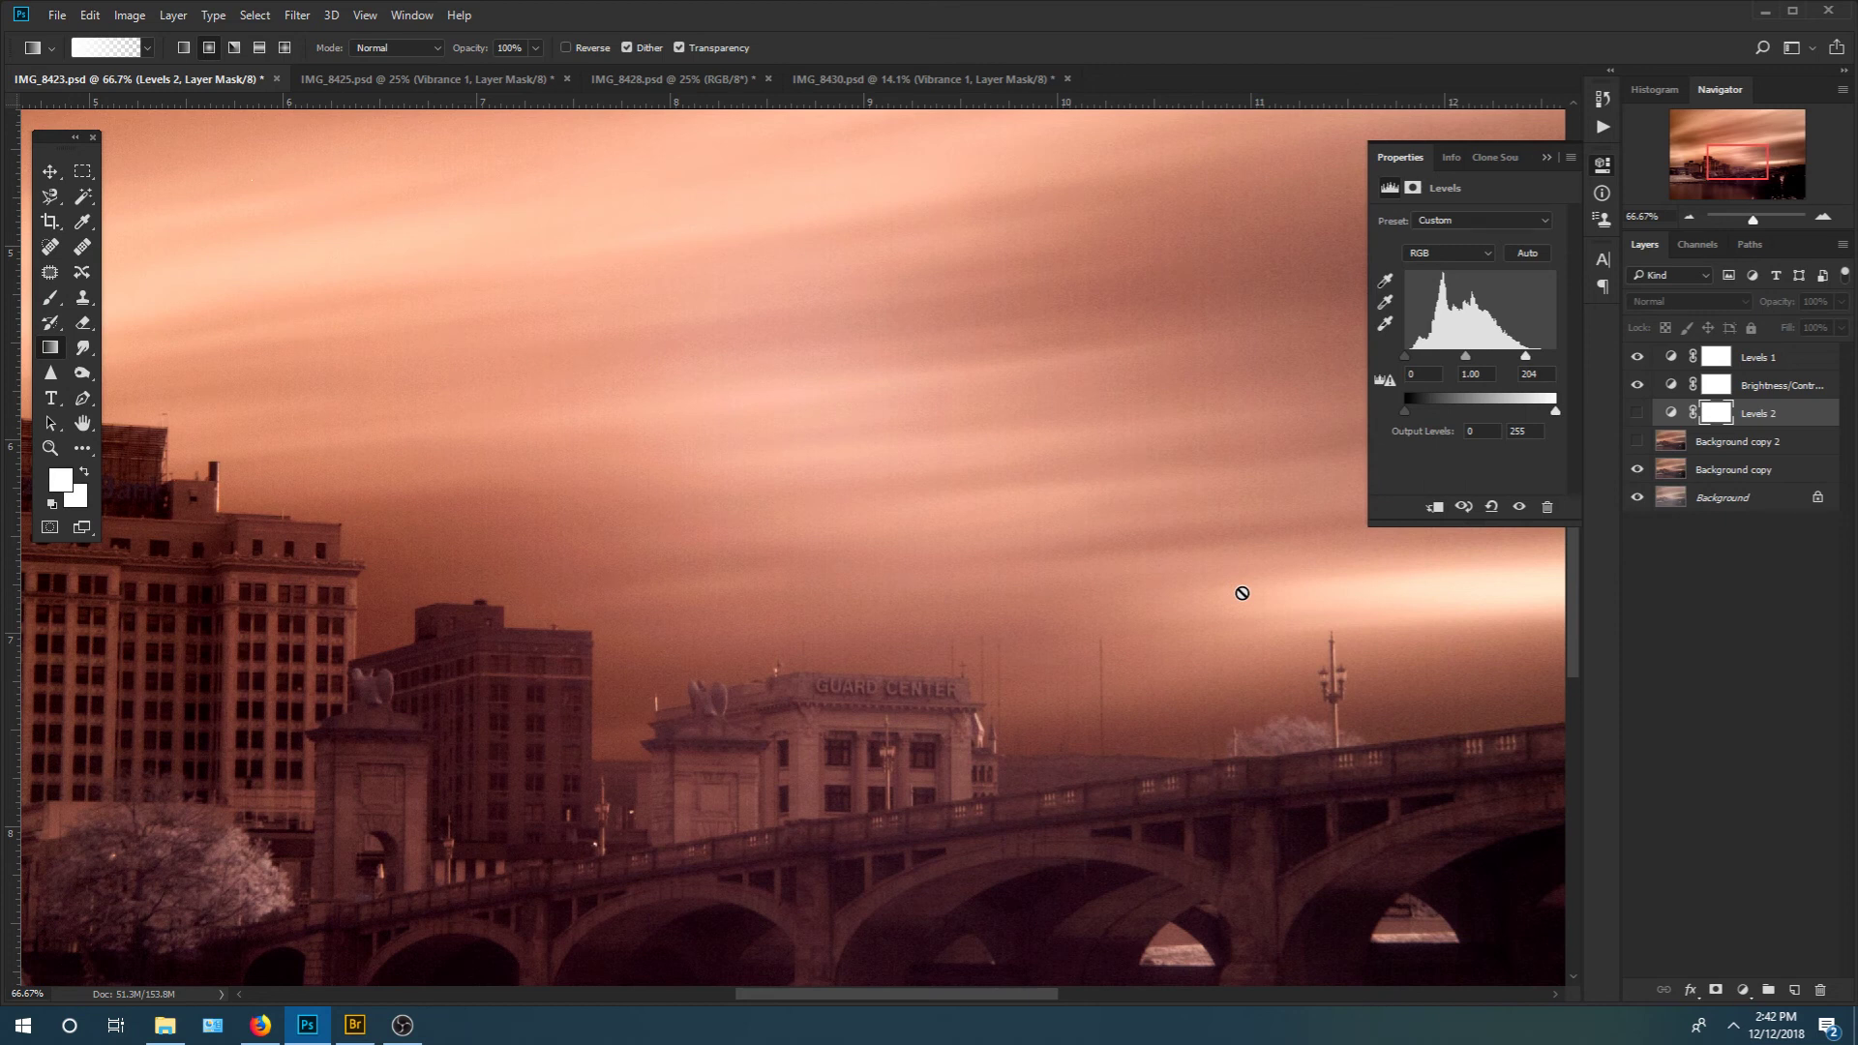
{"action": "scroll", "coordinate": [871, 561], "scroll_direction": "up", "scroll_amount": 3}
{"action": "scroll", "coordinate": [583, 543], "scroll_direction": "right", "scroll_amount": 3}
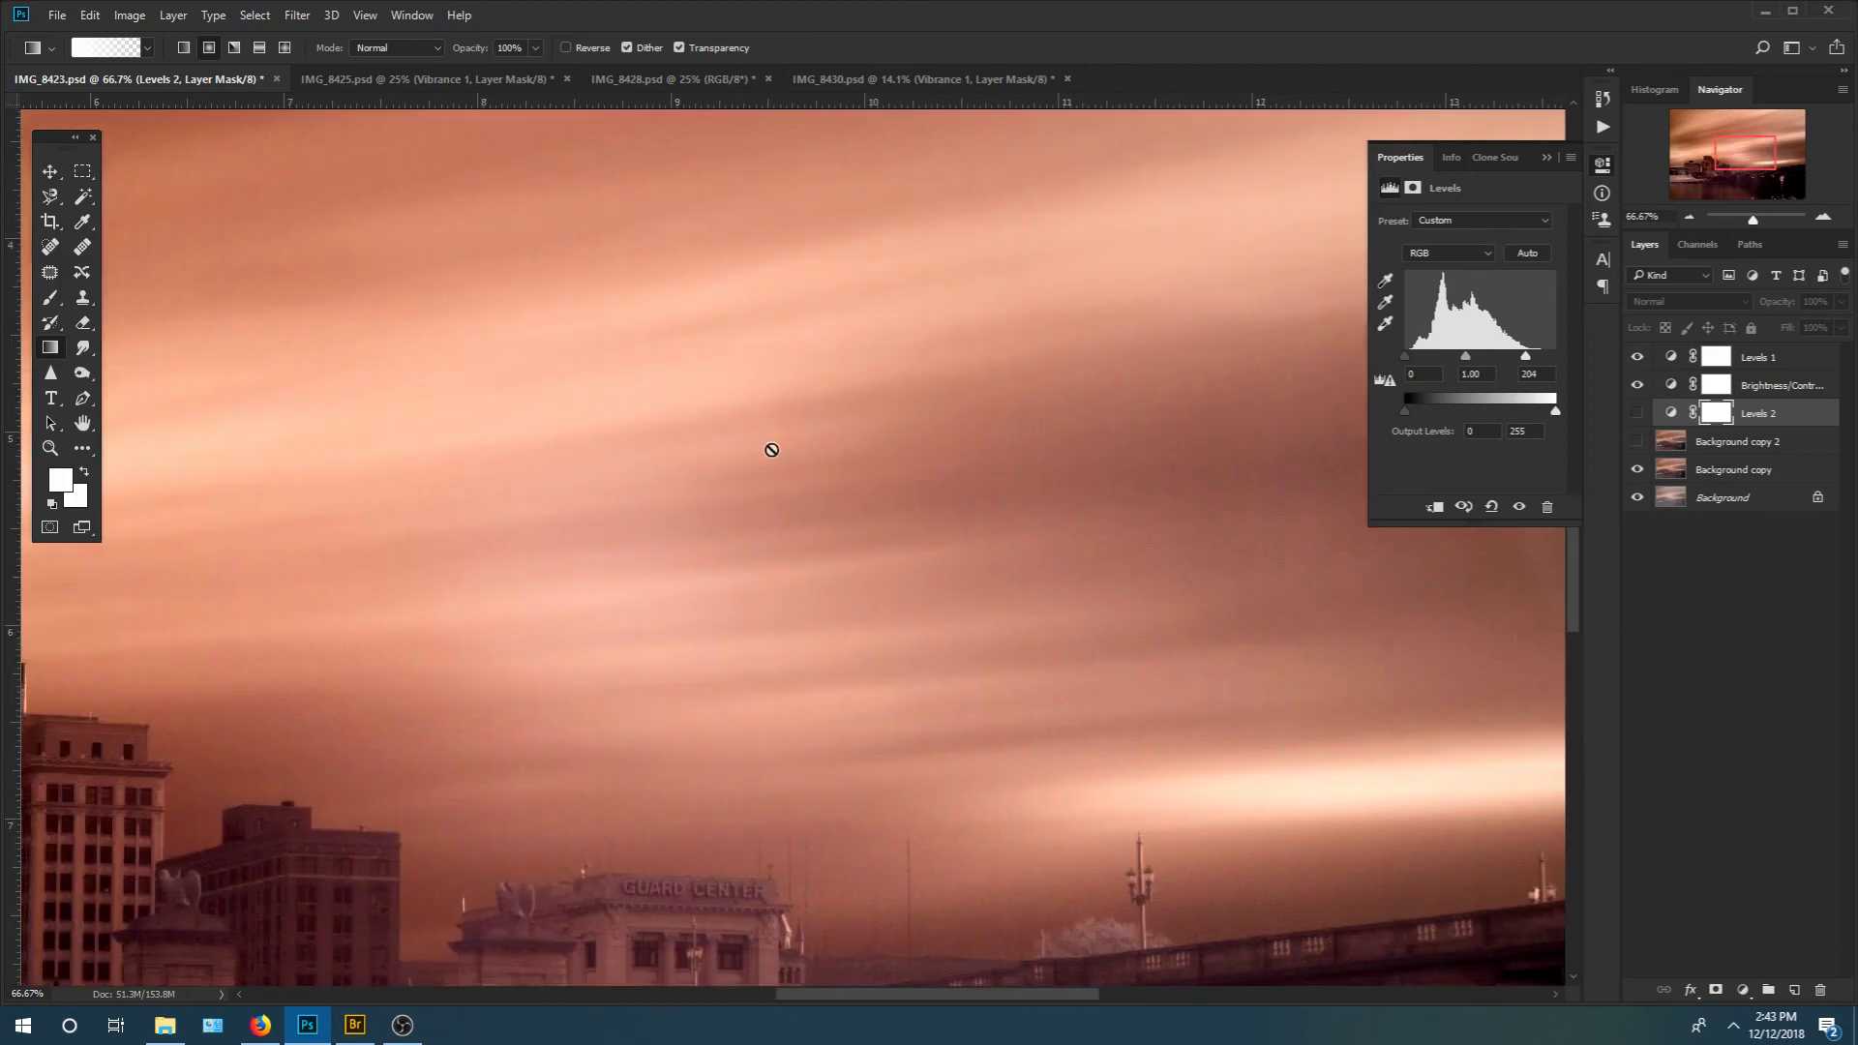
{"action": "scroll", "coordinate": [692, 486], "scroll_direction": "left", "scroll_amount": 3}
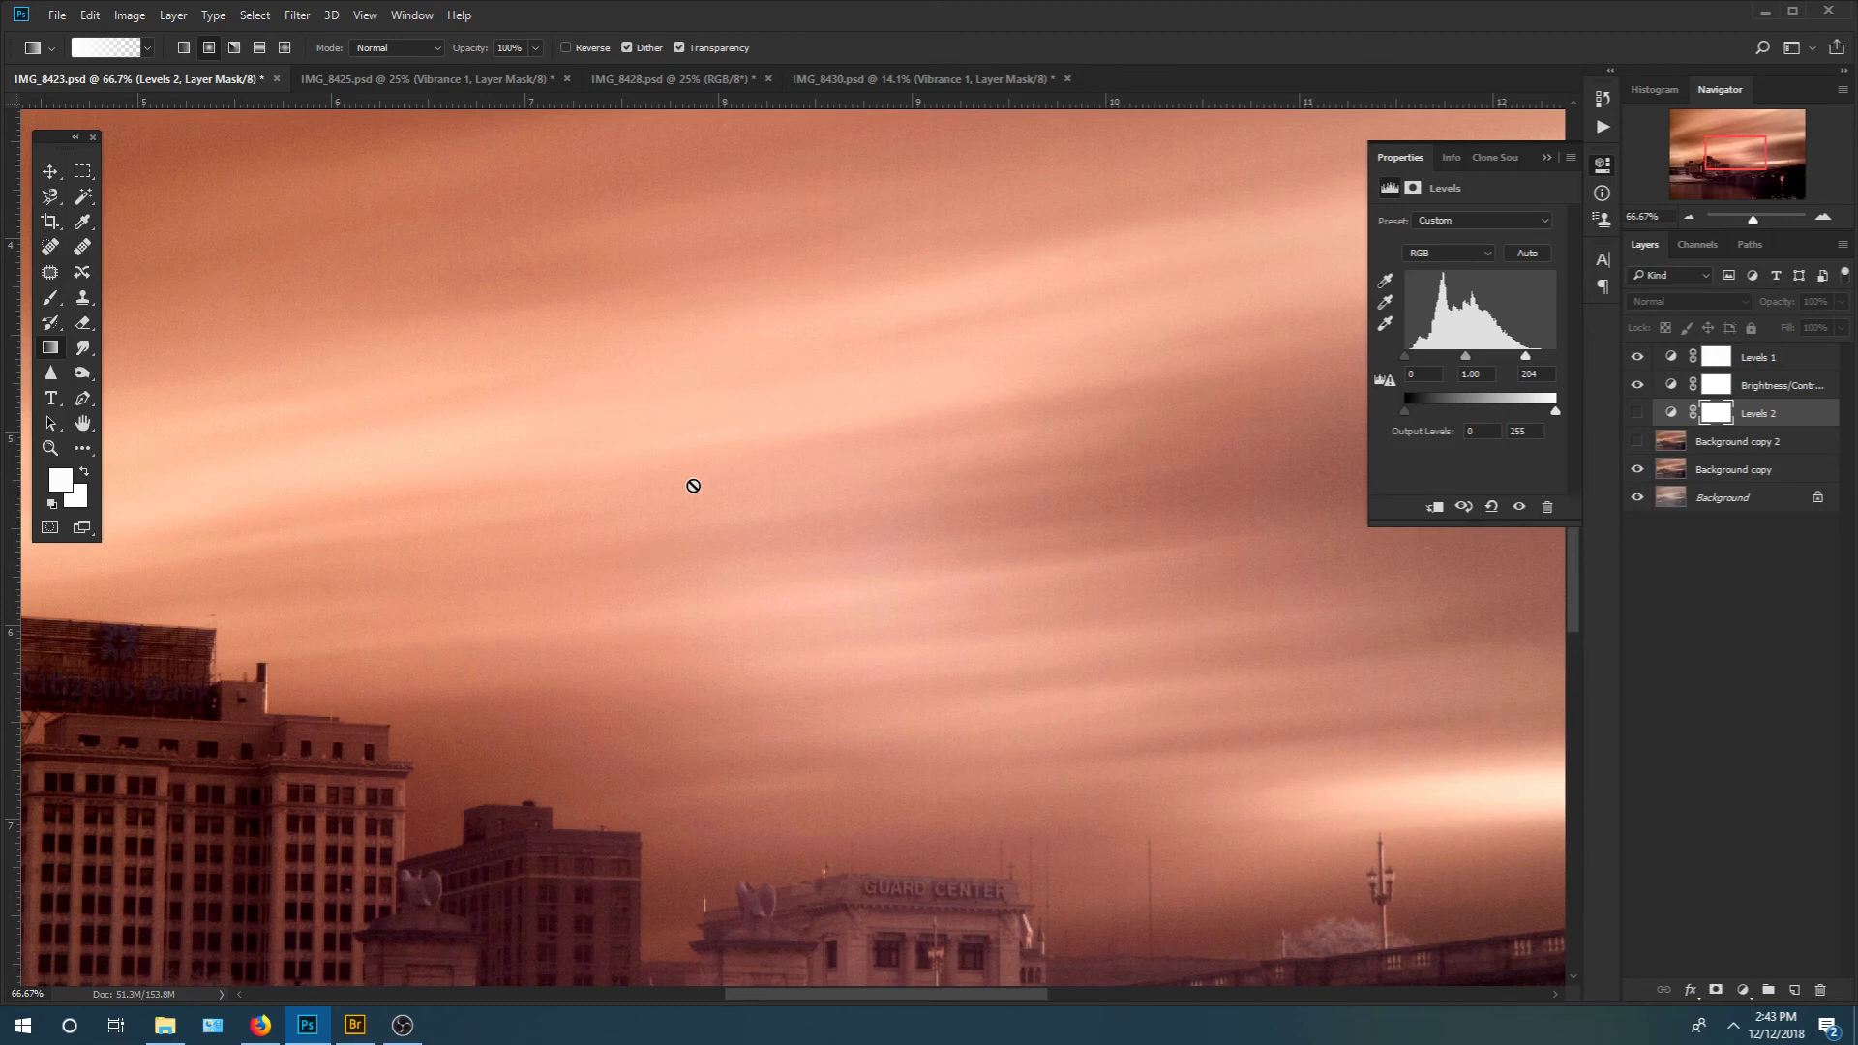
{"action": "scroll", "coordinate": [1509, 555], "scroll_direction": "up", "scroll_amount": 1}
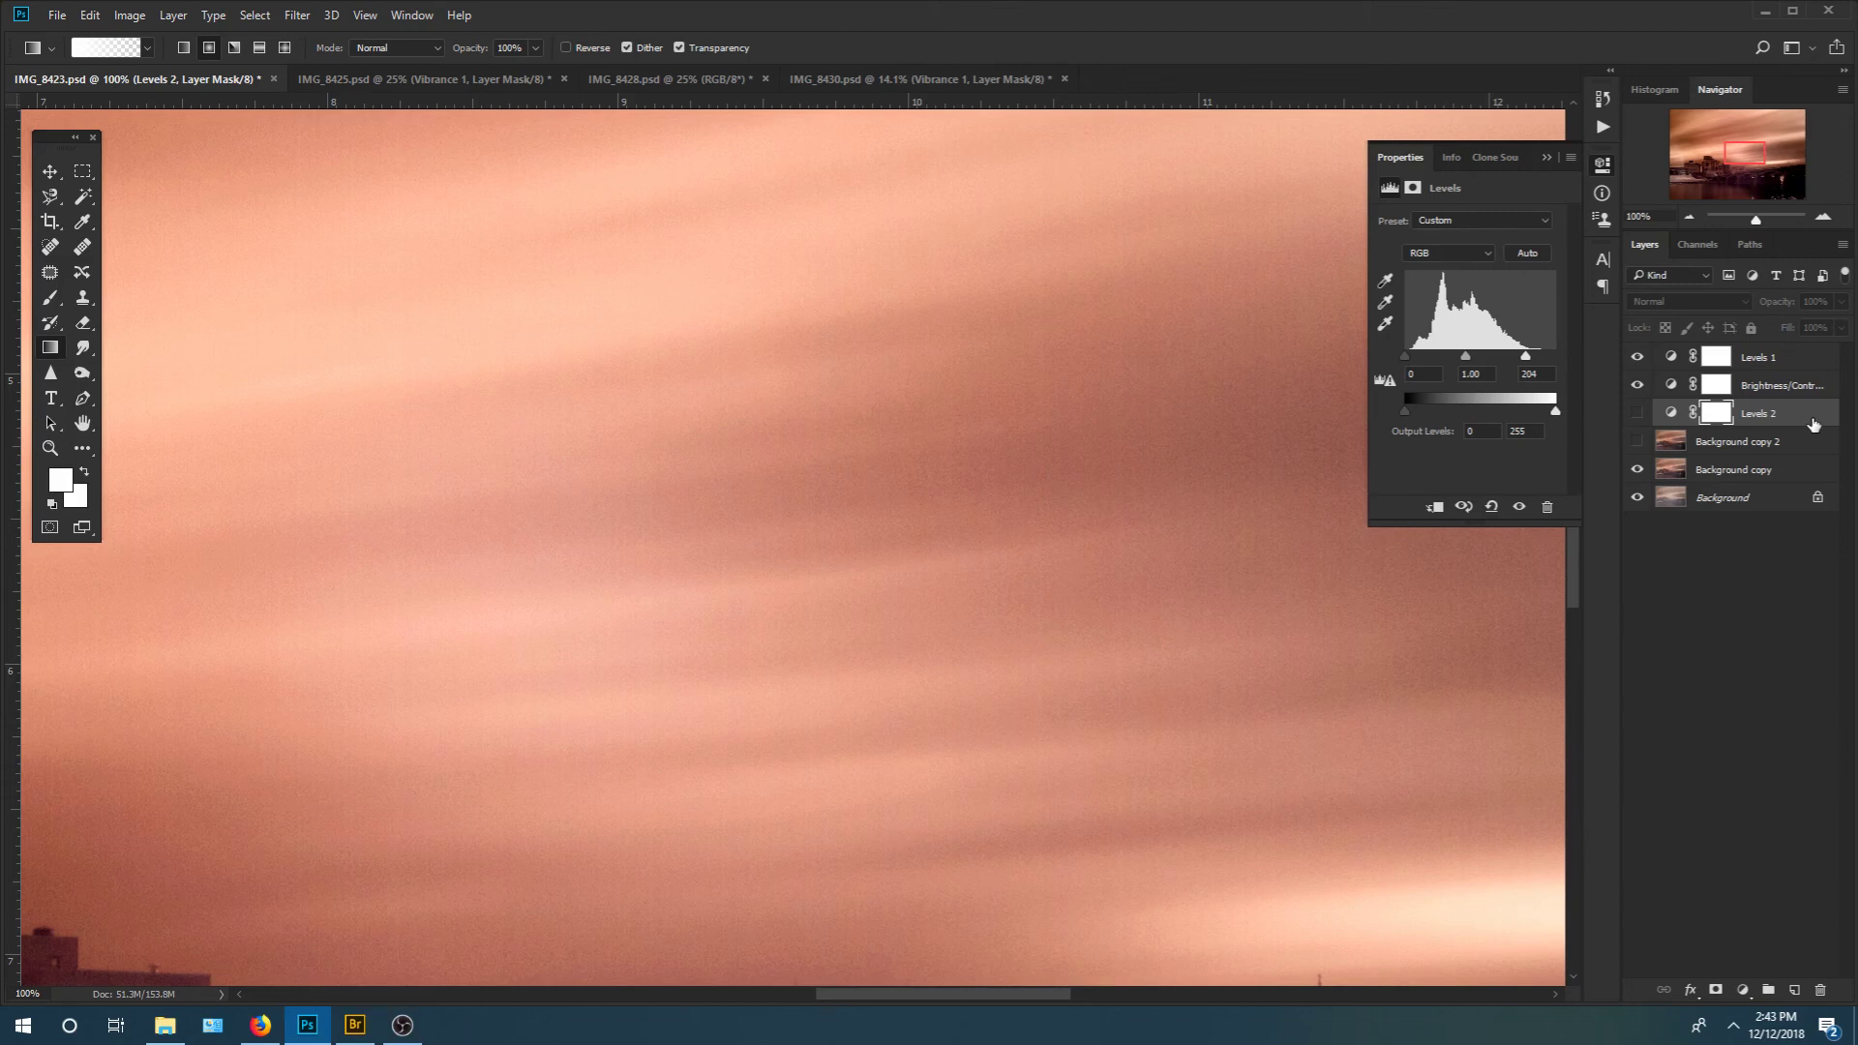
{"action": "scroll", "coordinate": [1300, 635], "scroll_direction": "down", "scroll_amount": 3}
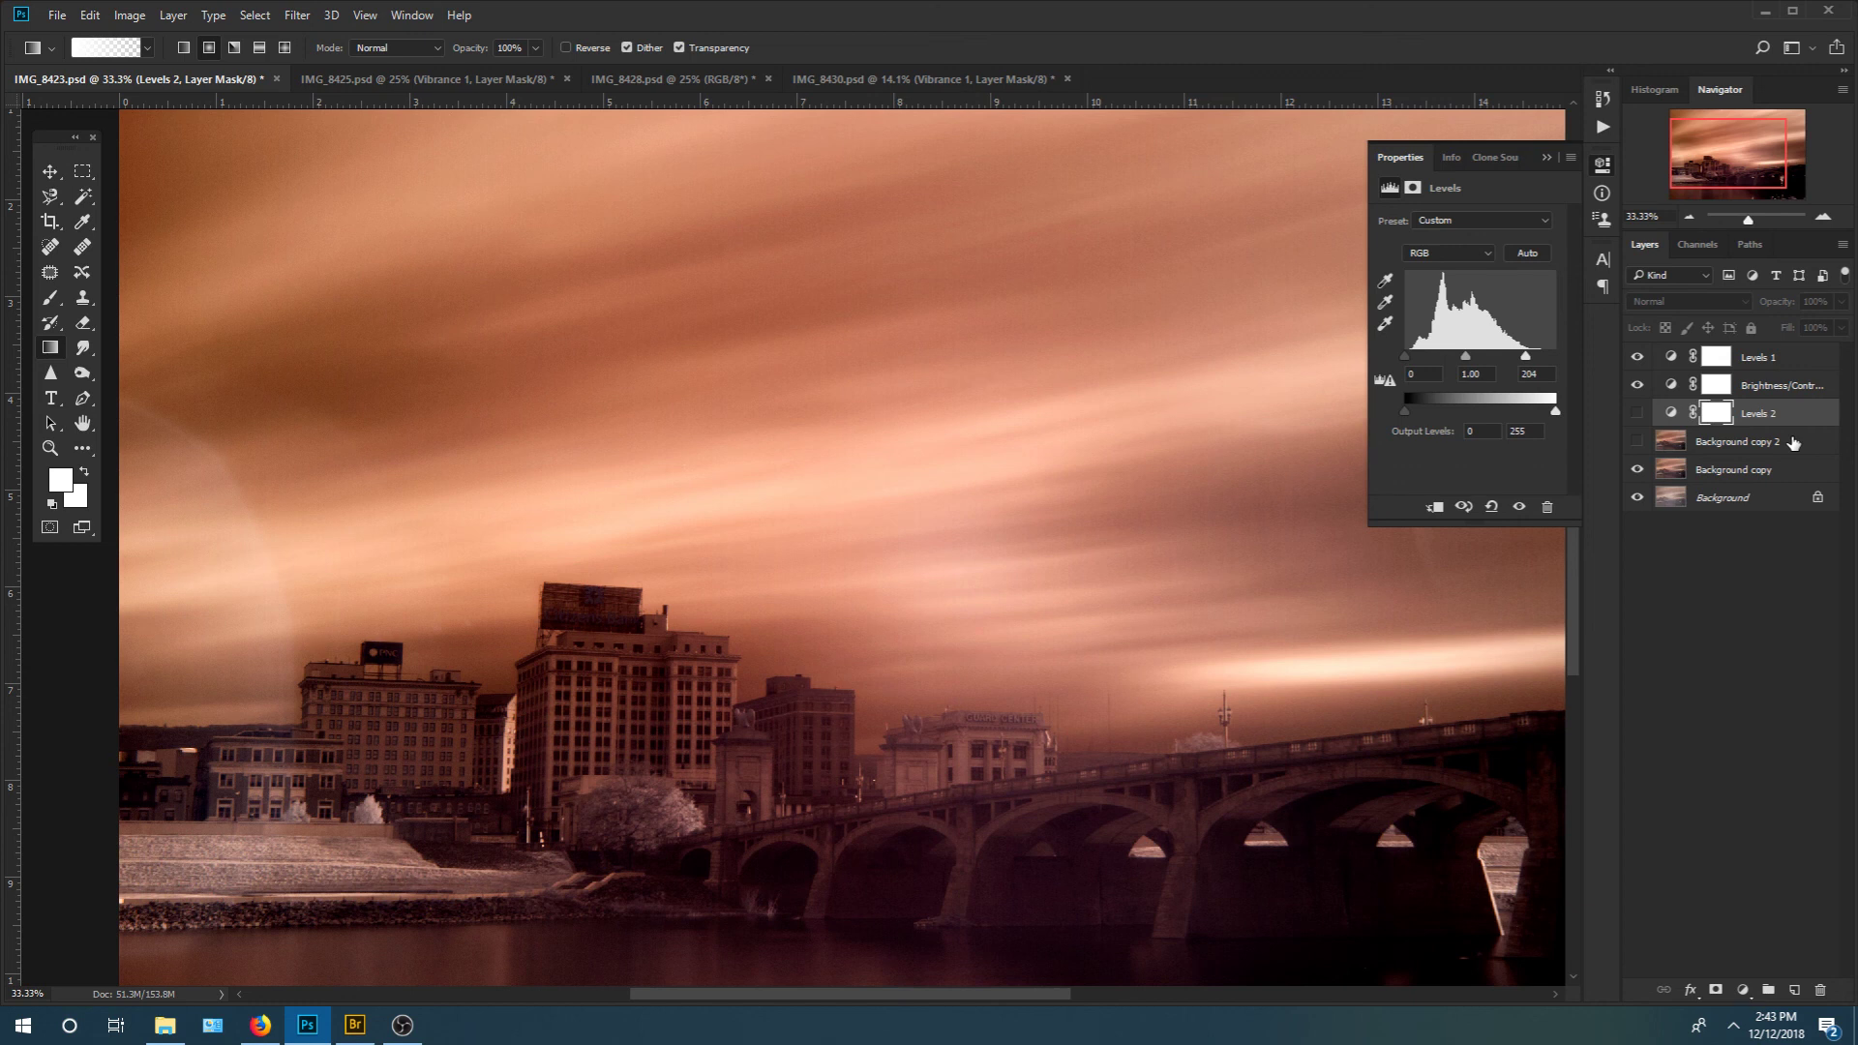
{"action": "left_click", "coordinate": [402, 1025]}
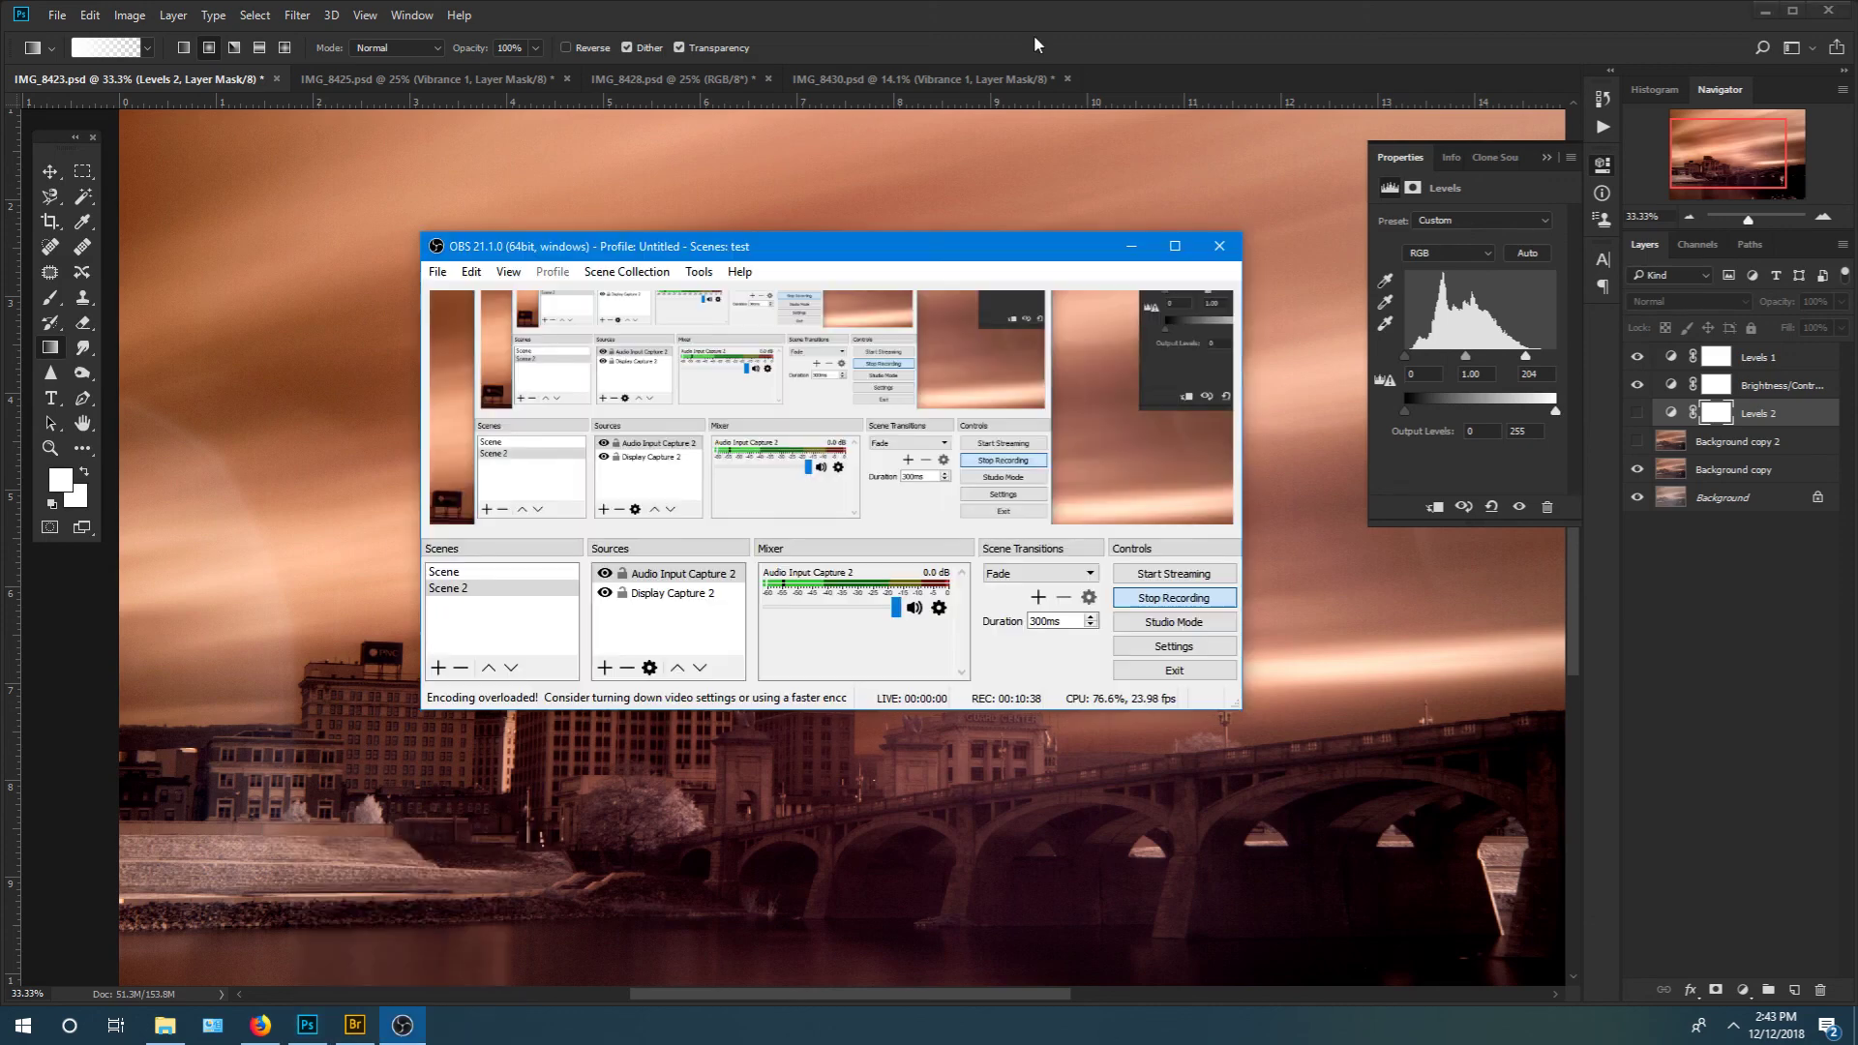